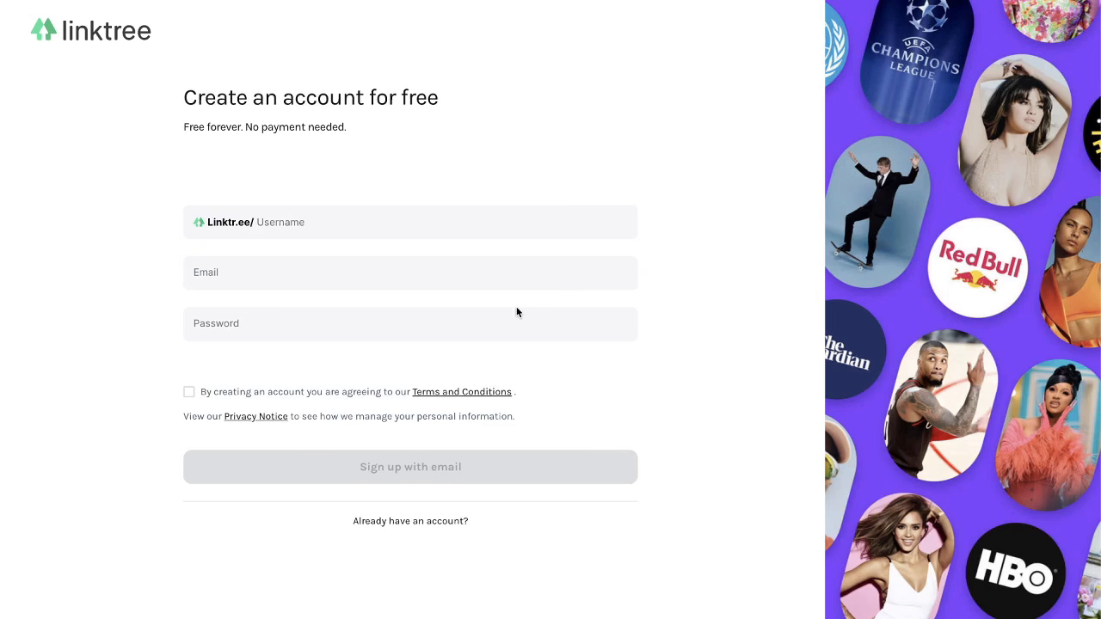
- Enter a username, email and password, accept the terms and submit the email sign-up
left_click(280, 217)
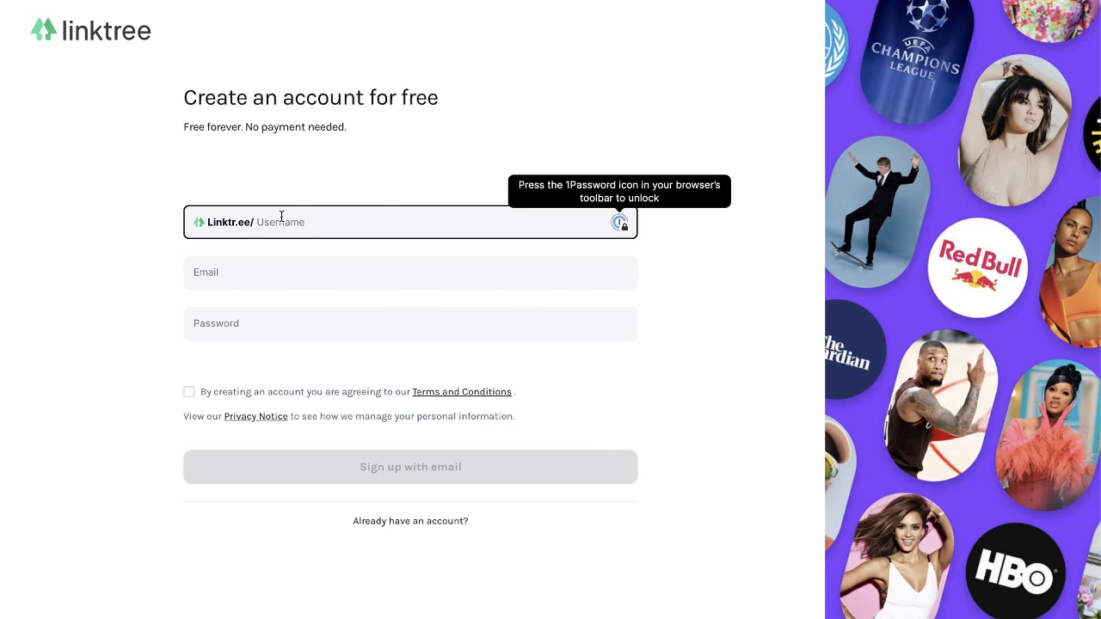
type("koriashton")
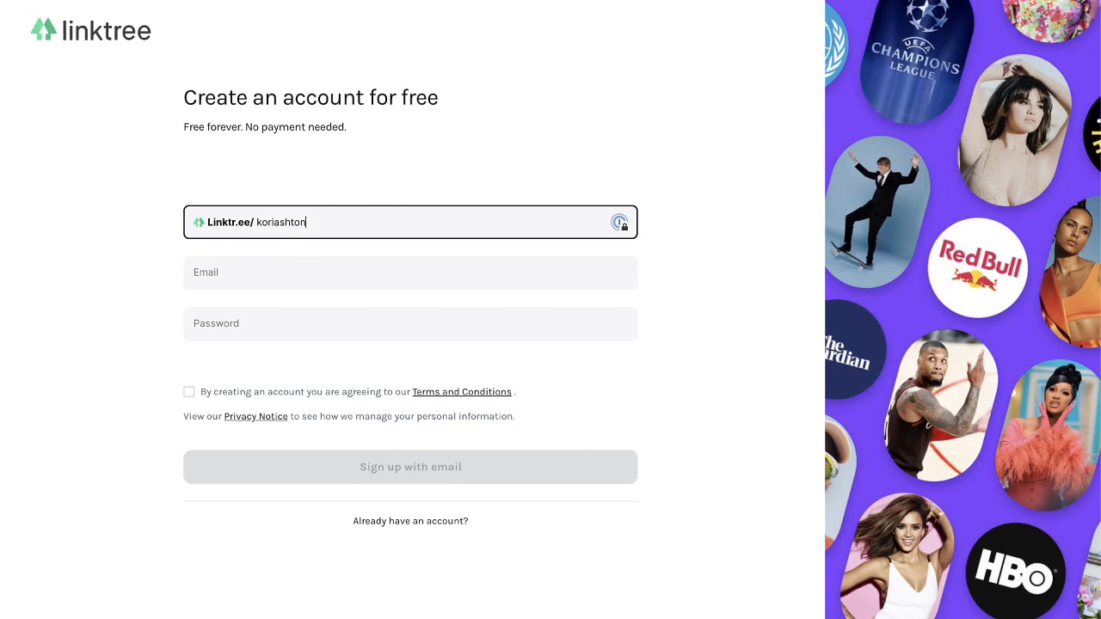
left_click(264, 271)
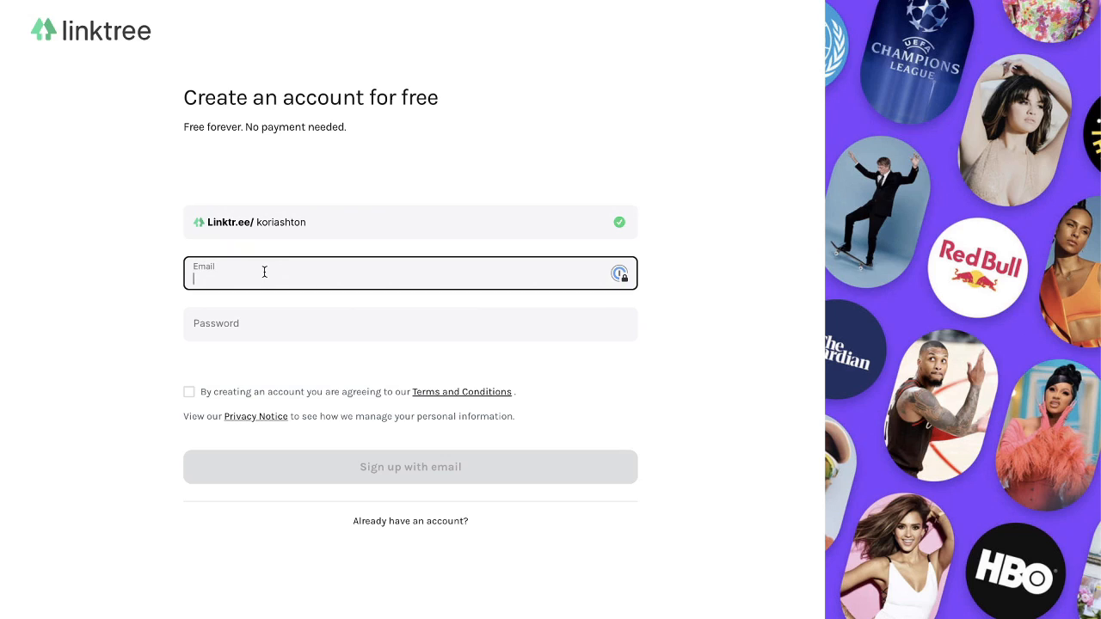
left_click(236, 324)
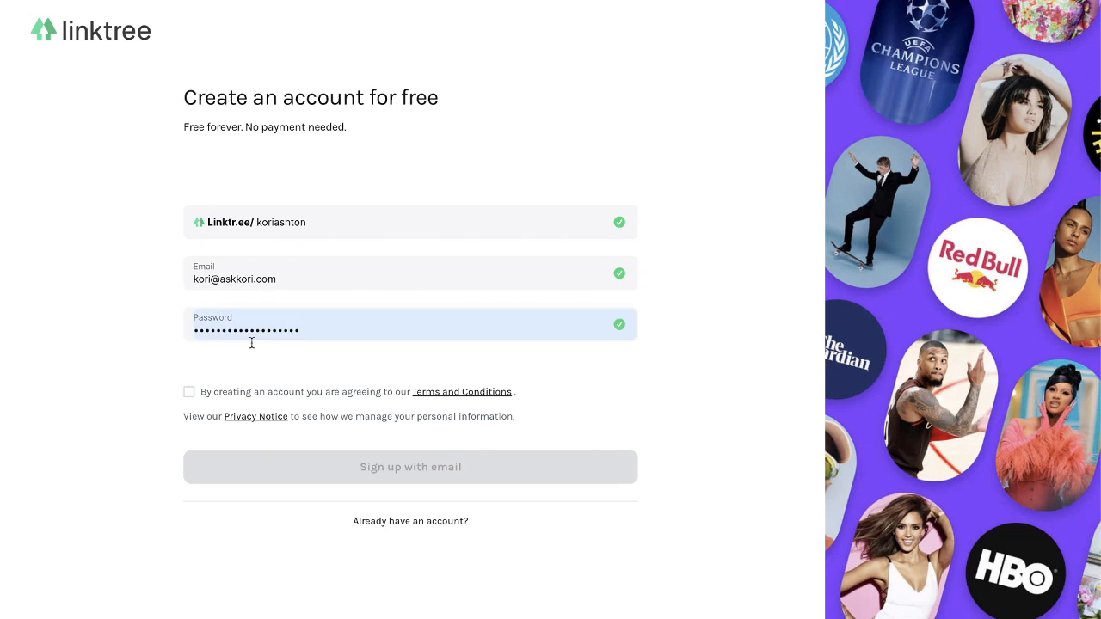
left_click(189, 392)
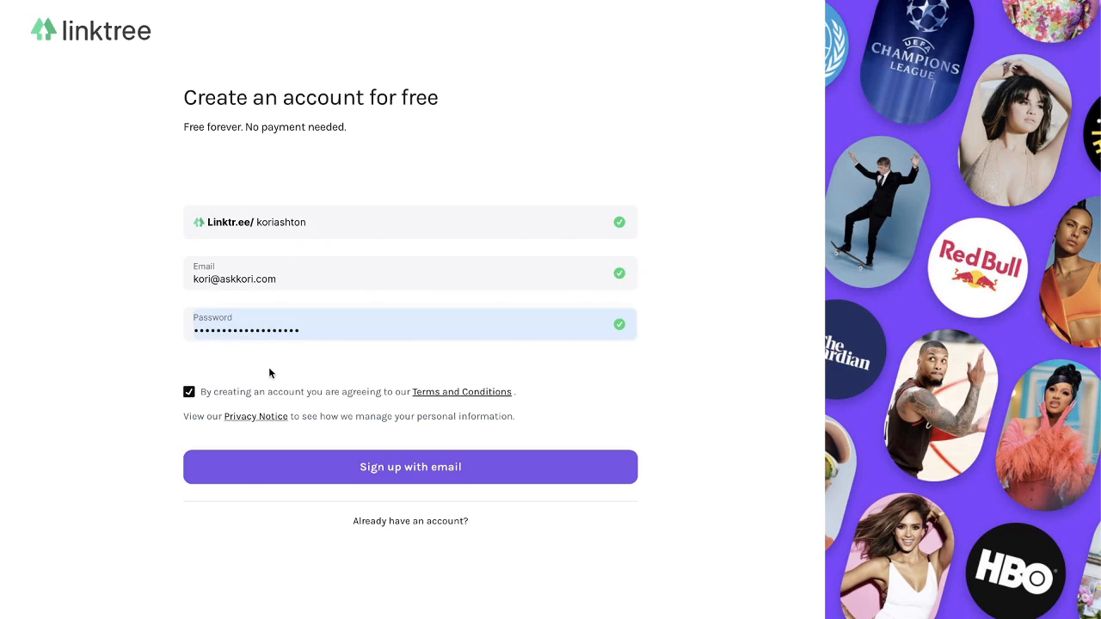
left_click(388, 471)
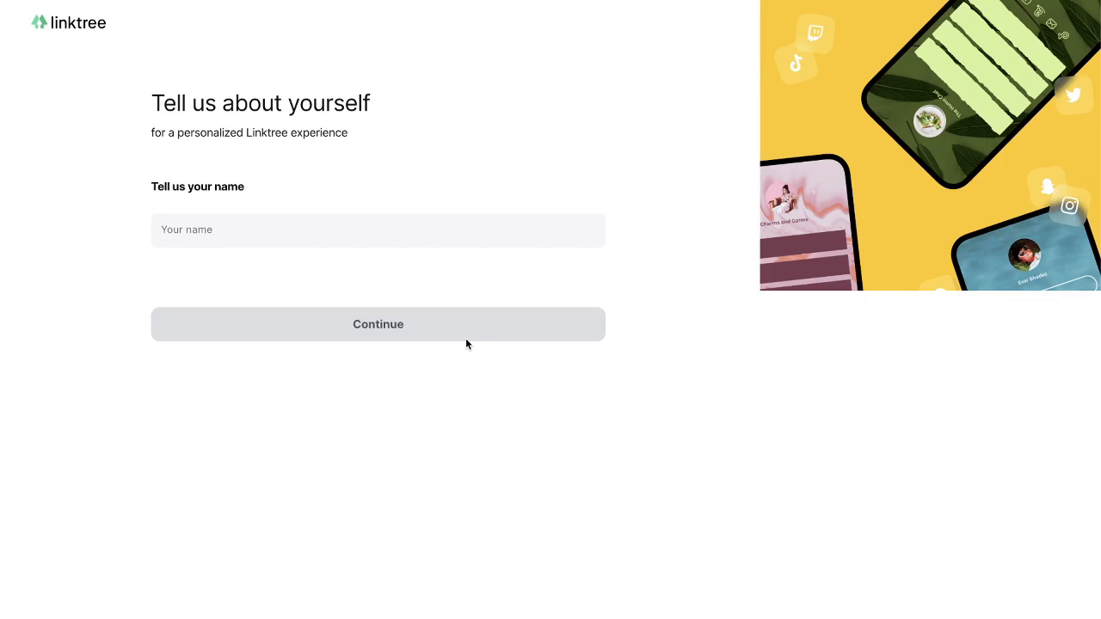
- Enter the profile owner's name and continue to the category choices
left_click(232, 232)
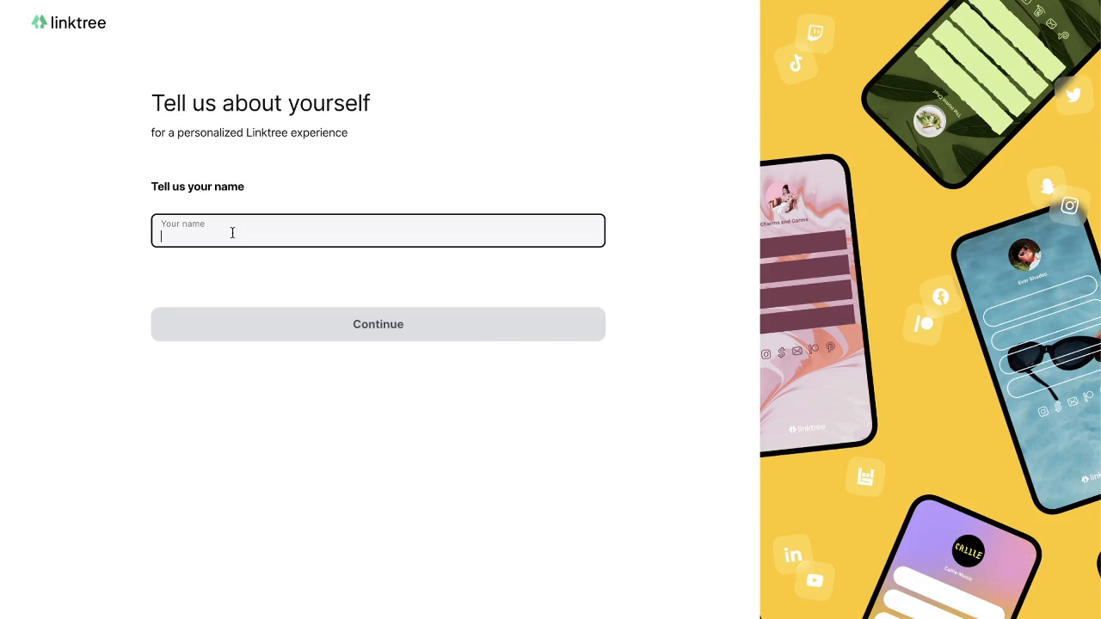
type("Kori Ashton")
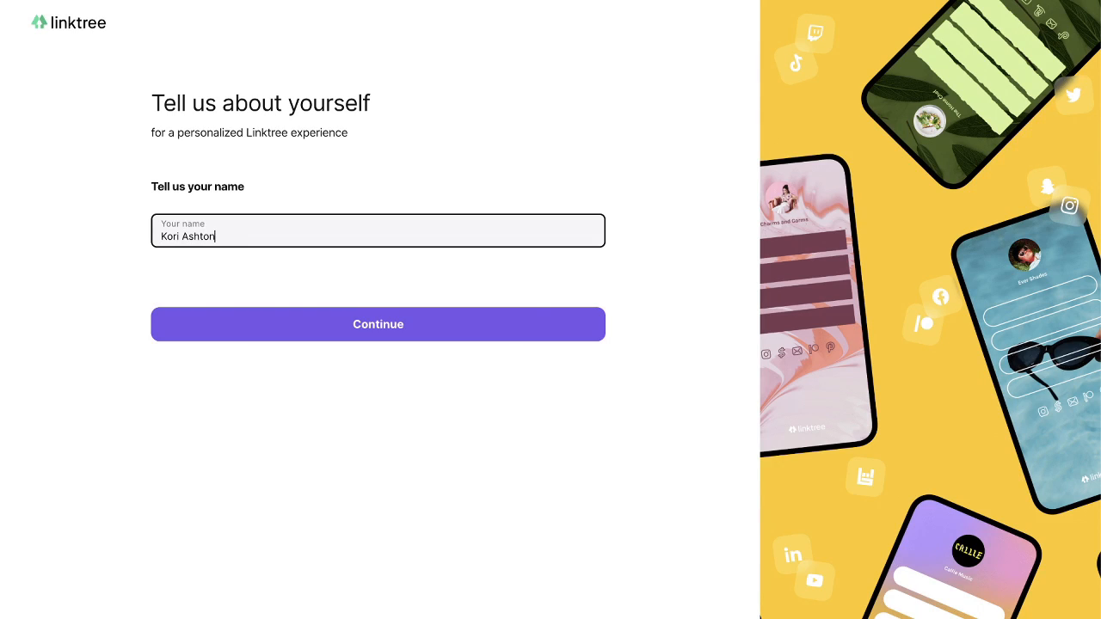
left_click(359, 327)
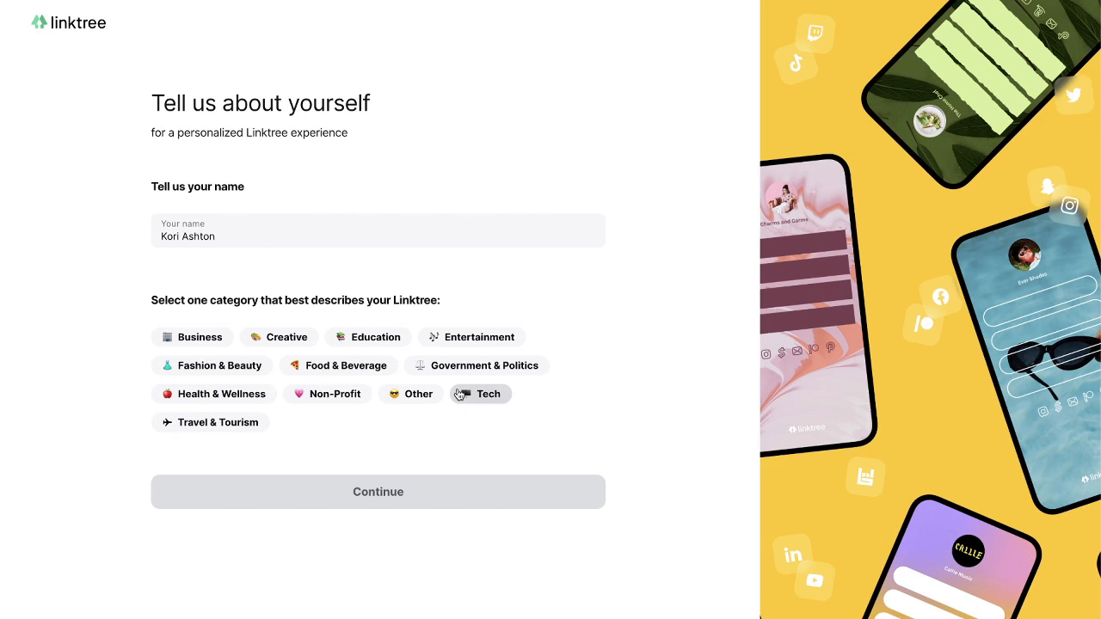
- Pick Creative with the Digital Creator subcategory, pass the reCAPTCHA and submit
left_click(484, 397)
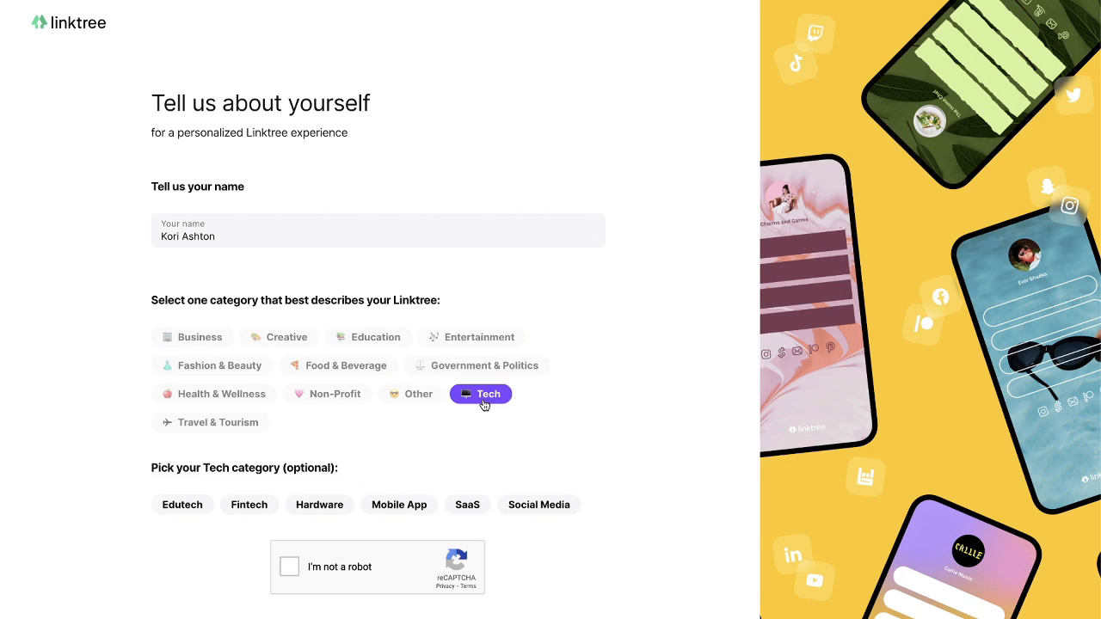
scroll(396, 443, "down", 3)
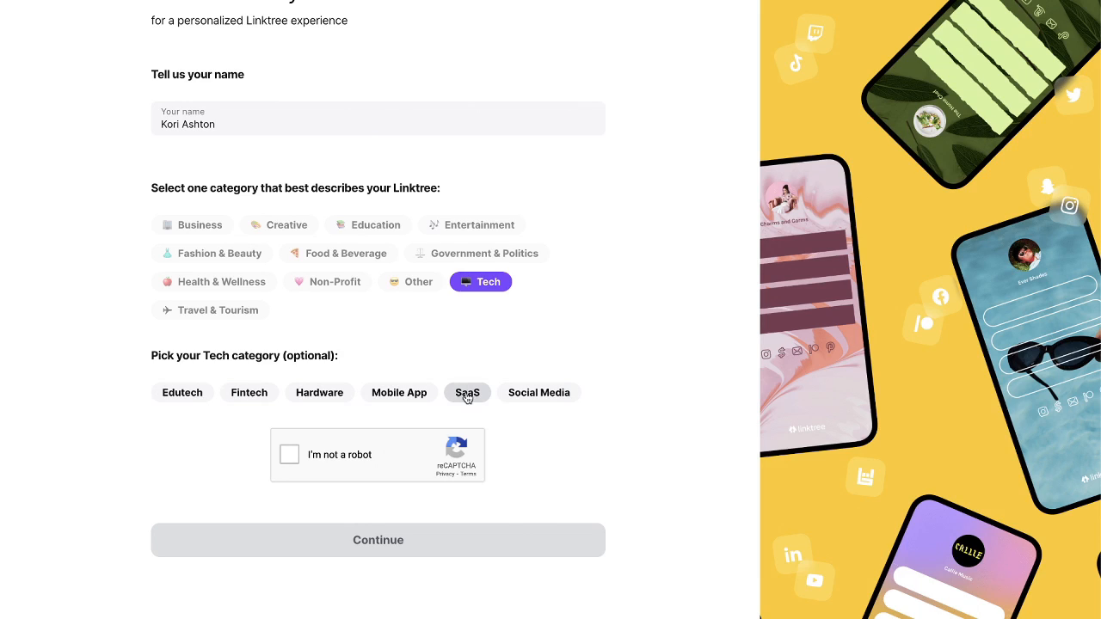
left_click(382, 226)
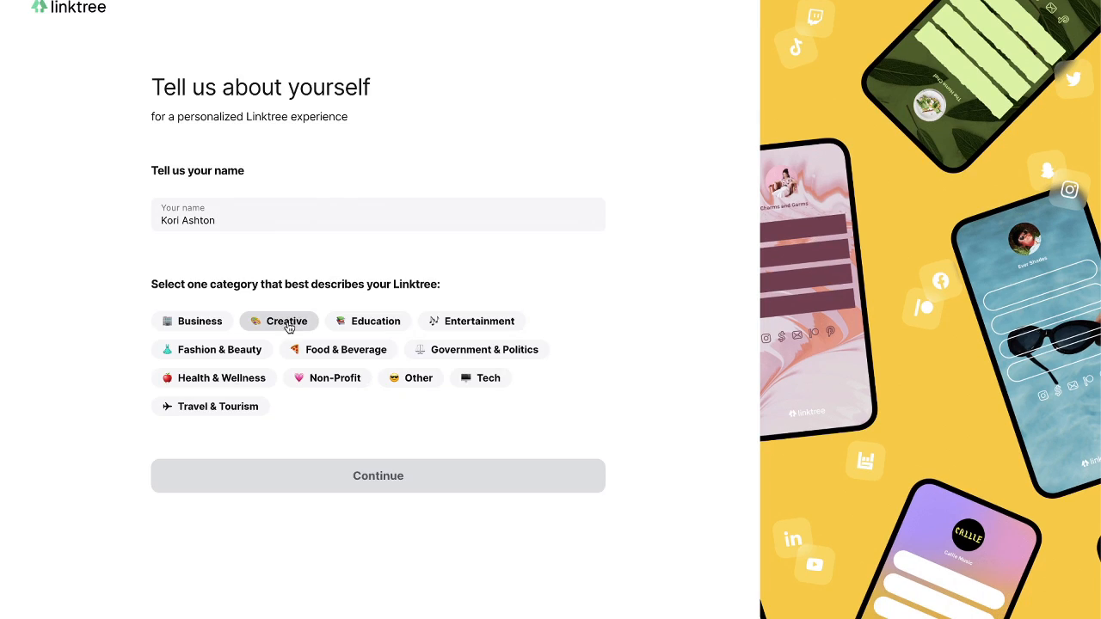
left_click(287, 321)
scroll(285, 464, "down", 1)
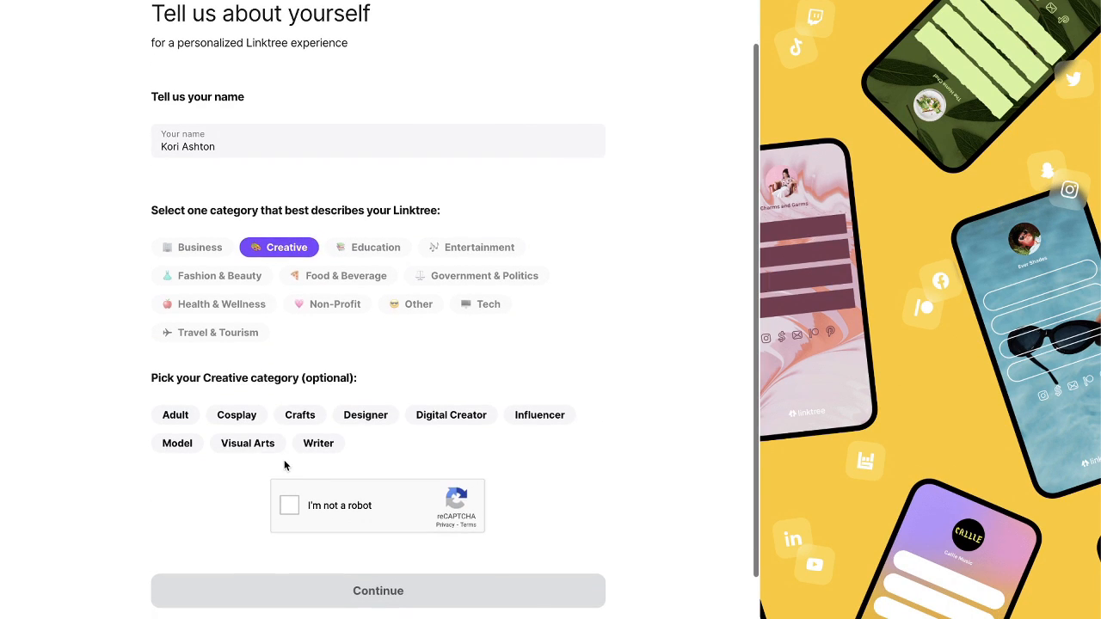
left_click(443, 419)
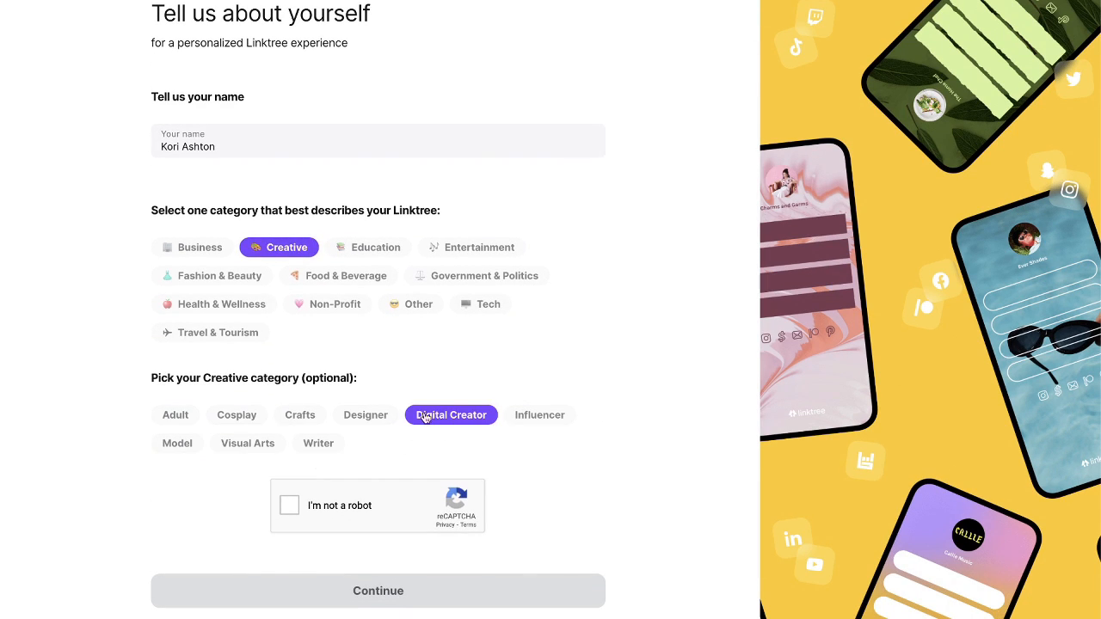
left_click(290, 506)
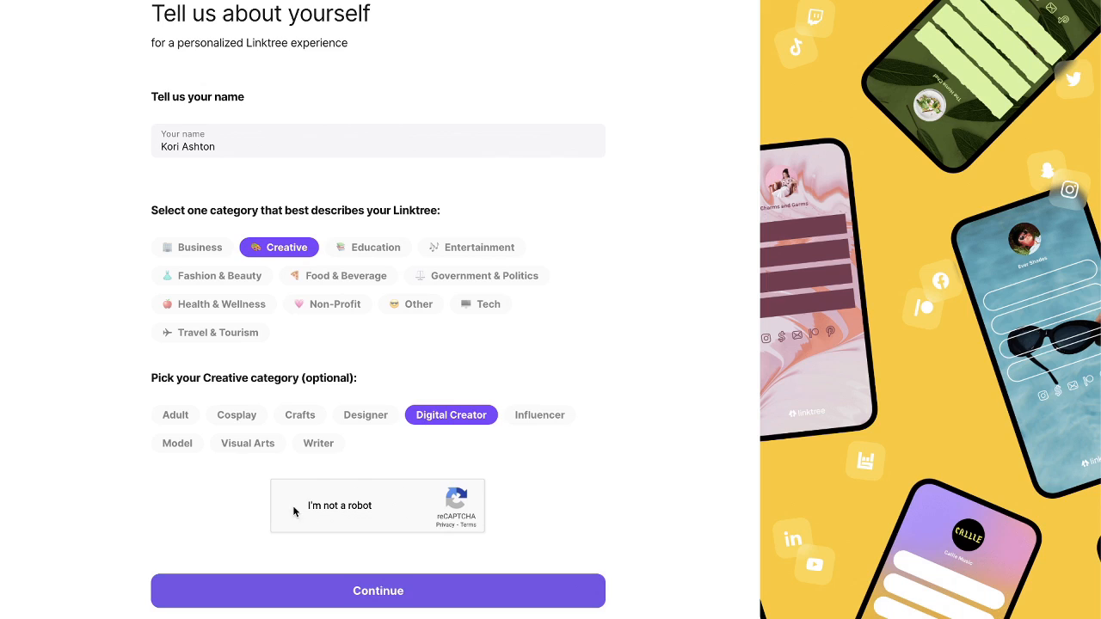
left_click(382, 589)
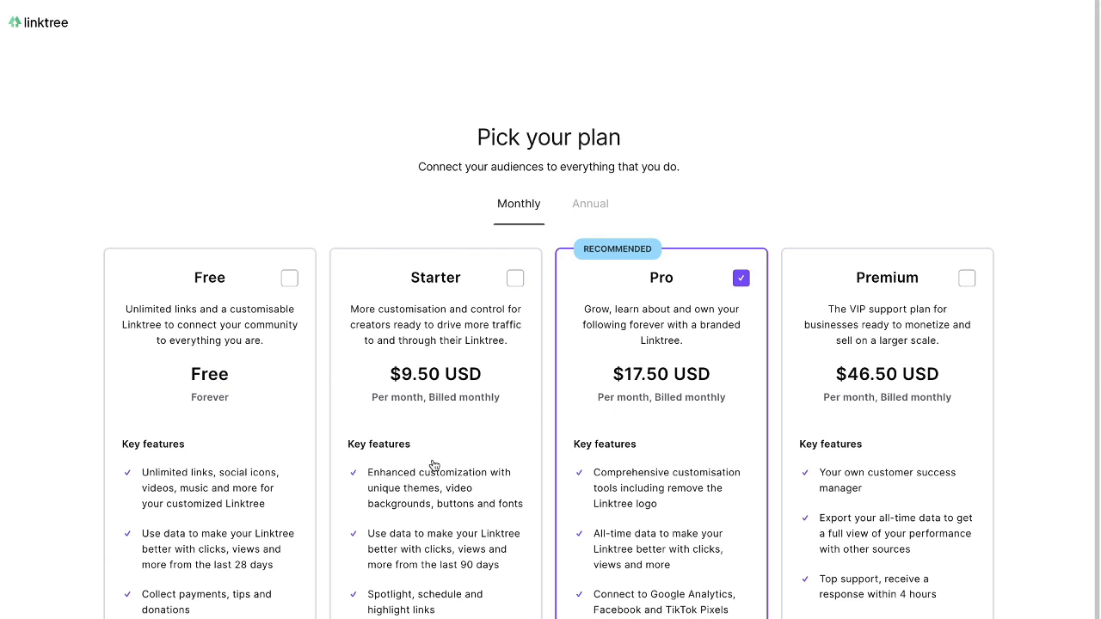
- Compare the plan prices with annual billing, then switch back to monthly
scroll(326, 406, "down", 2)
scroll(326, 406, "down", 1)
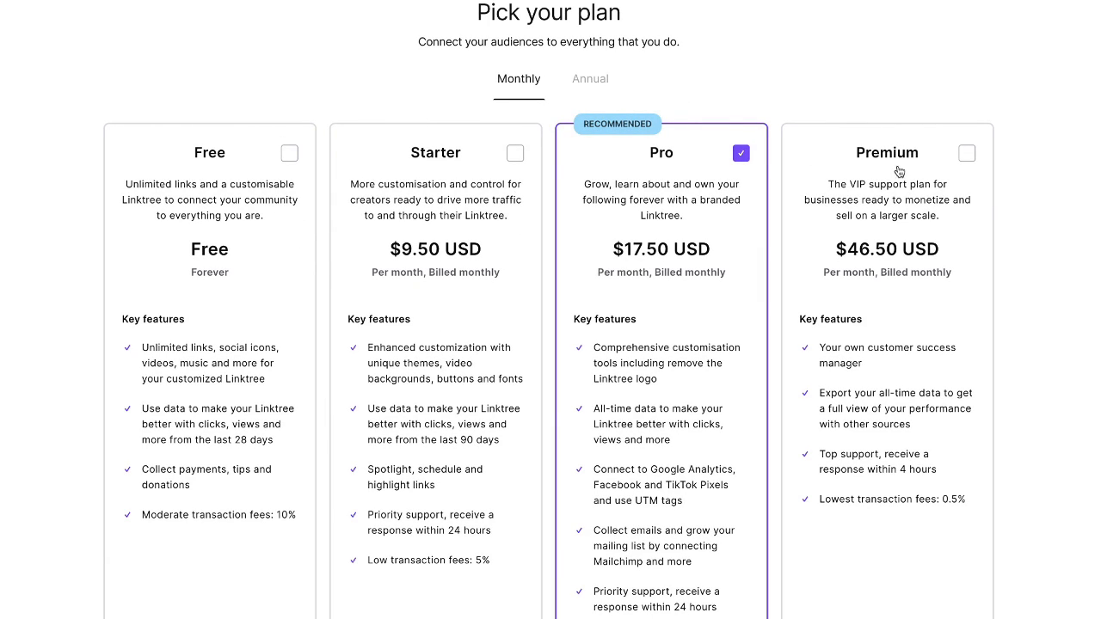
left_click(587, 92)
scroll(593, 91, "up", 2)
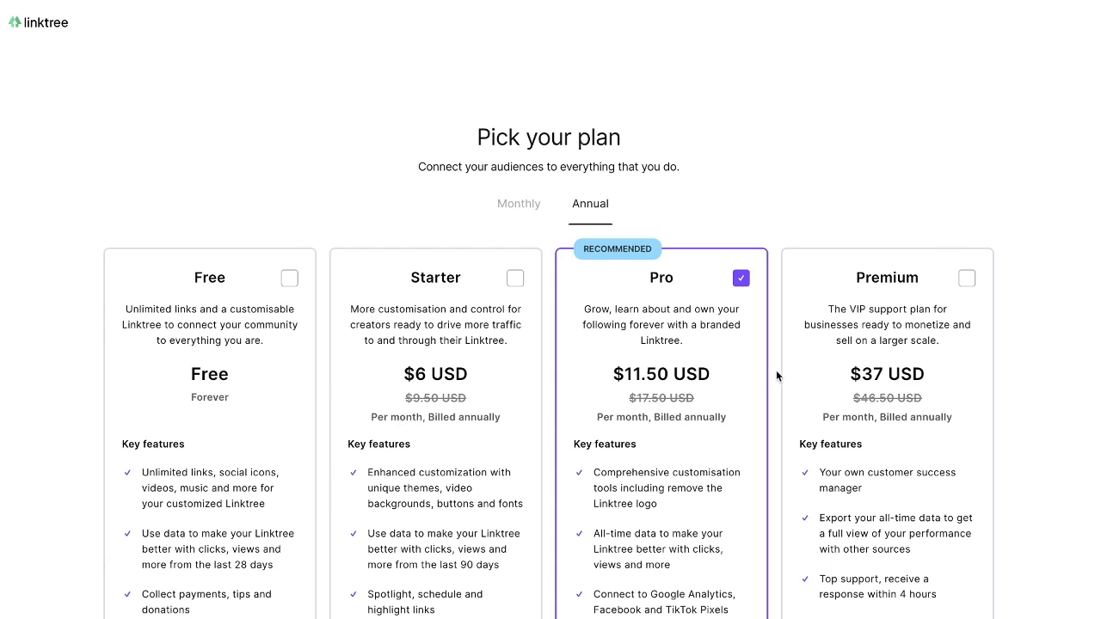
left_click(519, 214)
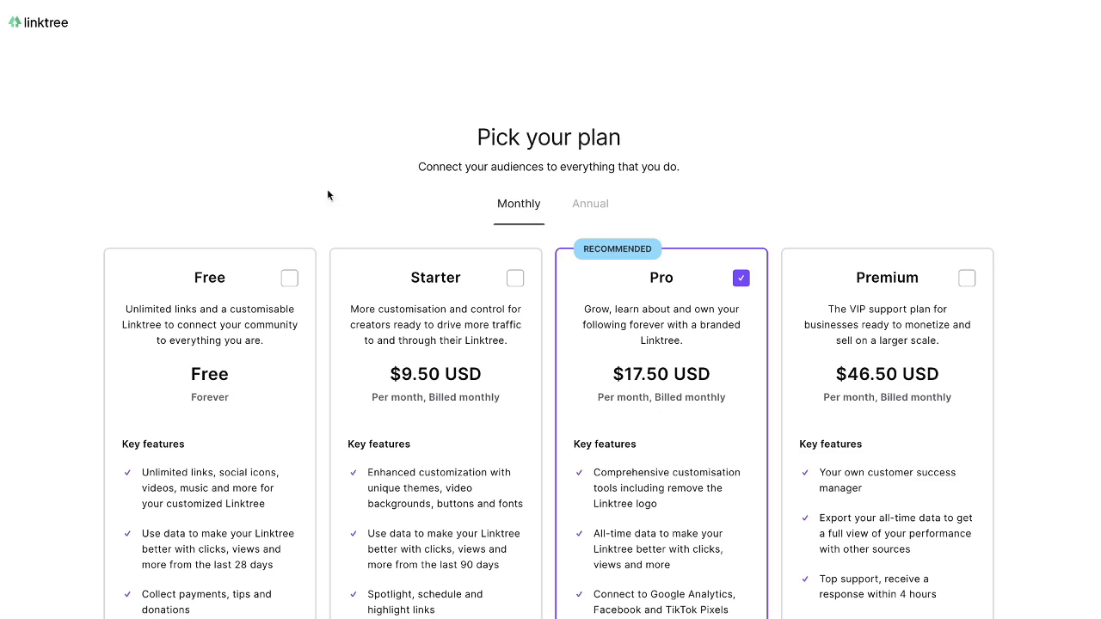
scroll(300, 246, "down", 1)
- Select the Free plan and complete sign-up on it
left_click(291, 196)
scroll(340, 533, "down", 2)
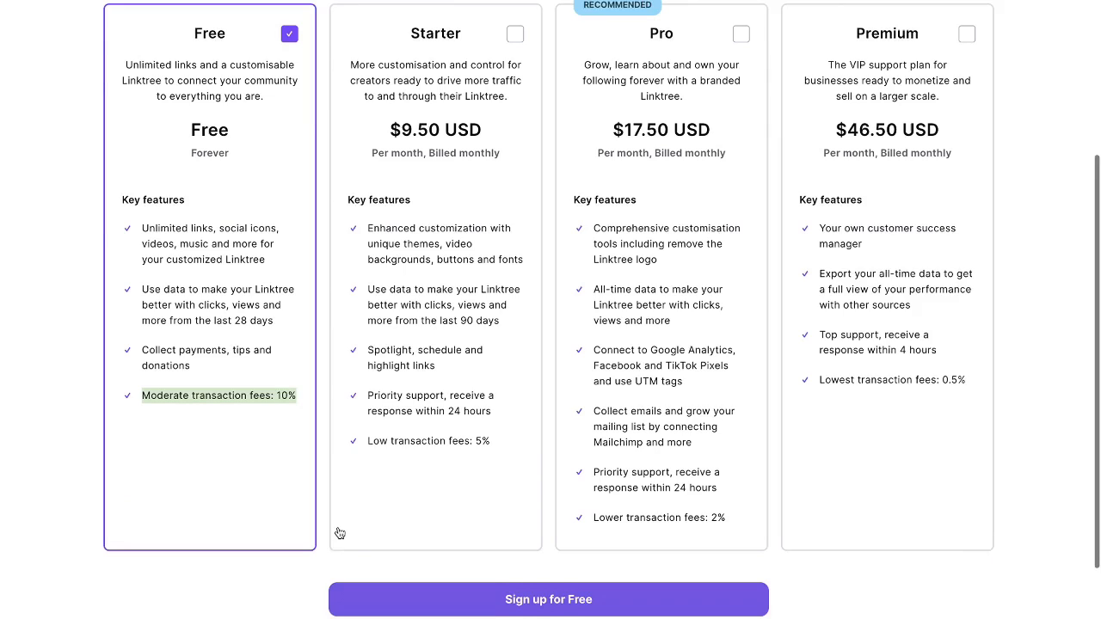
scroll(340, 533, "down", 1)
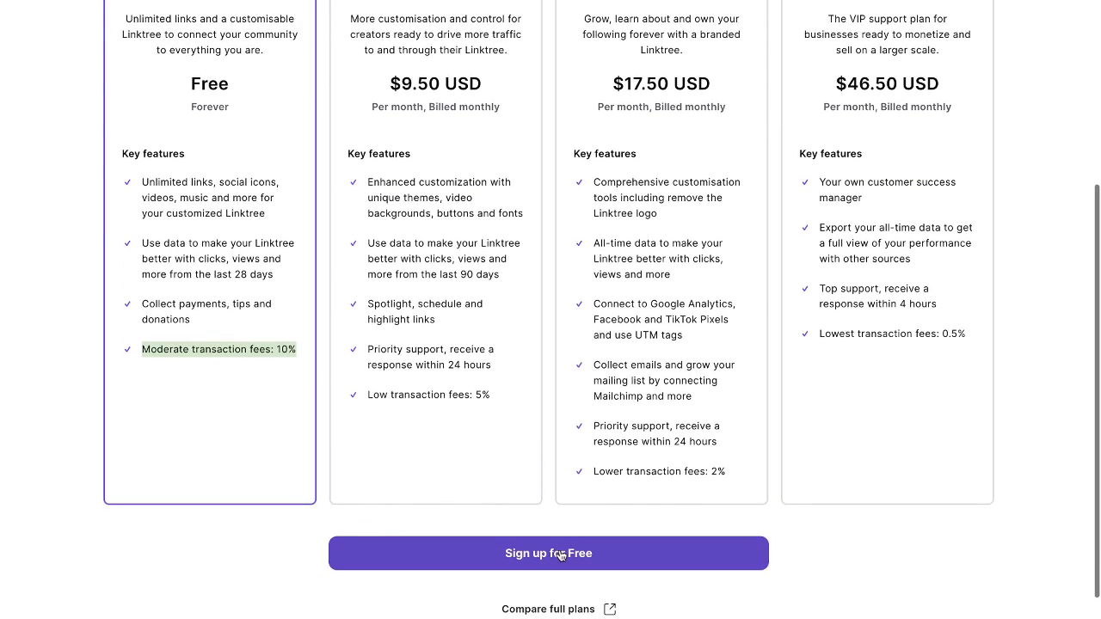
left_click(559, 555)
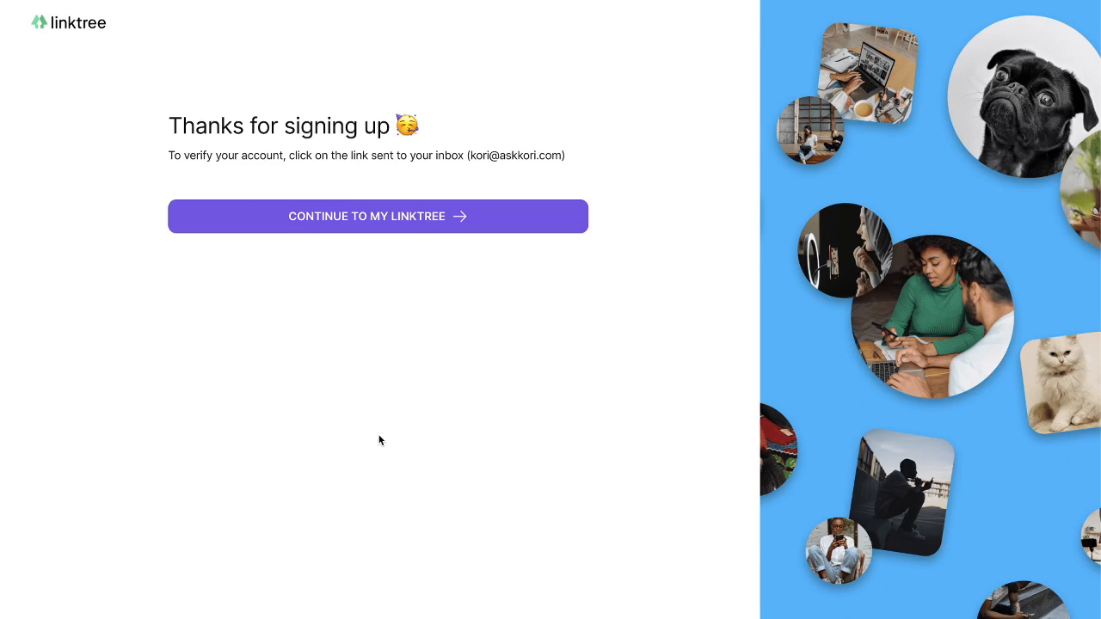
- Continue to the new Linktree's admin Links page
left_click(389, 220)
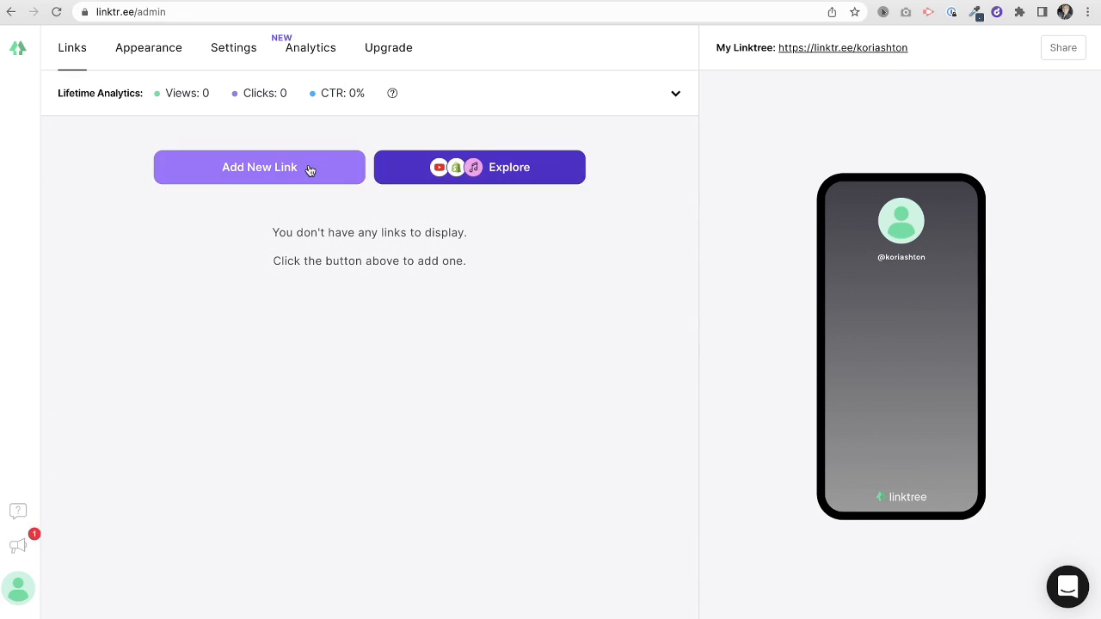
left_click(456, 167)
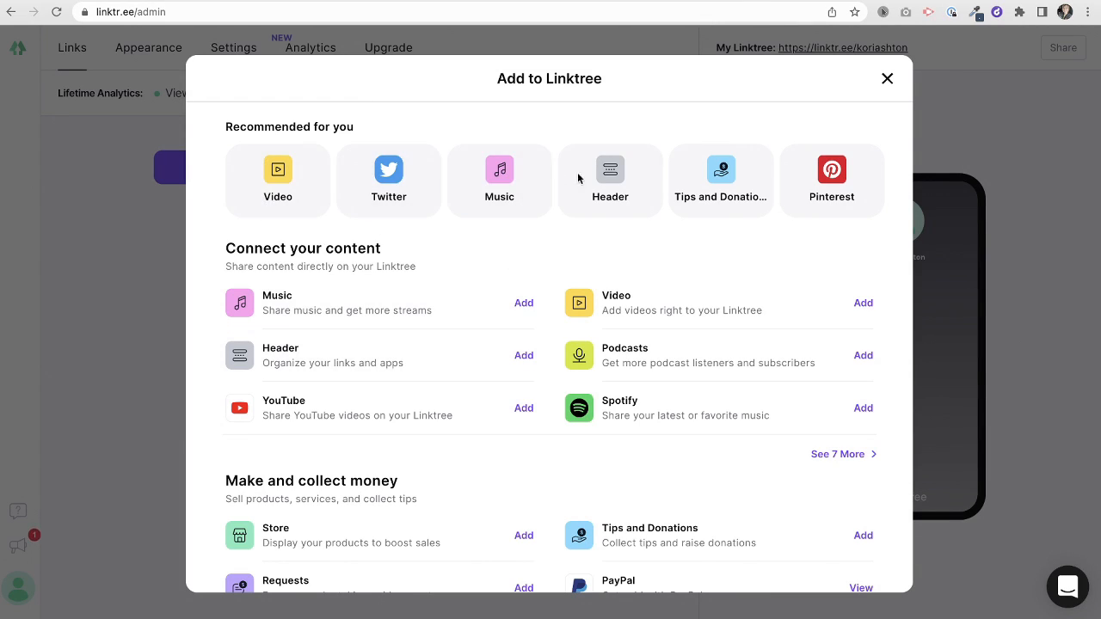
scroll(391, 261, "down", 2)
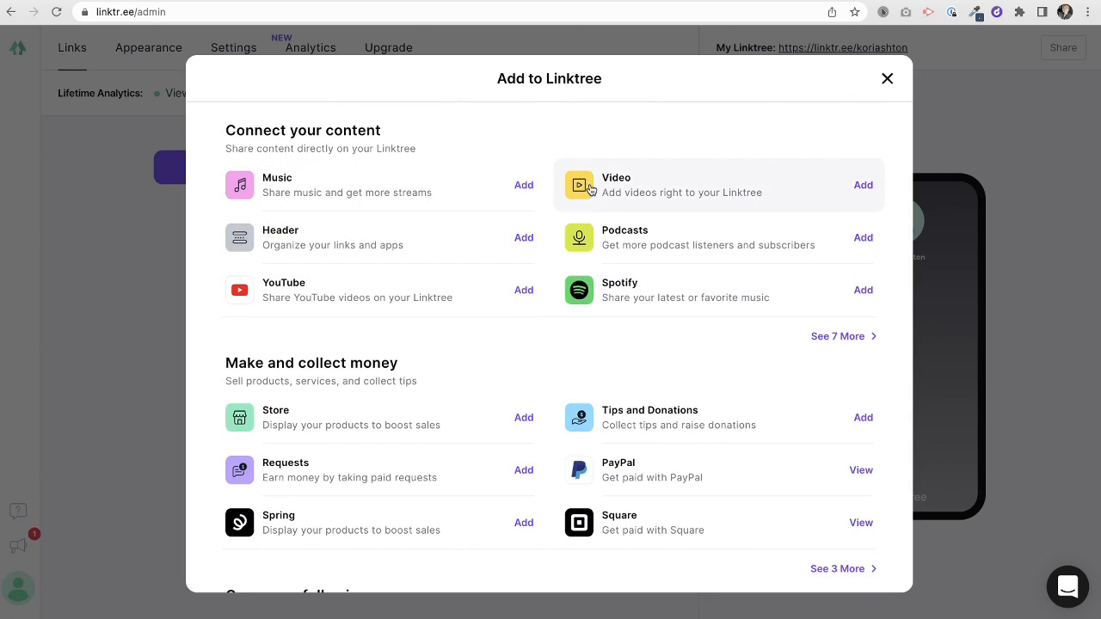
scroll(449, 344, "down", 2)
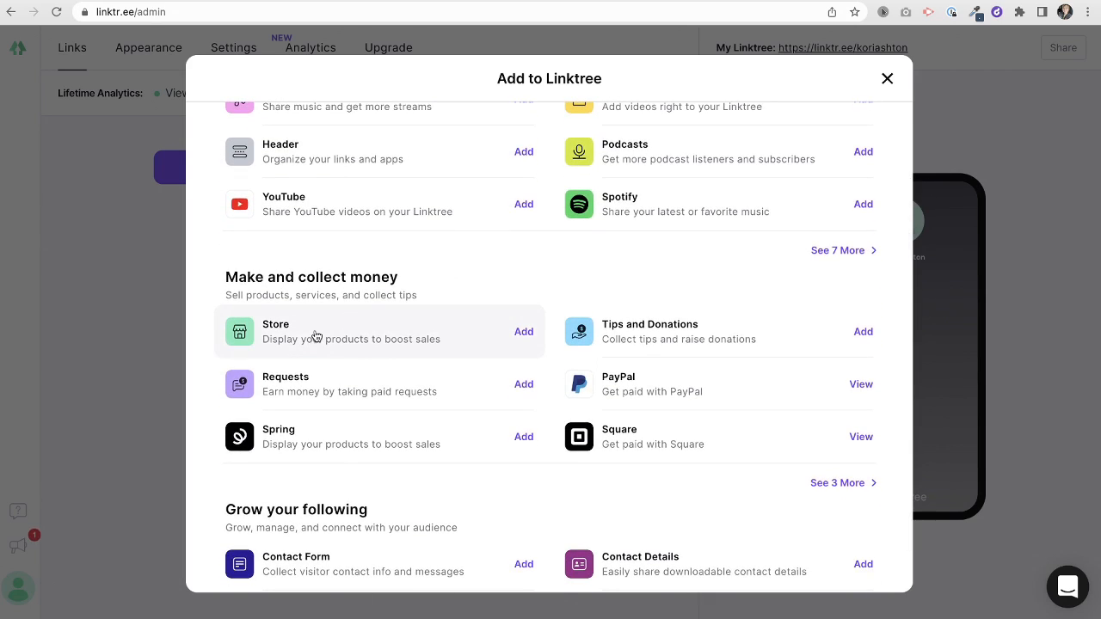
scroll(428, 383, "down", 1)
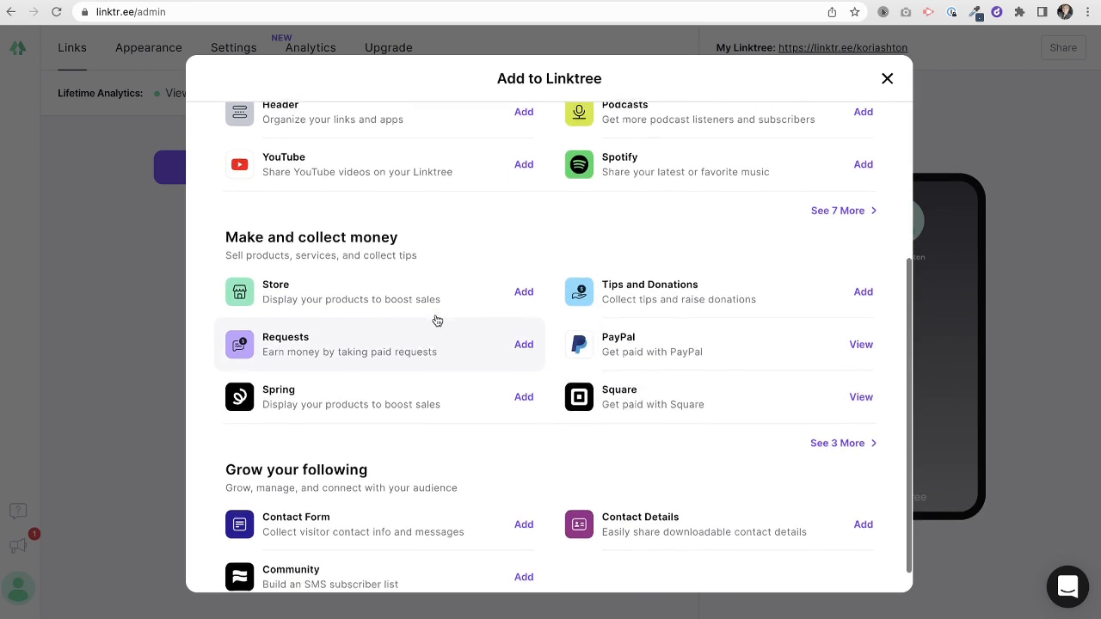
scroll(435, 319, "down", 1)
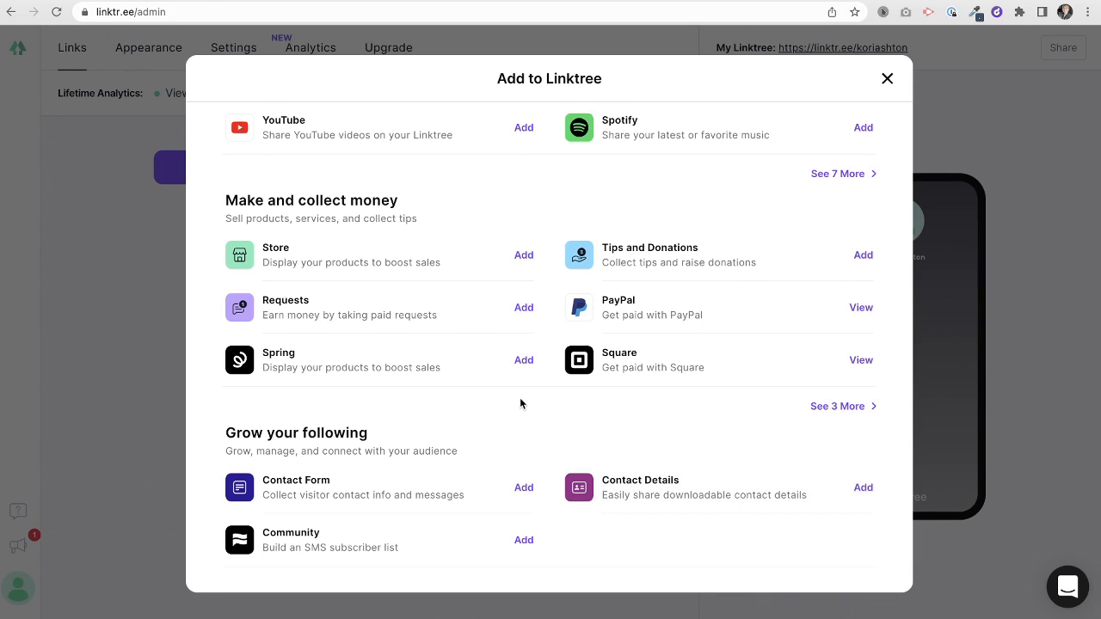
scroll(521, 403, "up", 4)
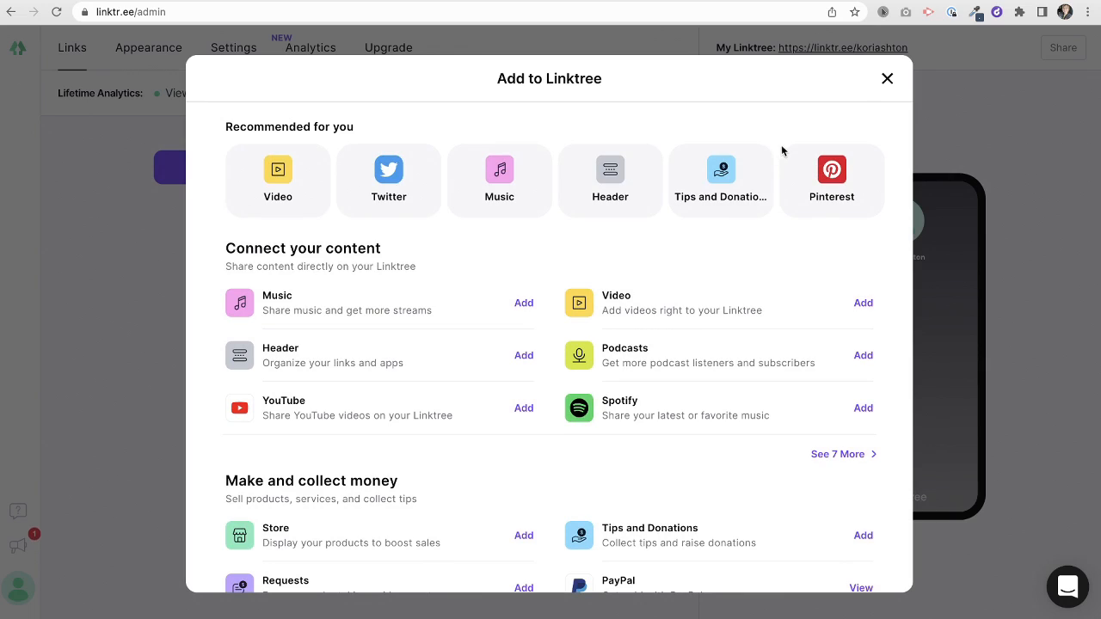
left_click(888, 78)
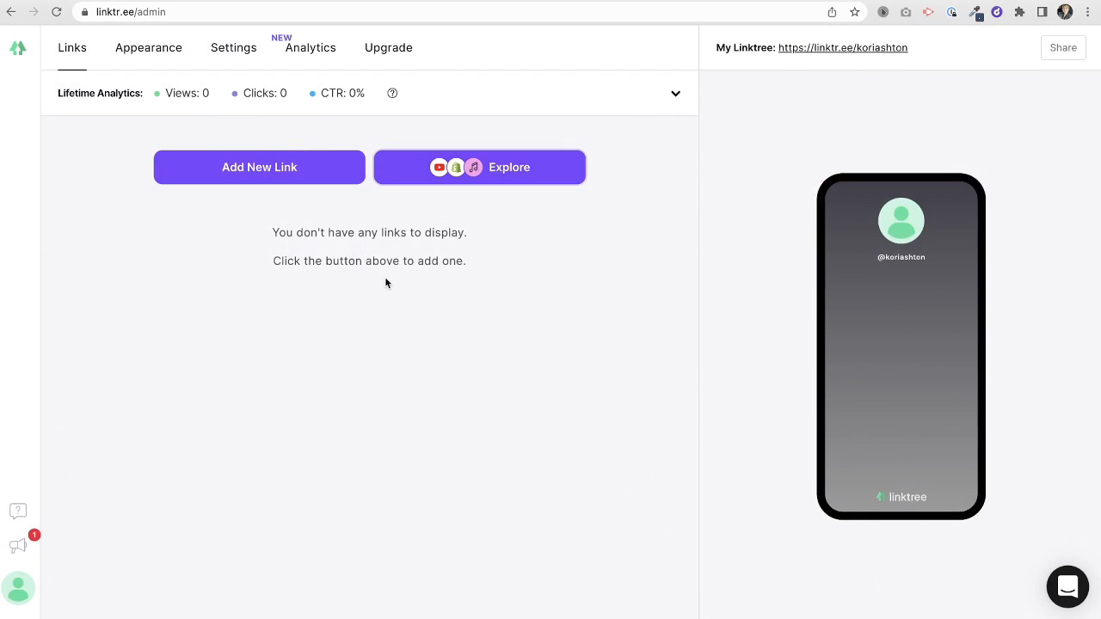
- Add a blank link, copy the askkori.com/toolbox/ address and return to the Linktree admin
left_click(255, 181)
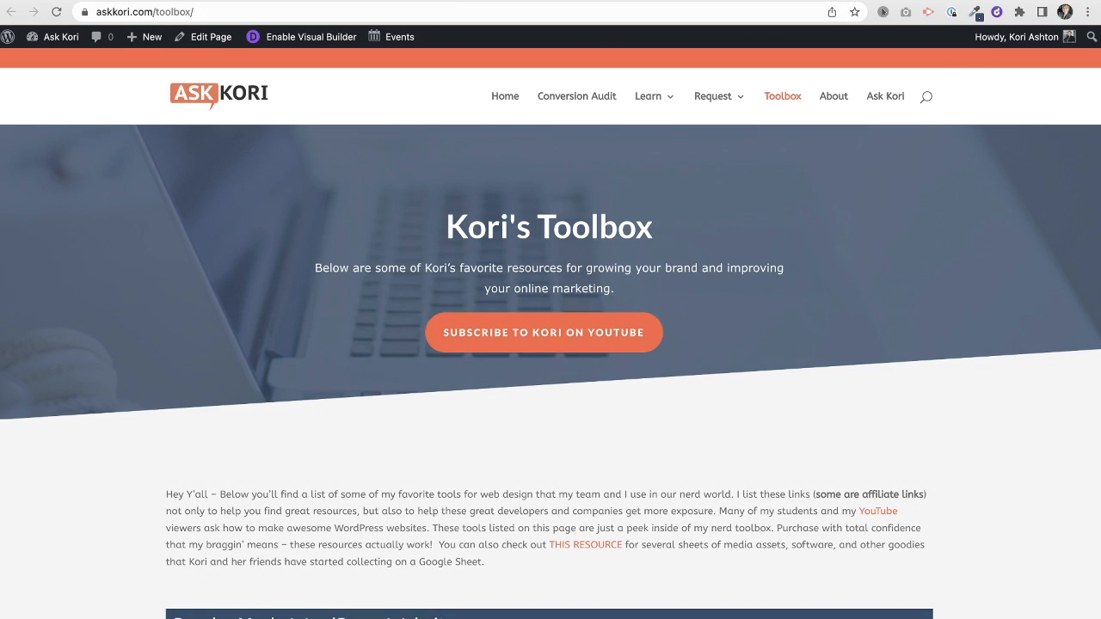
left_click(374, 13)
key("ctrl+c")
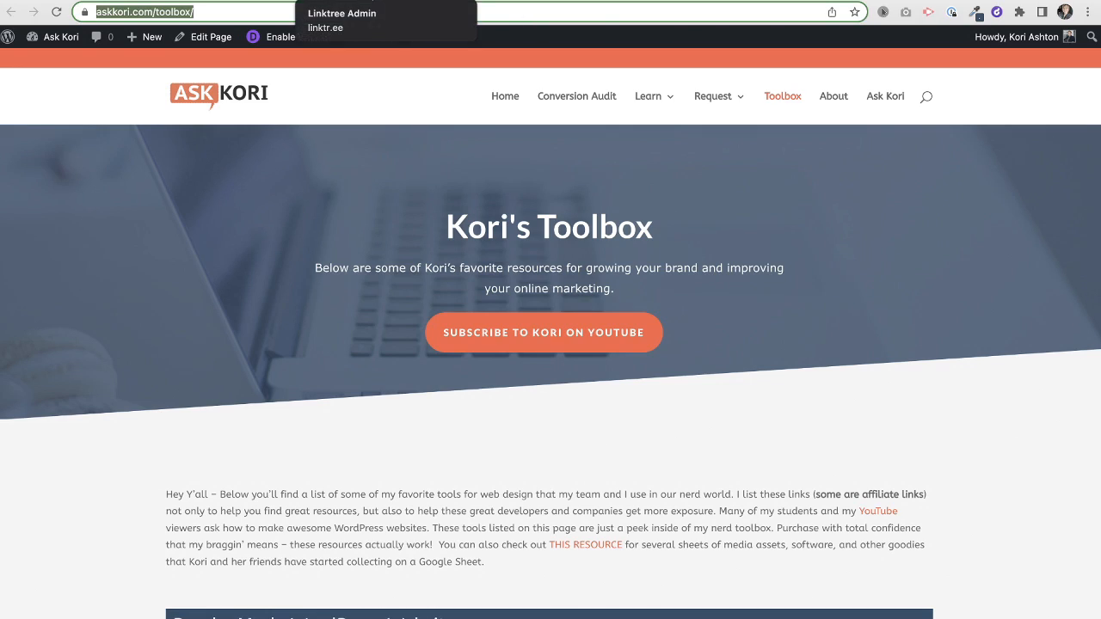
left_click(370, 0)
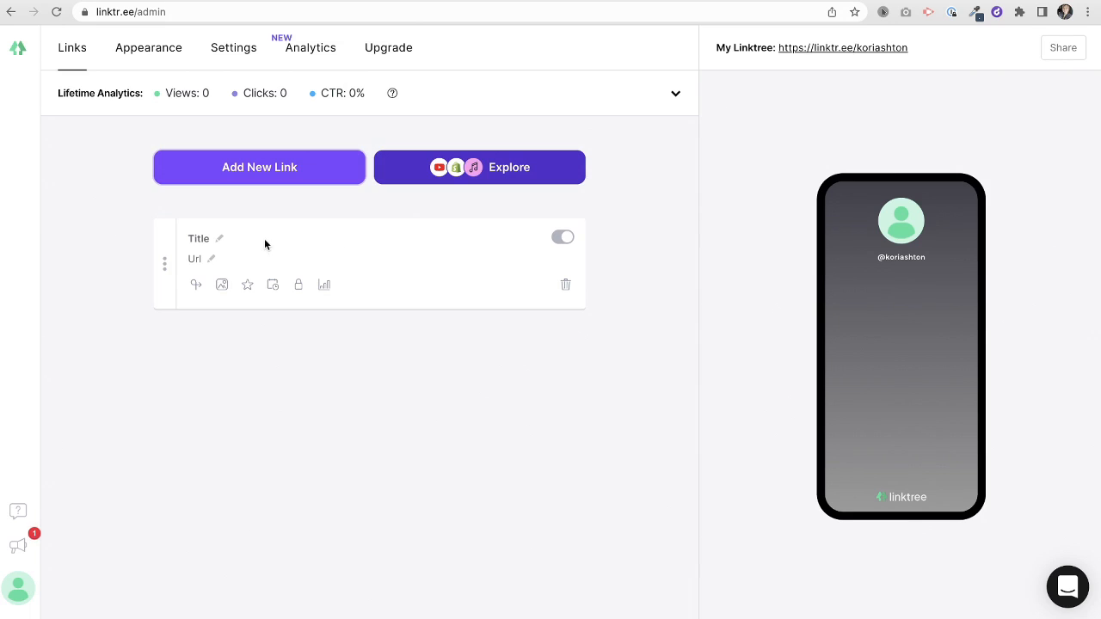
left_click(219, 238)
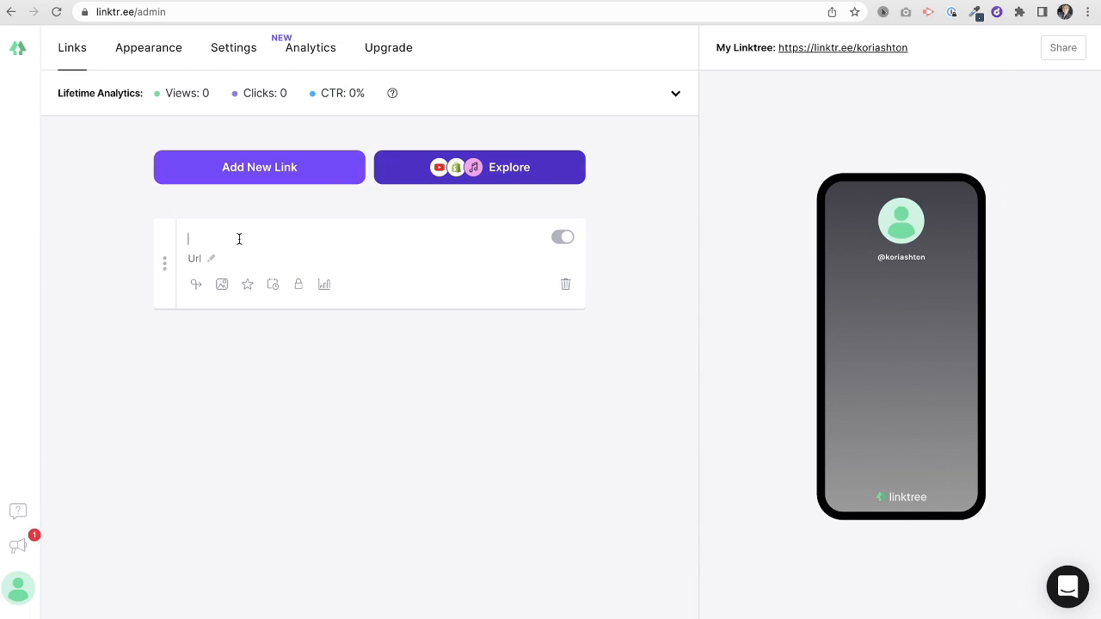
type("Kori's Toolbox")
left_click(213, 258)
key("ctrl+v")
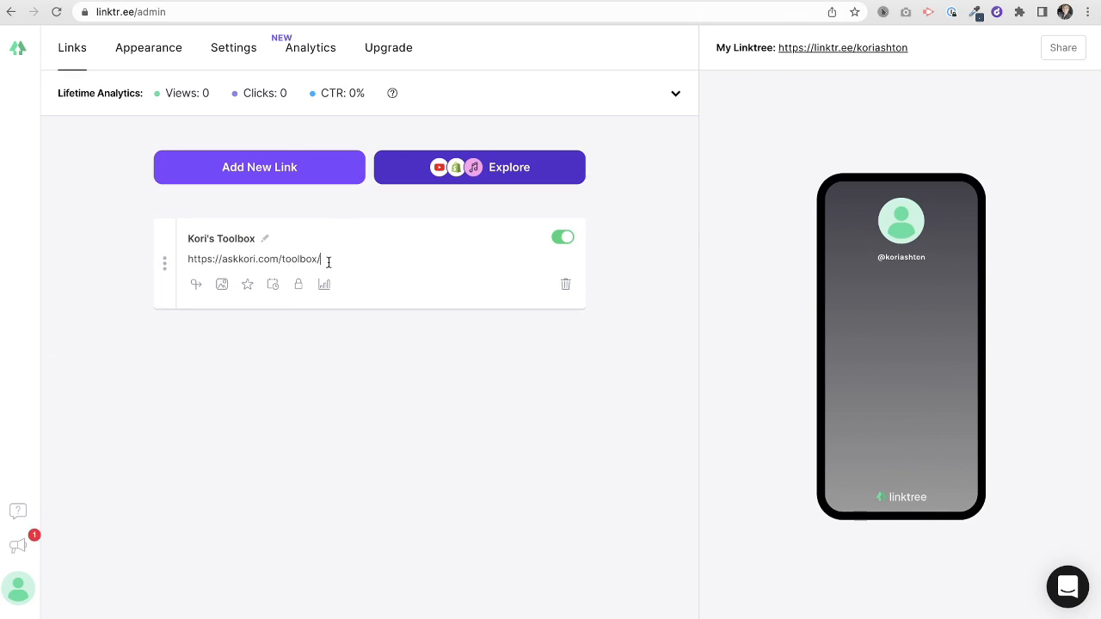
left_click(373, 317)
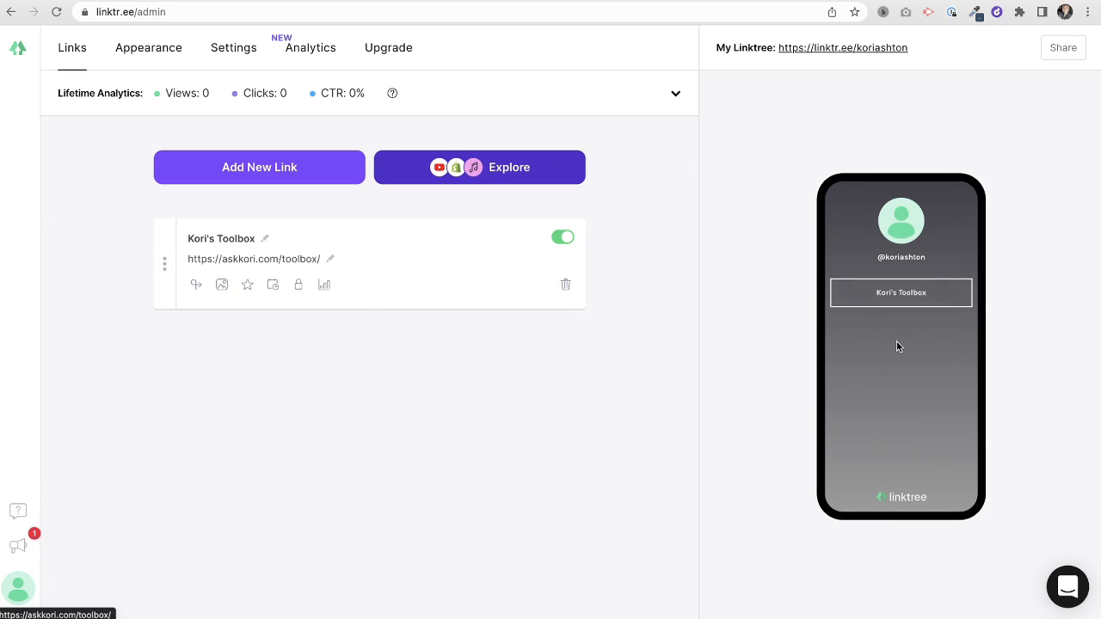
- Give Kori's Toolbox a pencil-and-ruler Tabler 'tools' icon thumbnail, skipping the Redirect upgrade
left_click(196, 284)
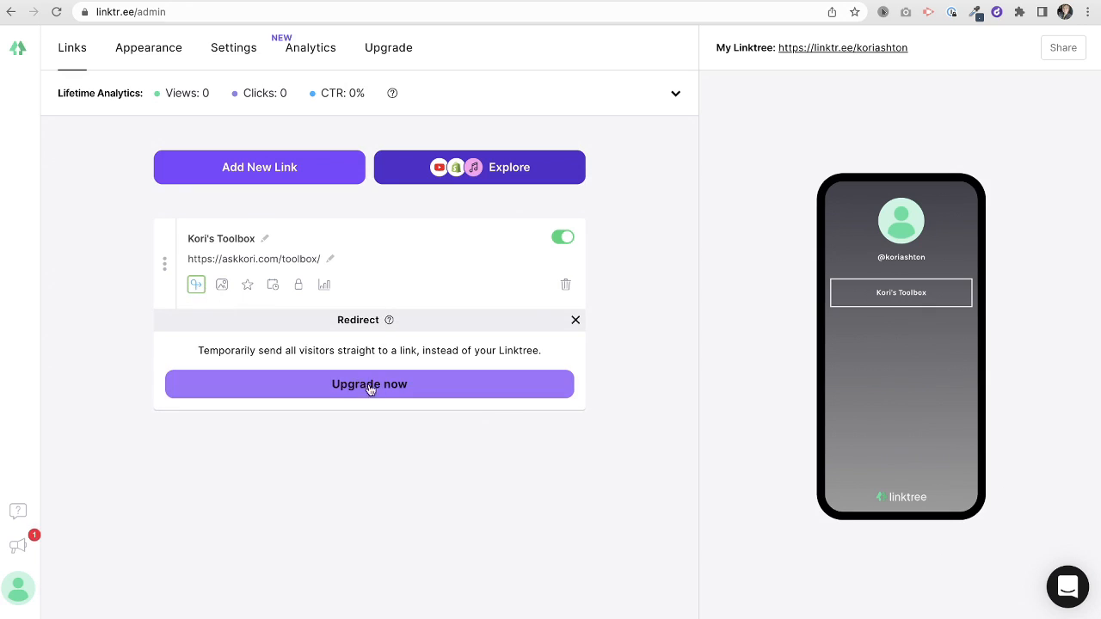
left_click(249, 292)
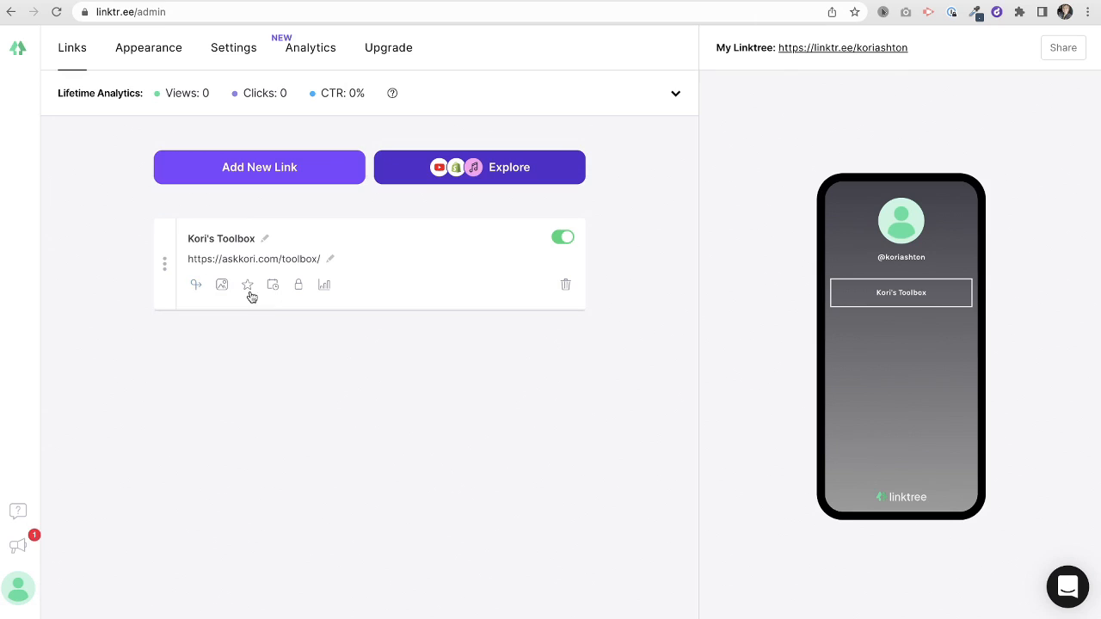
left_click(222, 286)
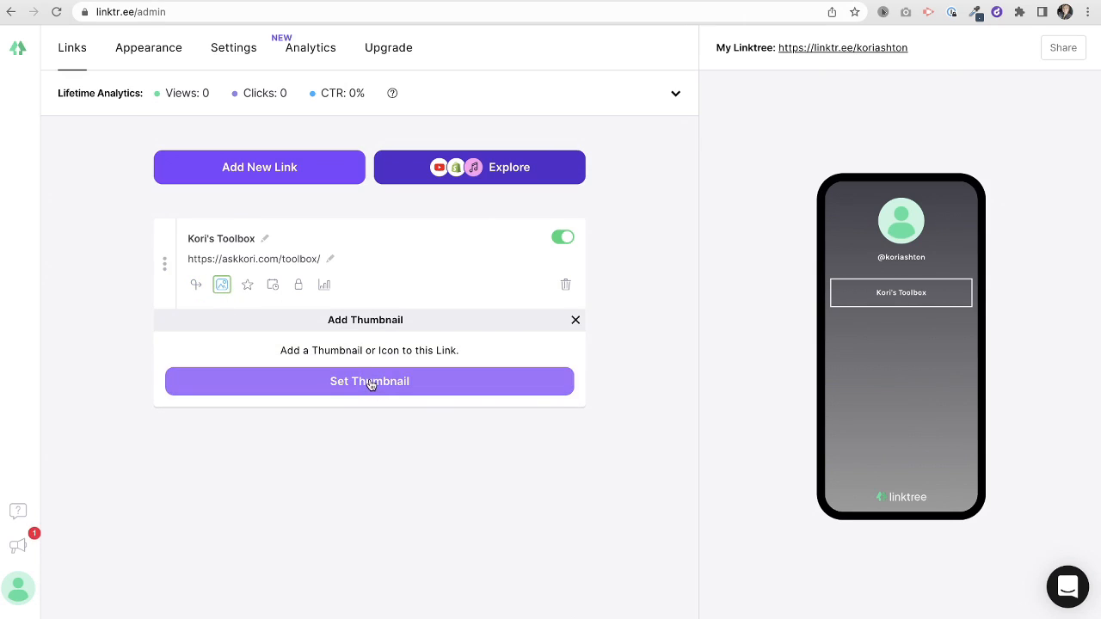
left_click(371, 384)
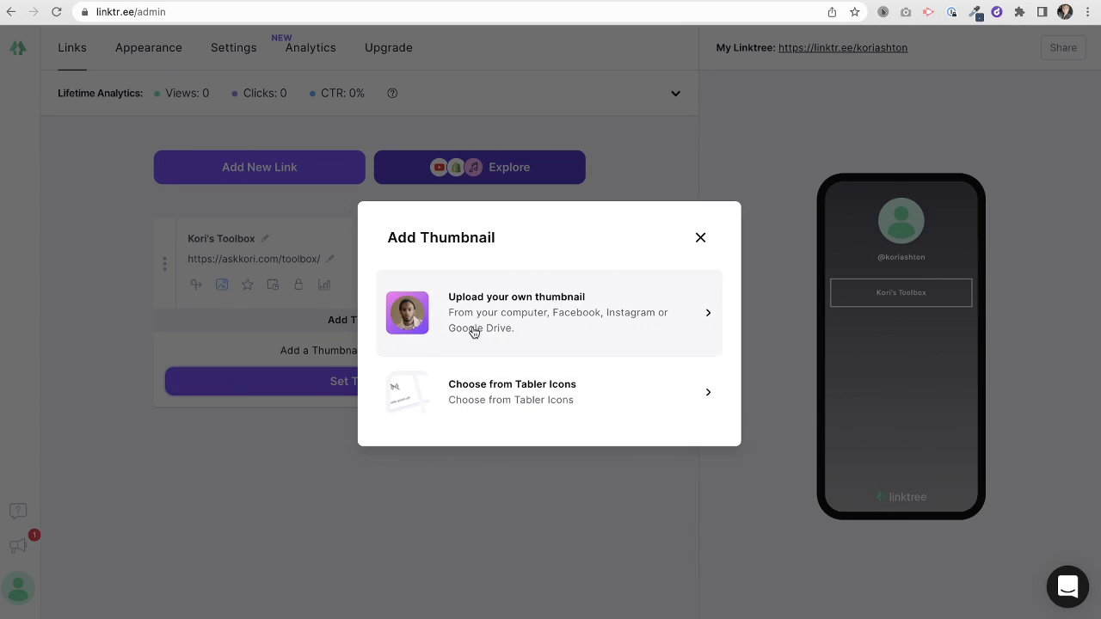
left_click(521, 403)
left_click(482, 229)
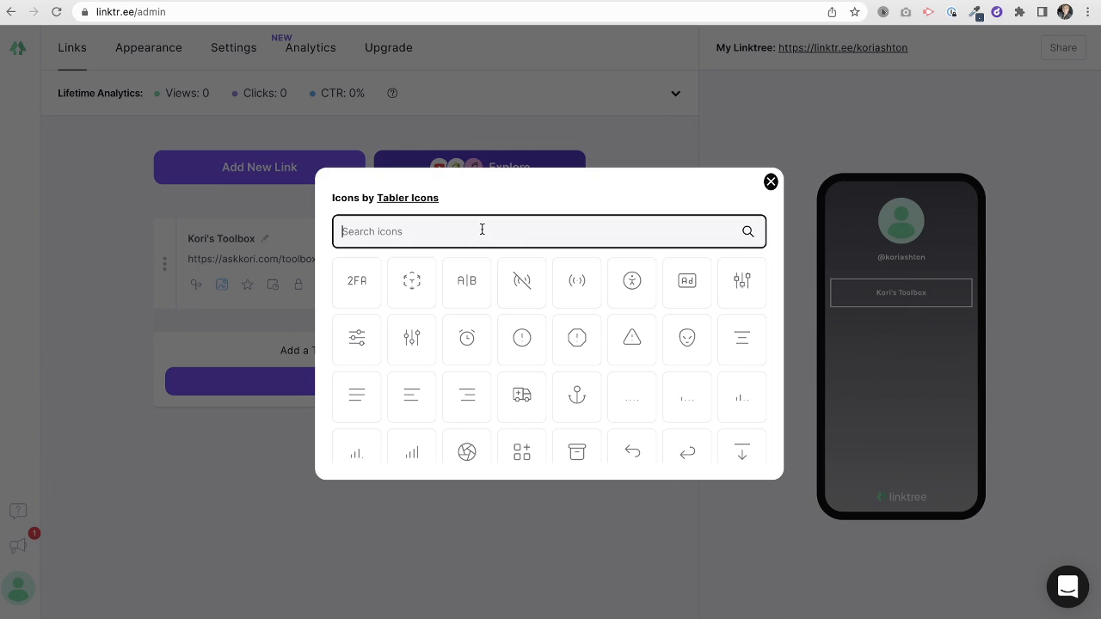
type("tools")
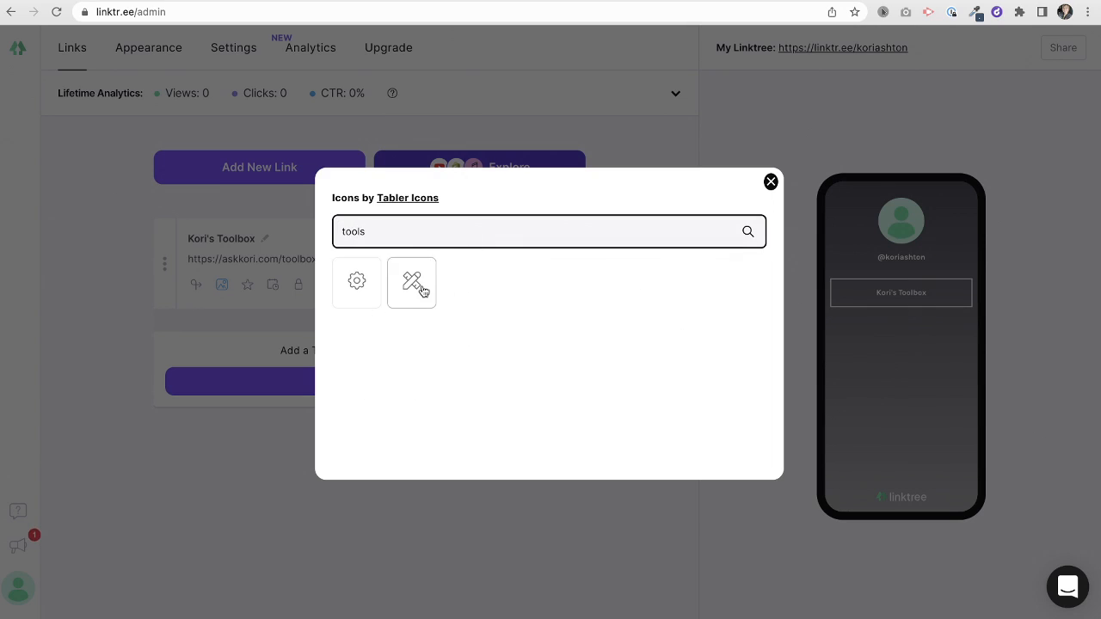
left_click(420, 288)
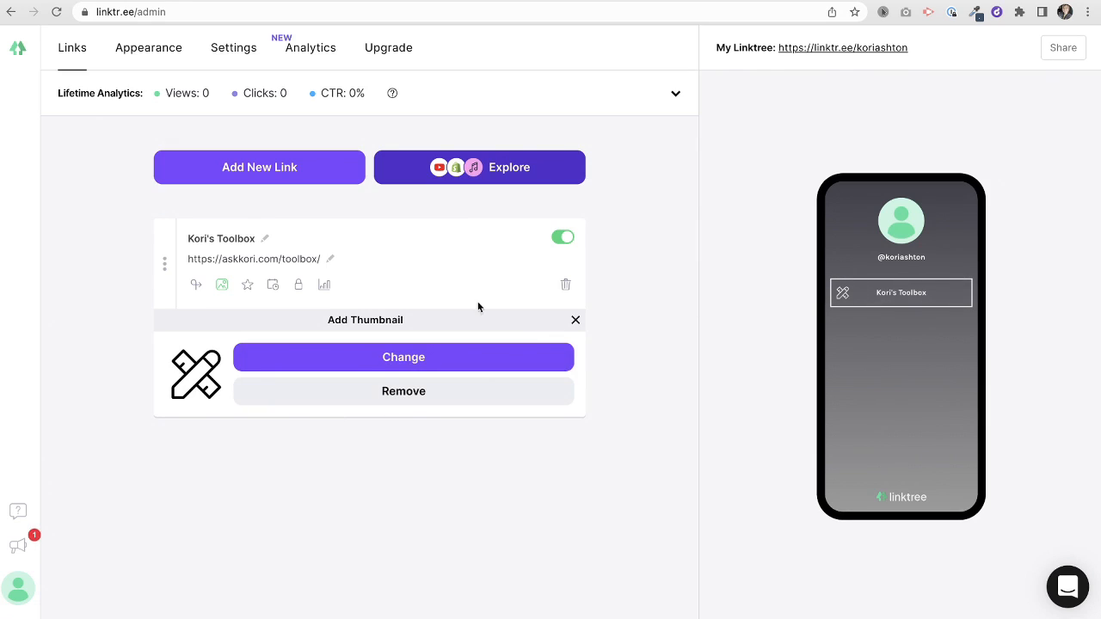
left_click(247, 285)
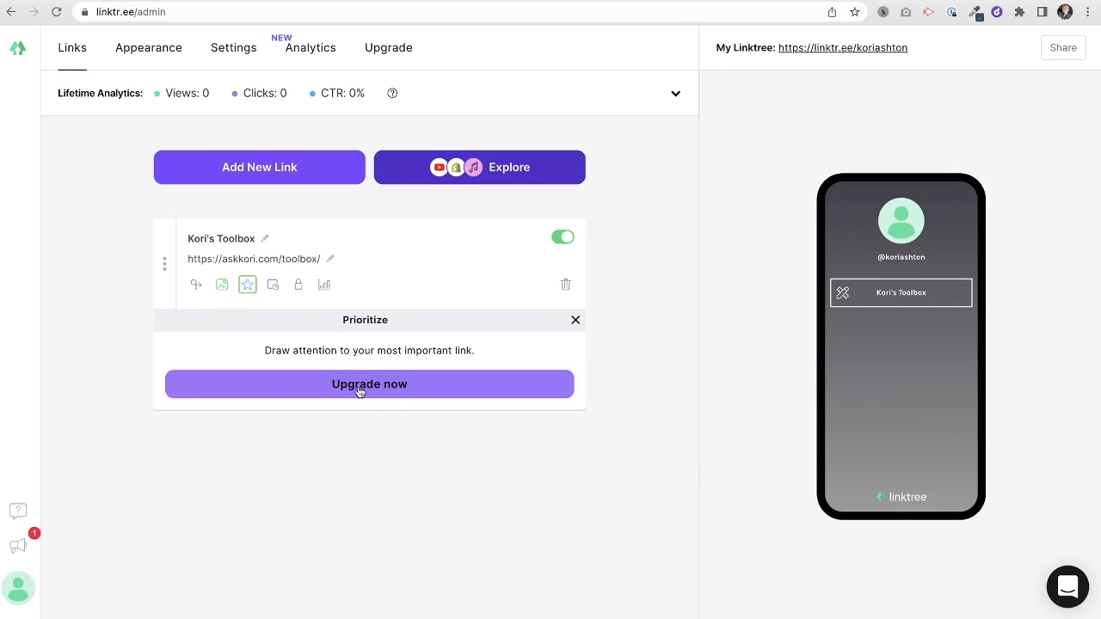
left_click(272, 286)
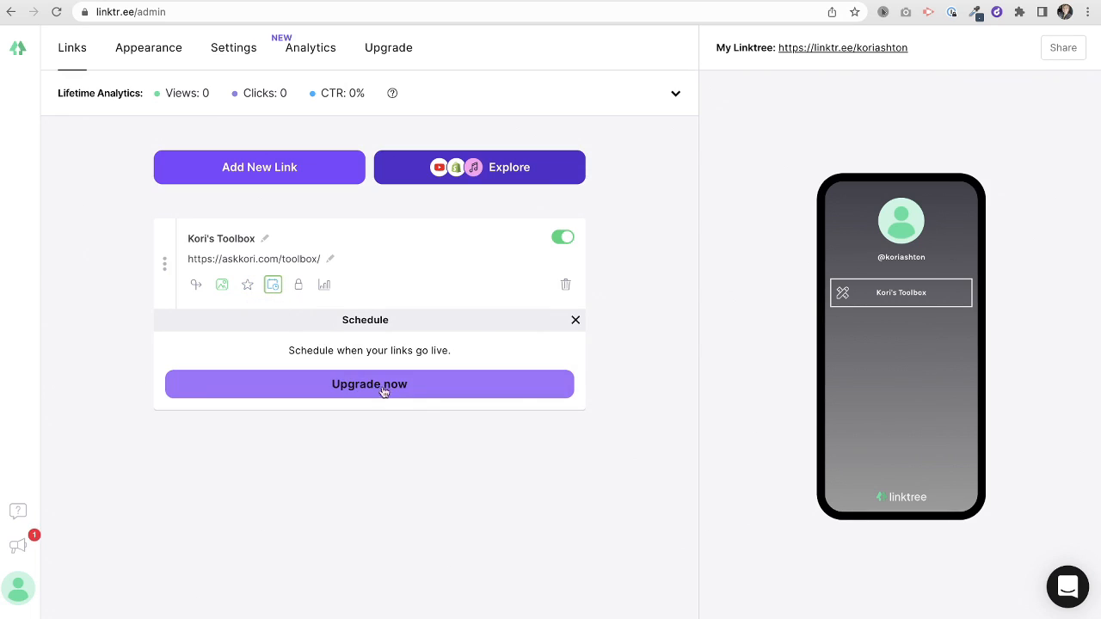
left_click(298, 290)
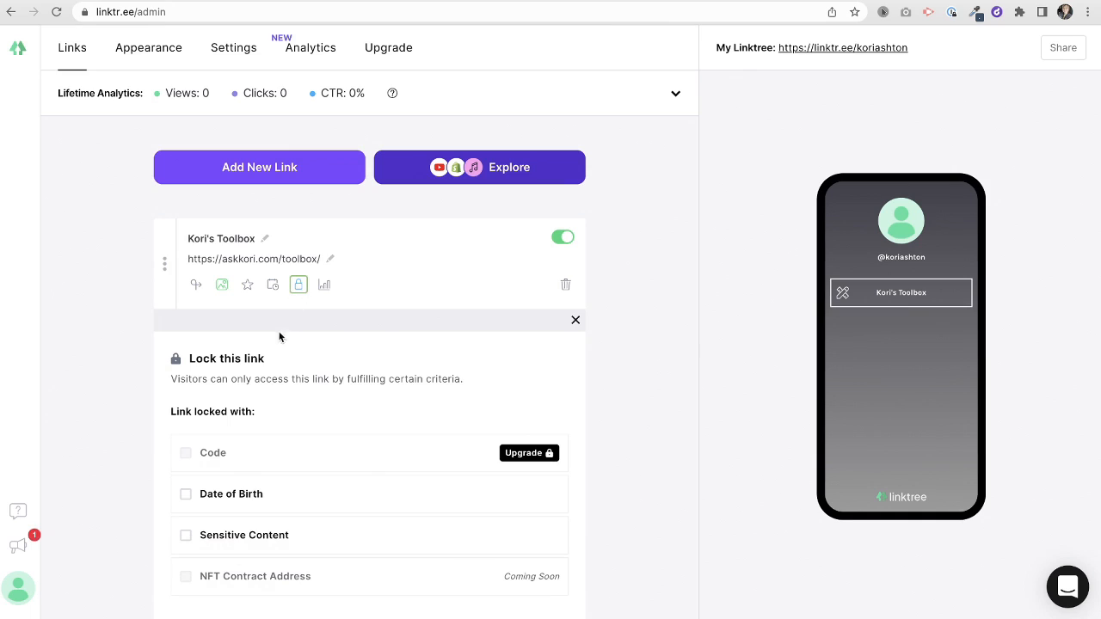
scroll(278, 405, "down", 2)
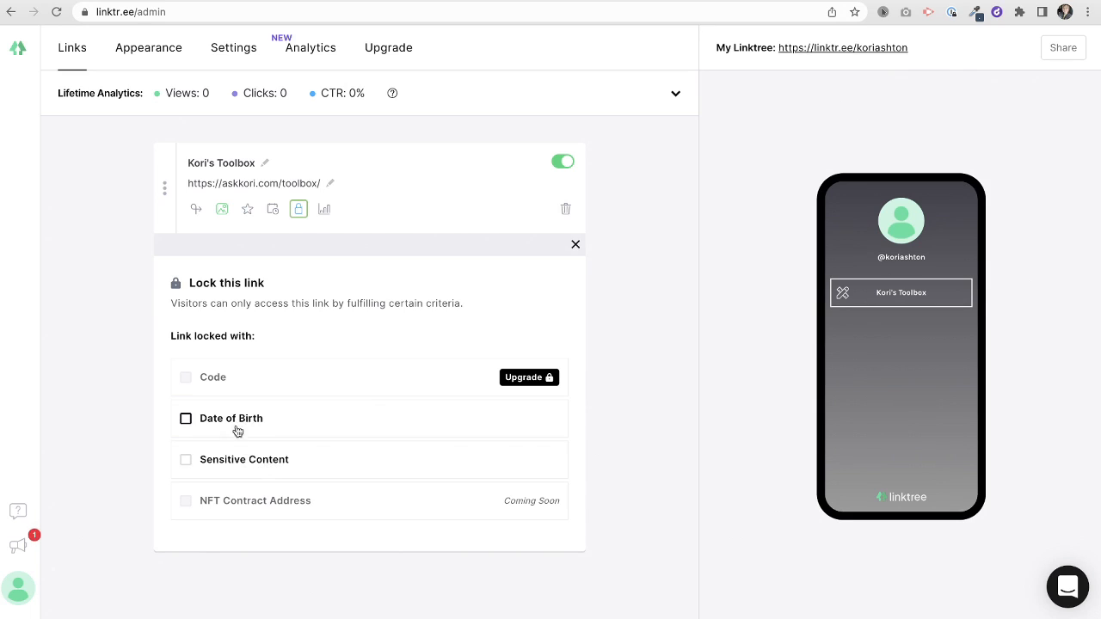
left_click(239, 421)
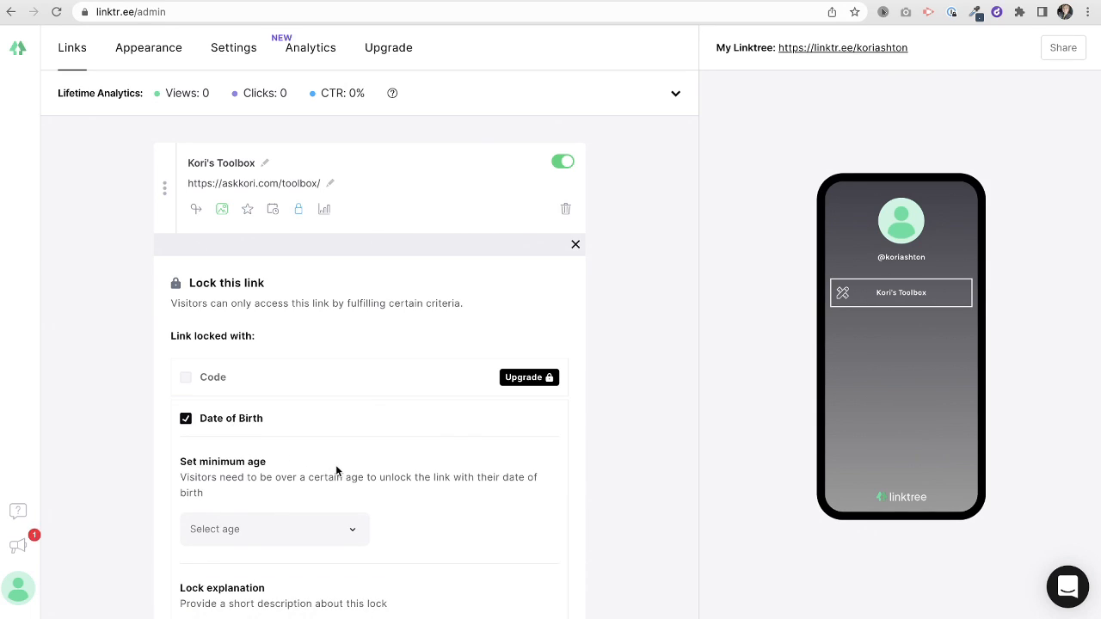
scroll(335, 464, "down", 3)
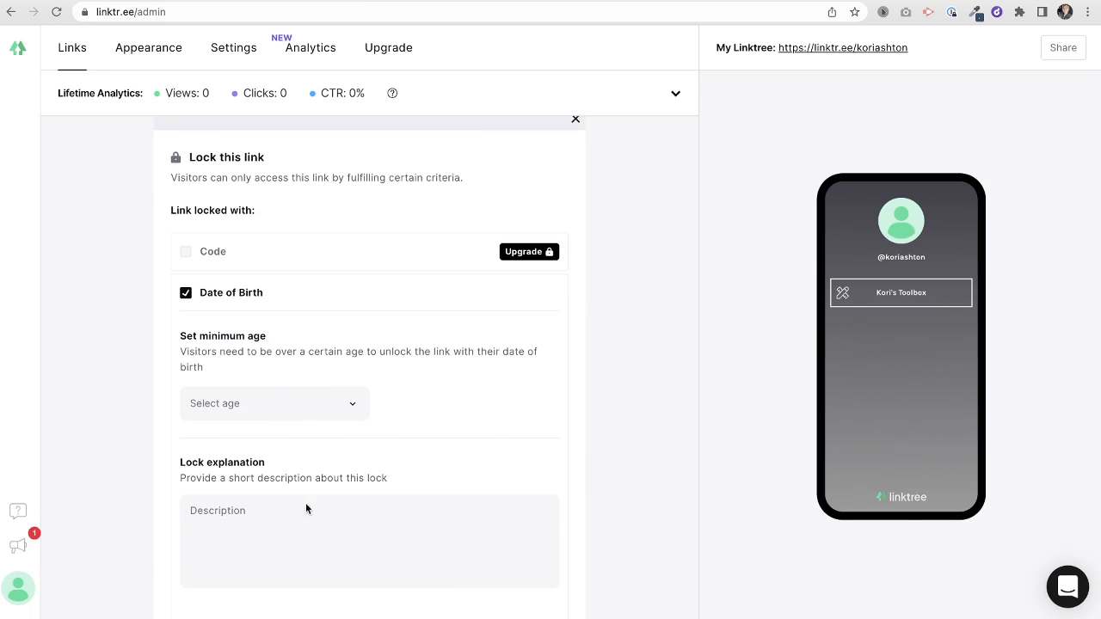
left_click(186, 293)
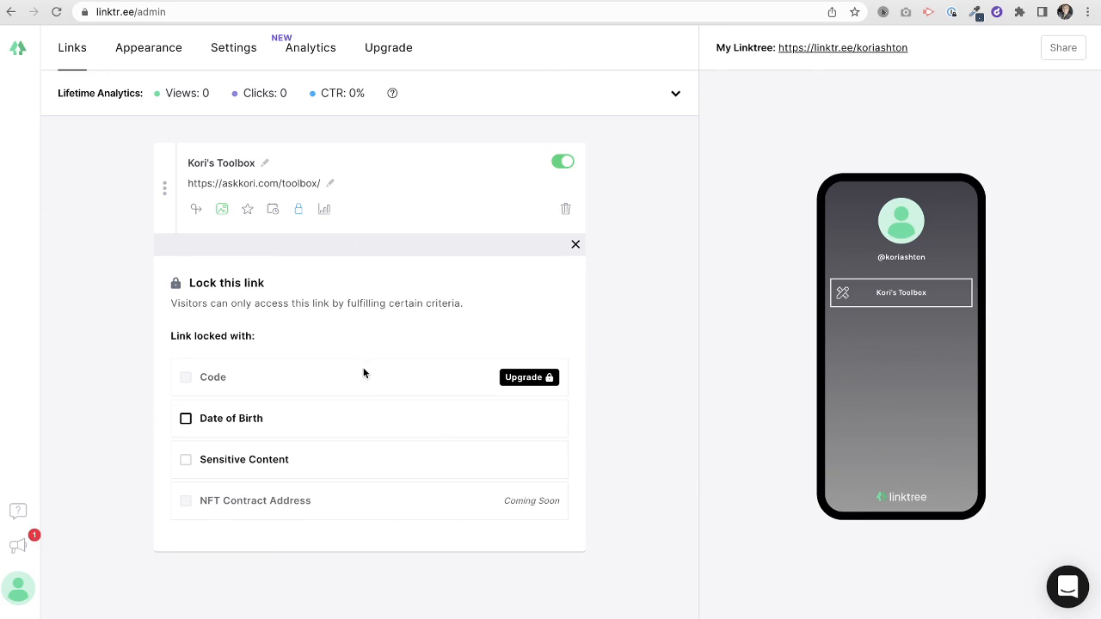
left_click(323, 209)
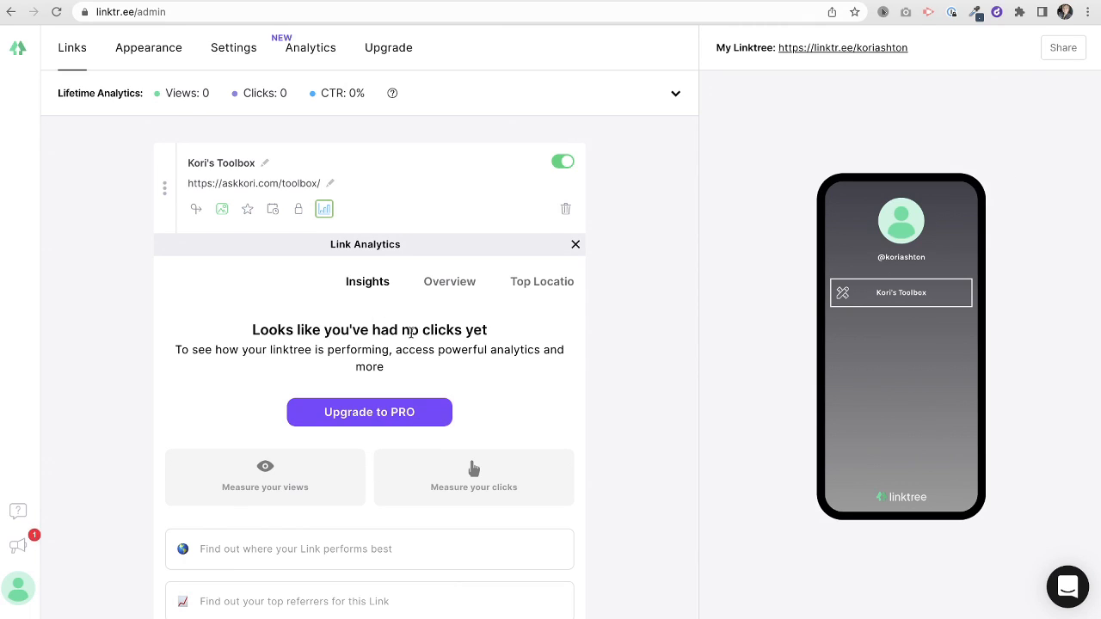
left_click(325, 209)
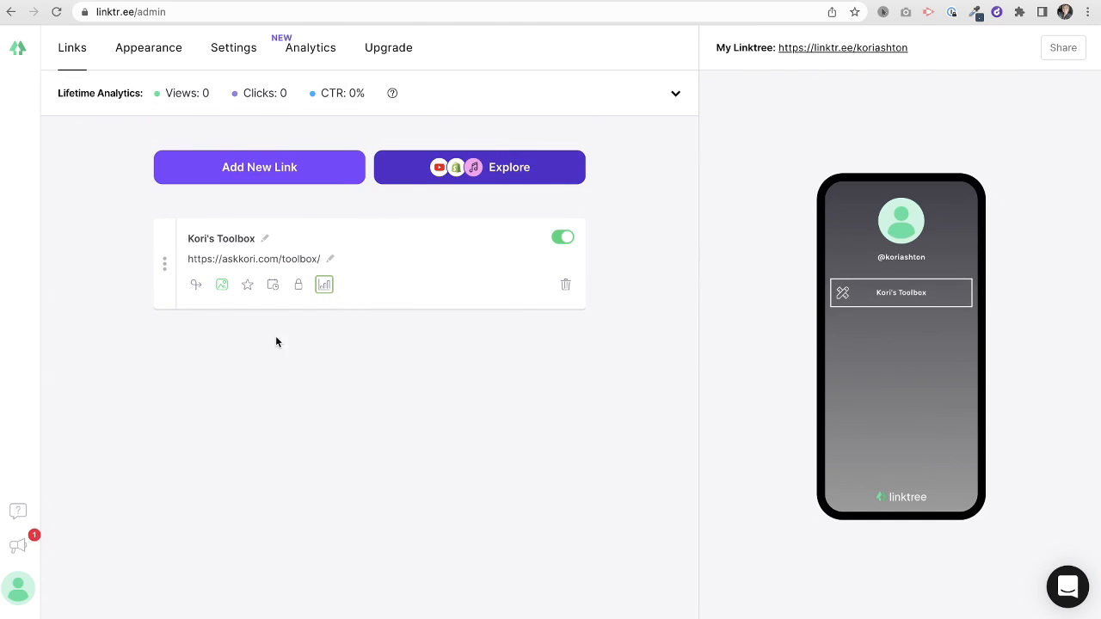
- Add a new link titled 'Dealing with Problem Clients'
left_click(266, 179)
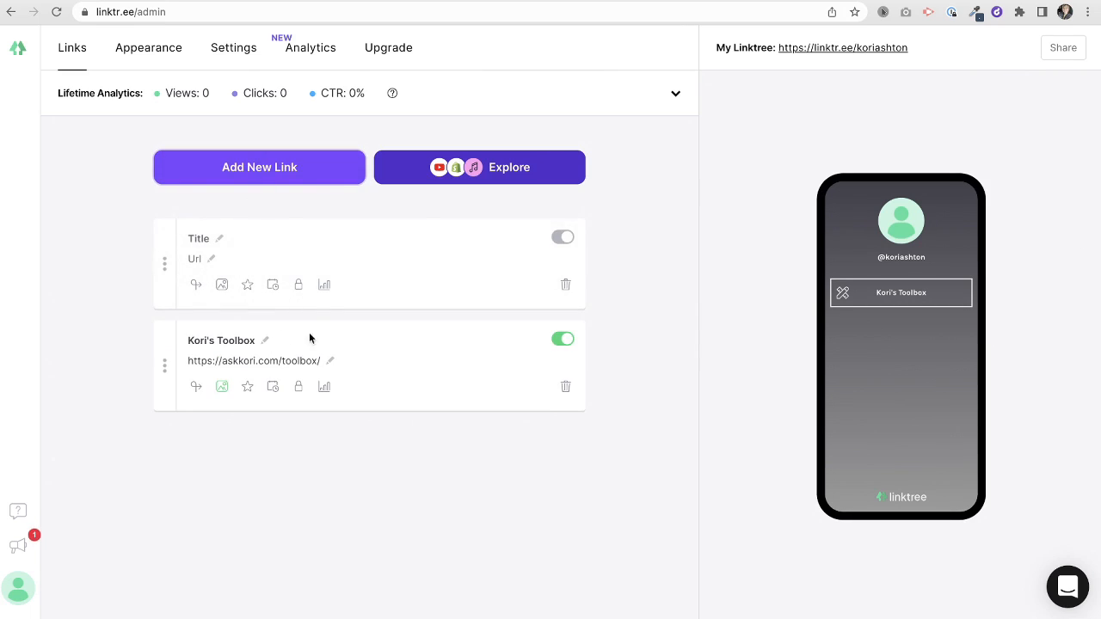
left_click(220, 238)
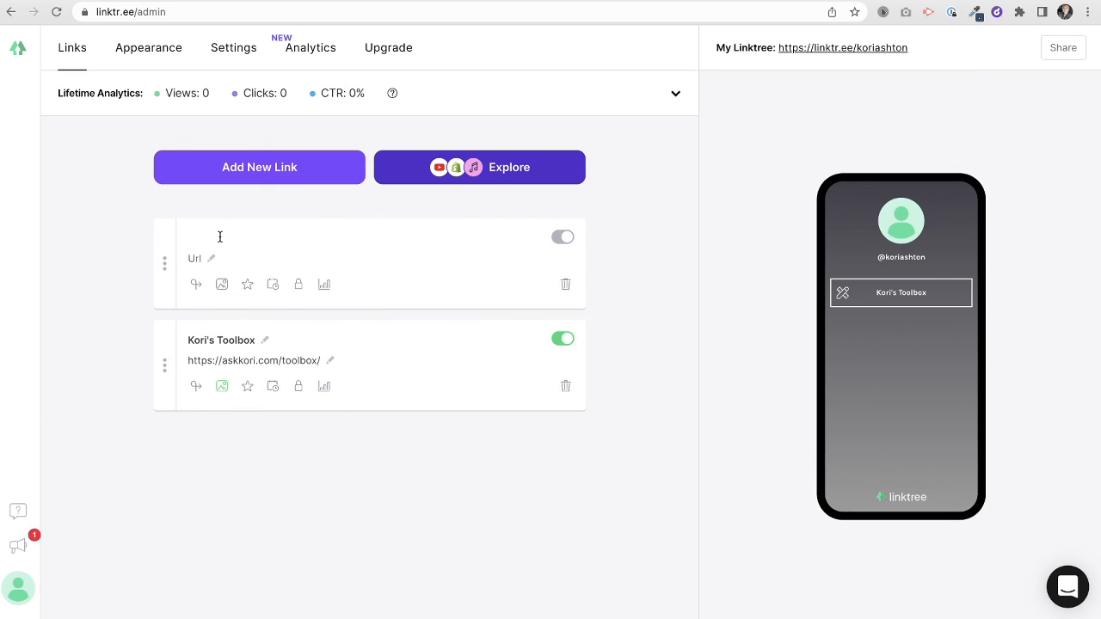
type("Dealing with Problem Clients")
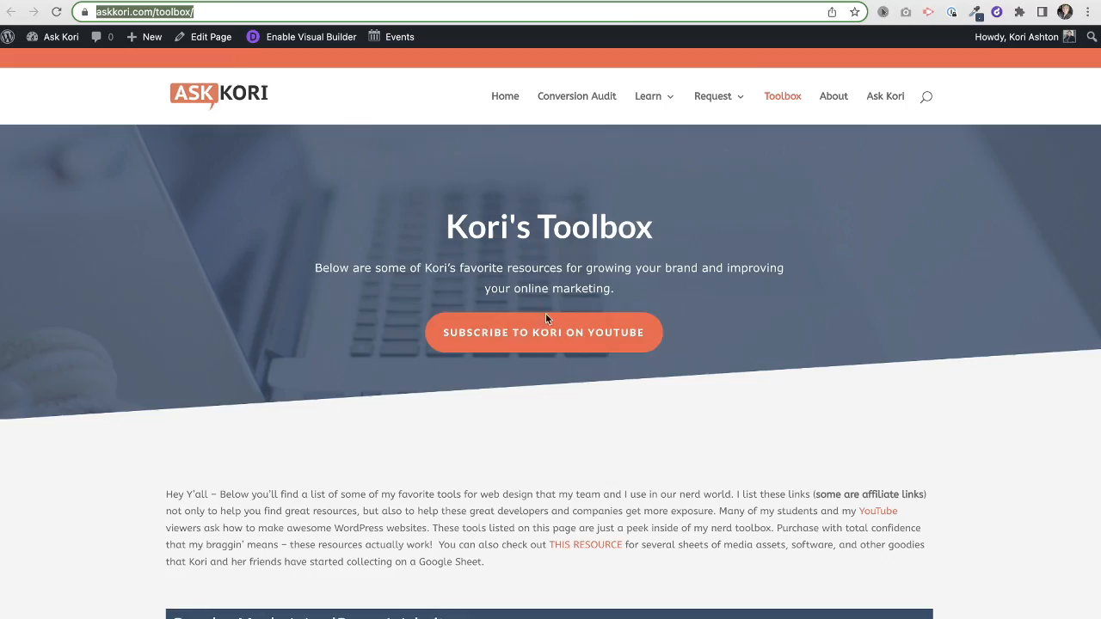
- Copy the Dealing With Problem Clients book's Amazon link from askkori.com, then return to Linktree
scroll(547, 314, "down", 15)
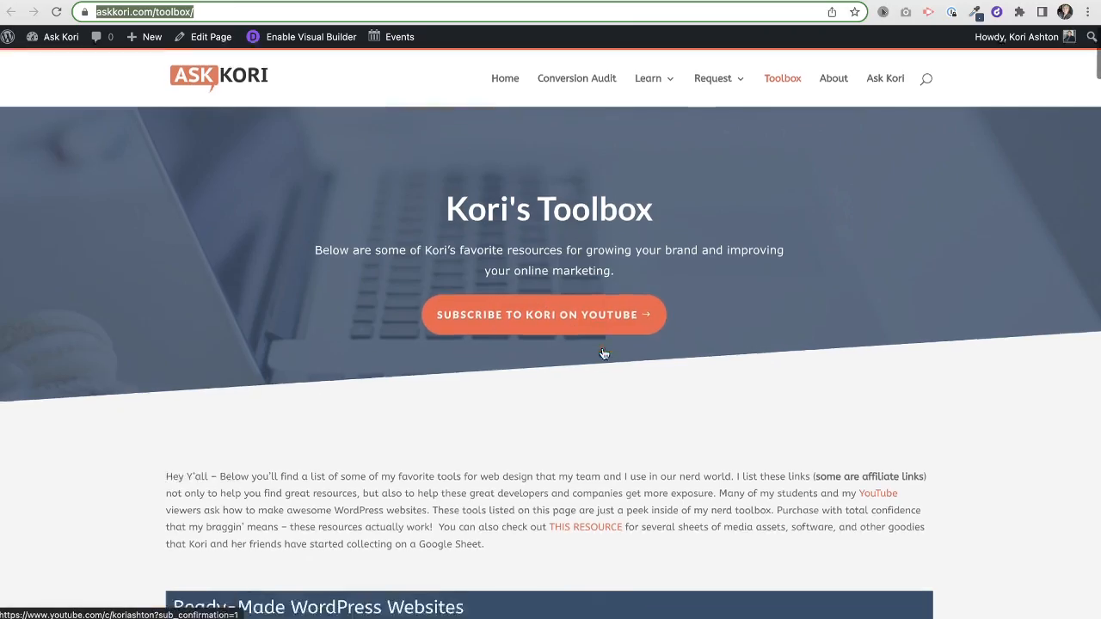
scroll(602, 352, "down", 20)
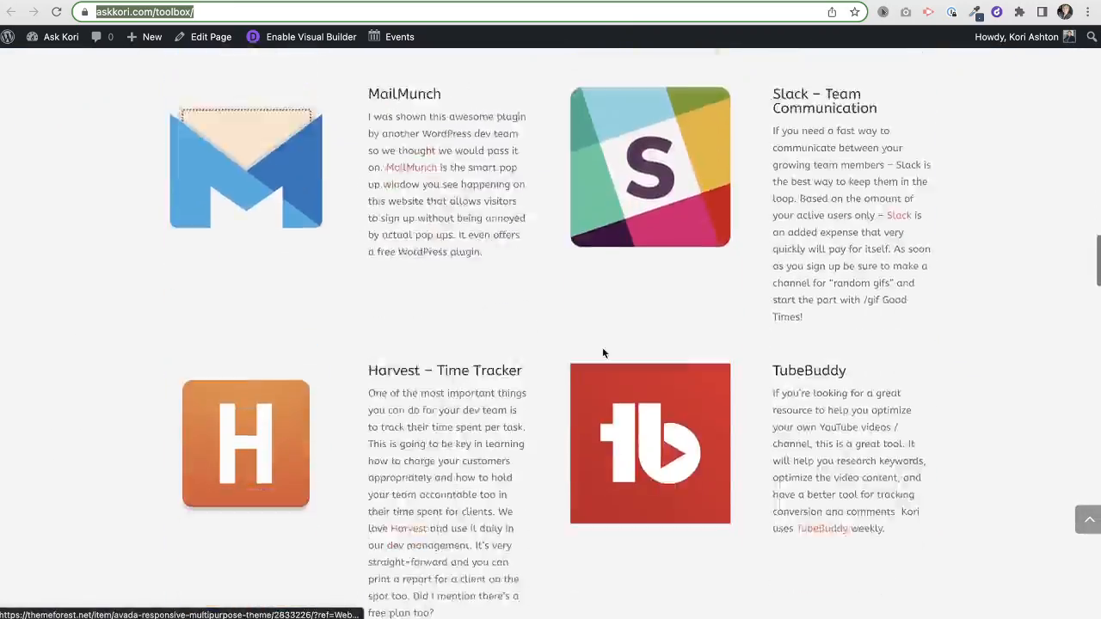
scroll(602, 352, "down", 5)
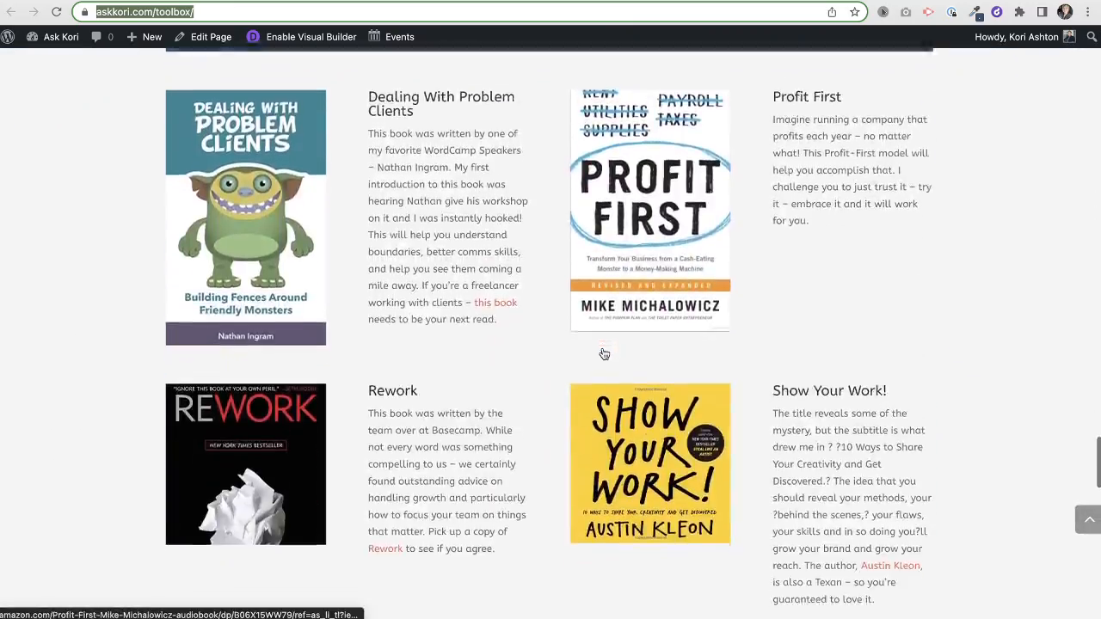
right_click(249, 219)
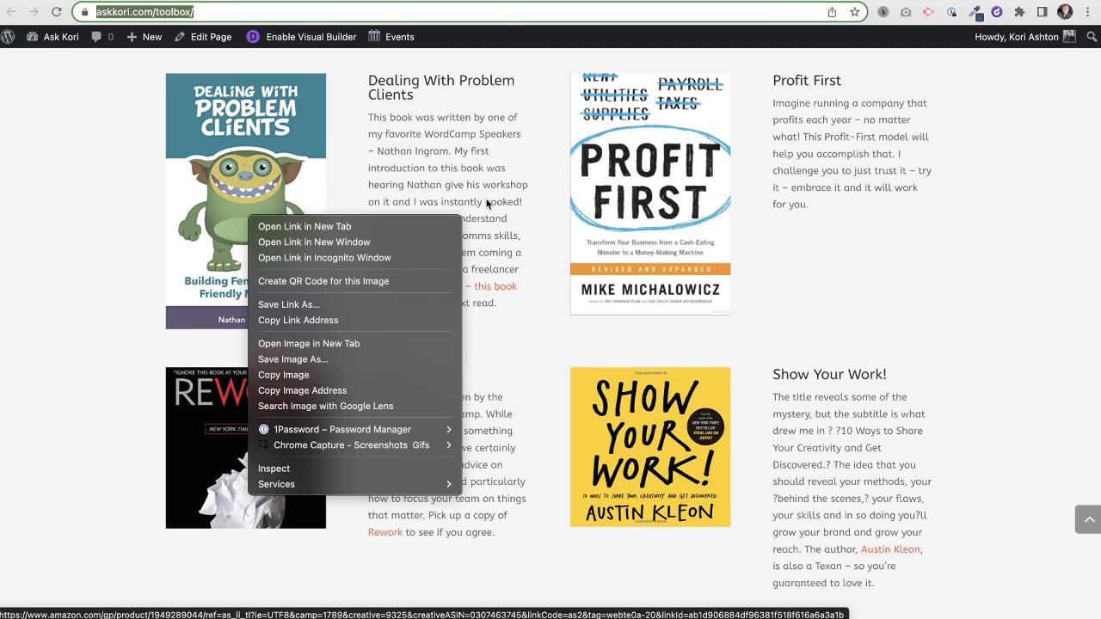
left_click(353, 319)
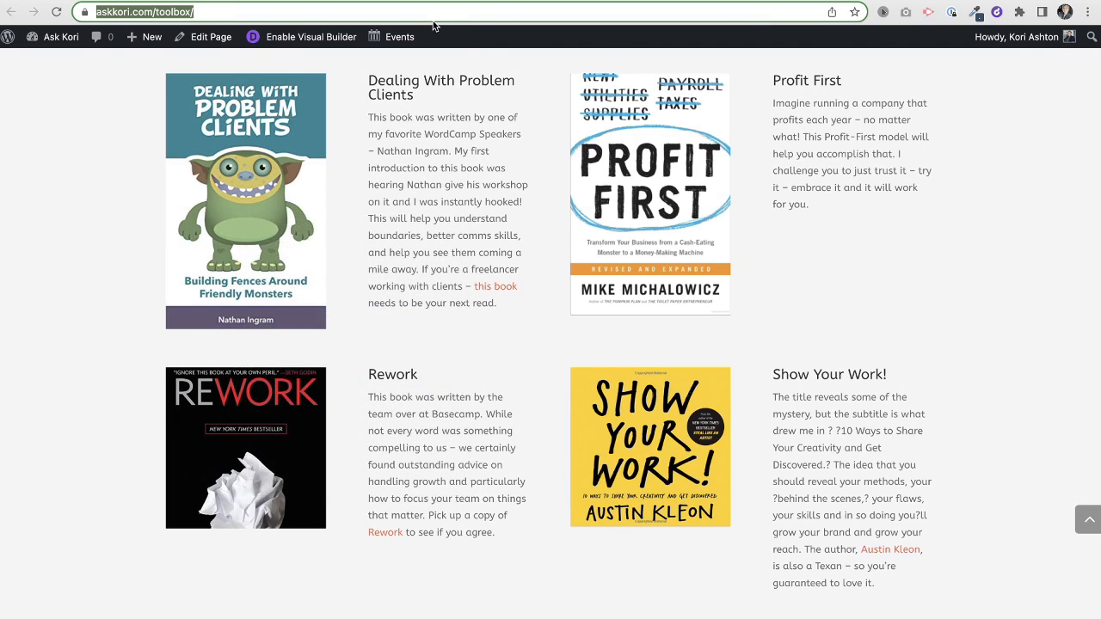
key("ctrl+Tab")
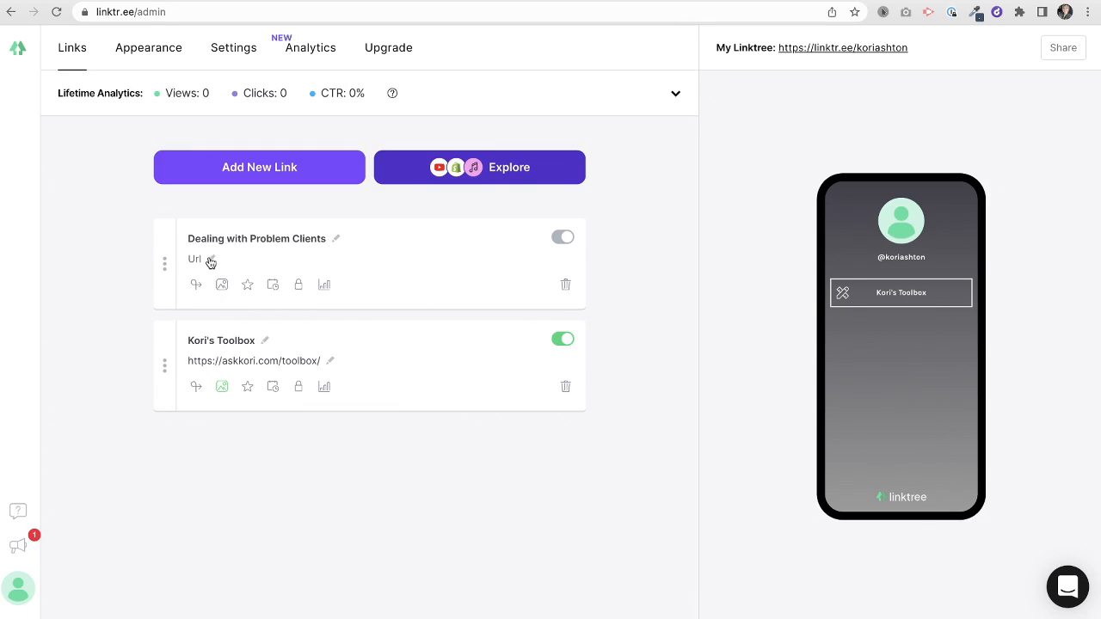
- Paste the book's Amazon link as the Dealing with Problem Clients URL
left_click(220, 258)
key("ctrl+v")
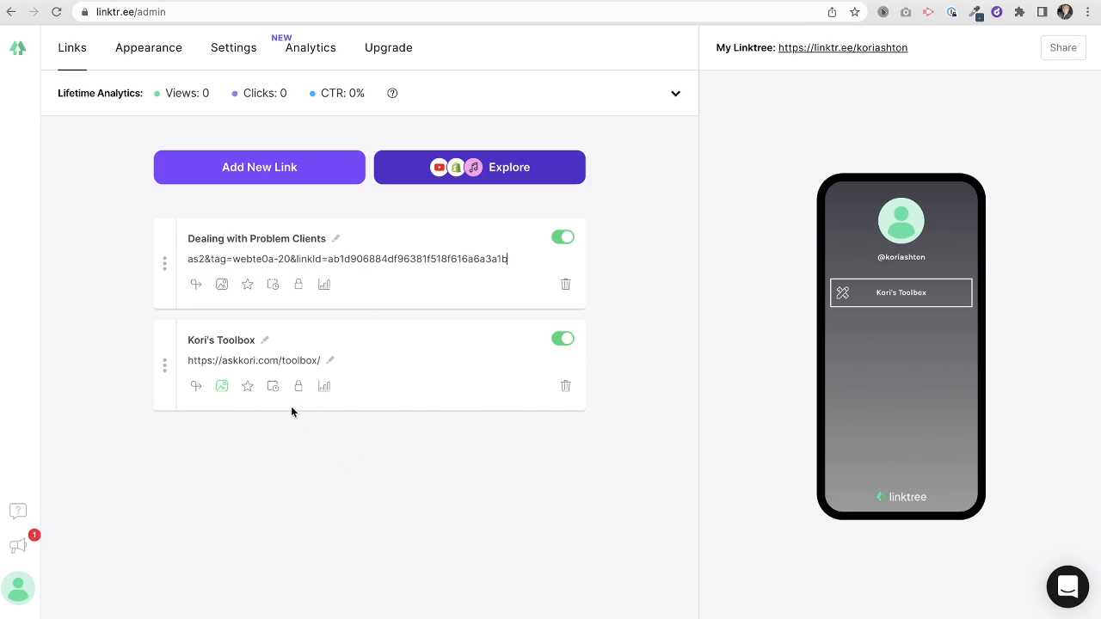
left_click(415, 452)
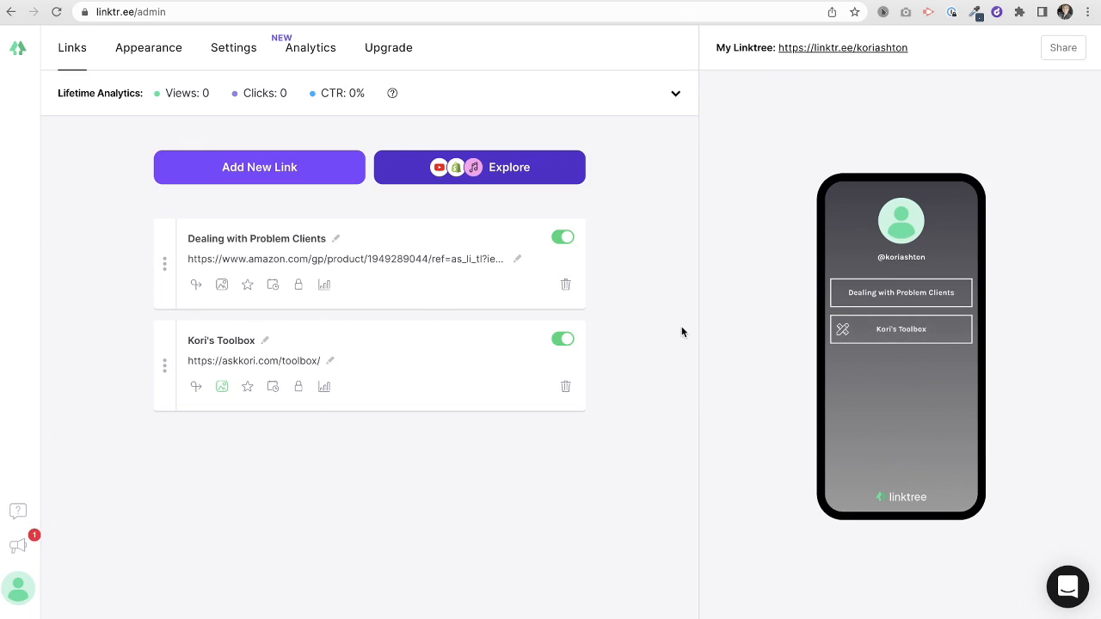
- Give the link a Tabler 'book' icon thumbnail and drag it below Kori's Toolbox
left_click(222, 284)
left_click(356, 384)
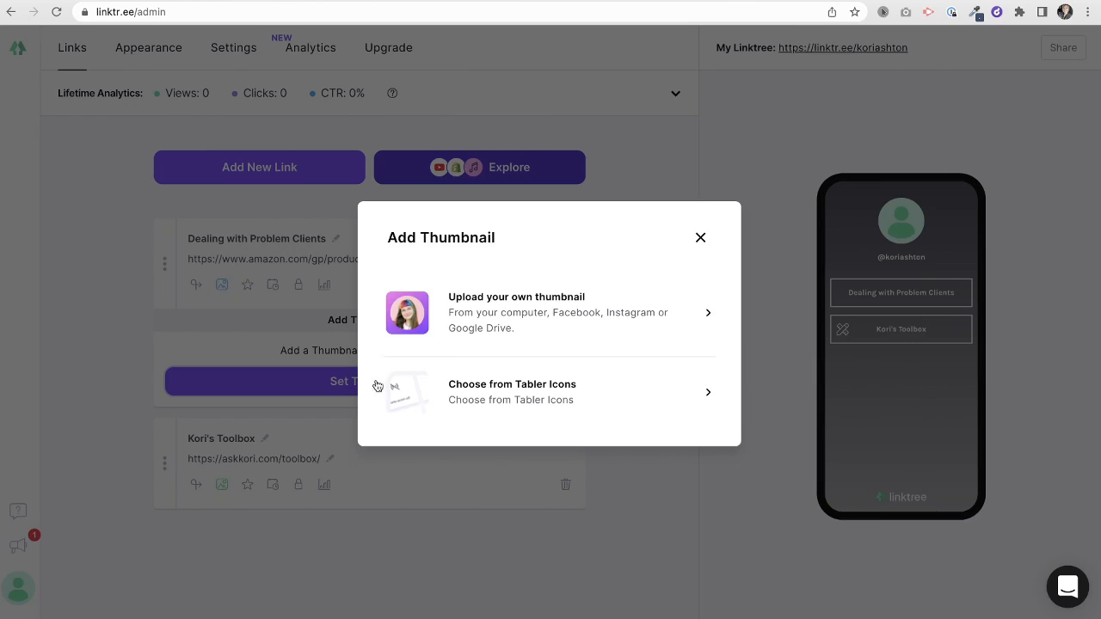
left_click(498, 401)
left_click(422, 234)
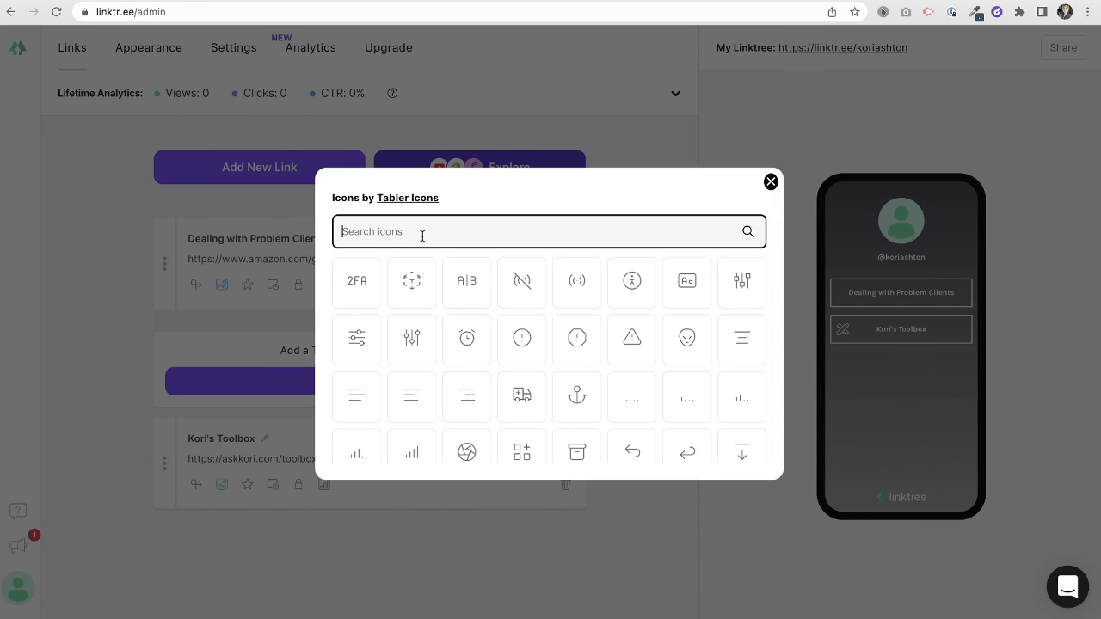
type("book")
left_click(361, 284)
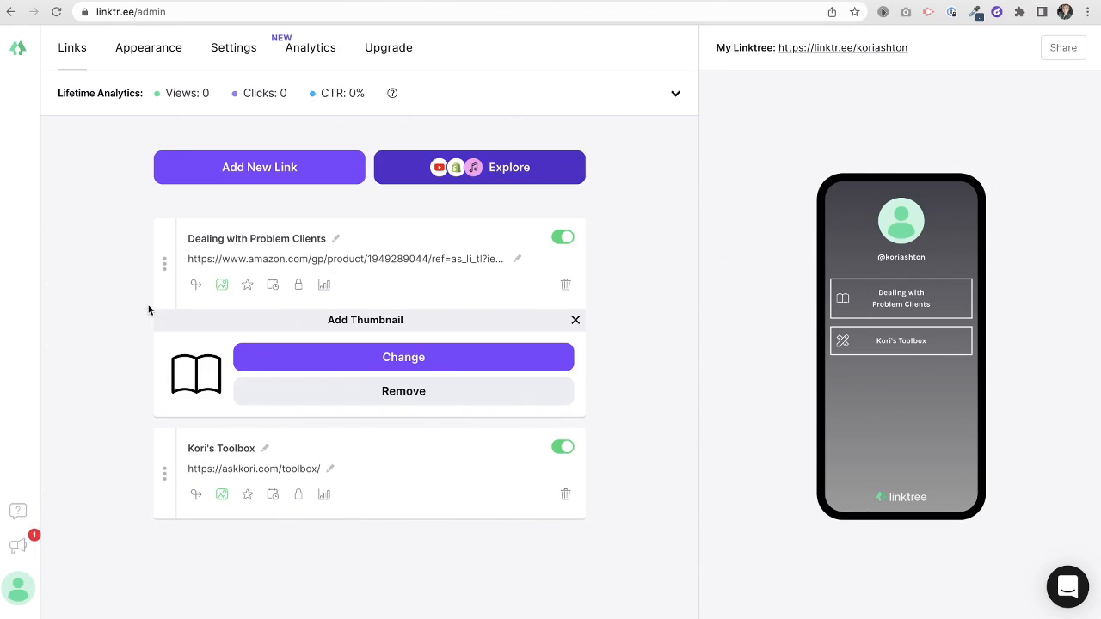
left_click_drag(166, 259, 155, 423)
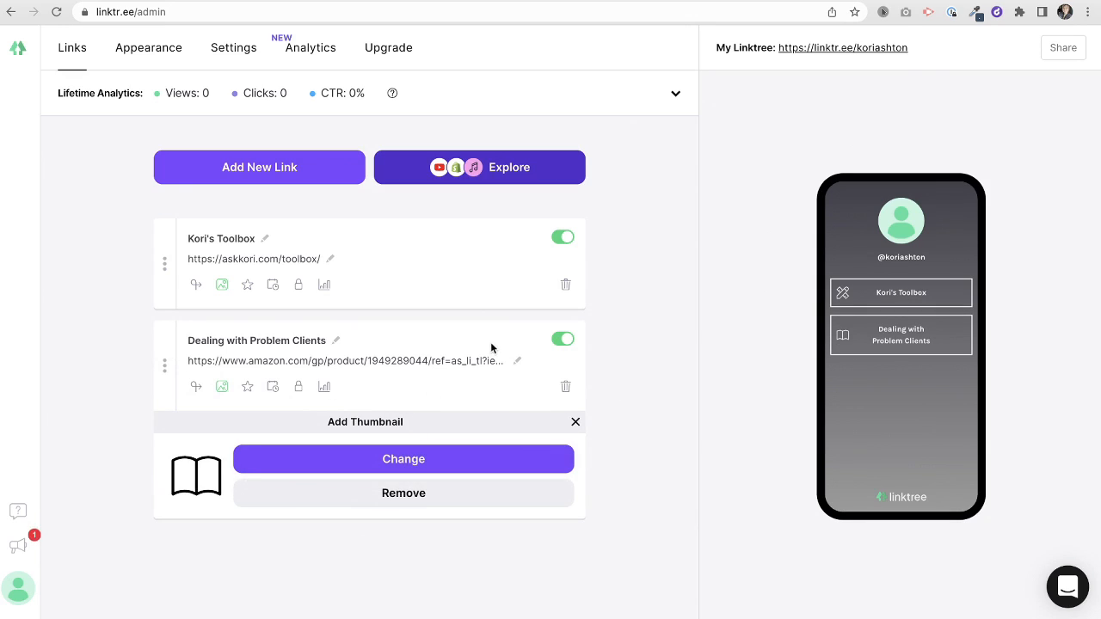
- Hide the Dealing with Problem Clients link, add a YouTube block, and copy the video's short share URL
left_click(564, 342)
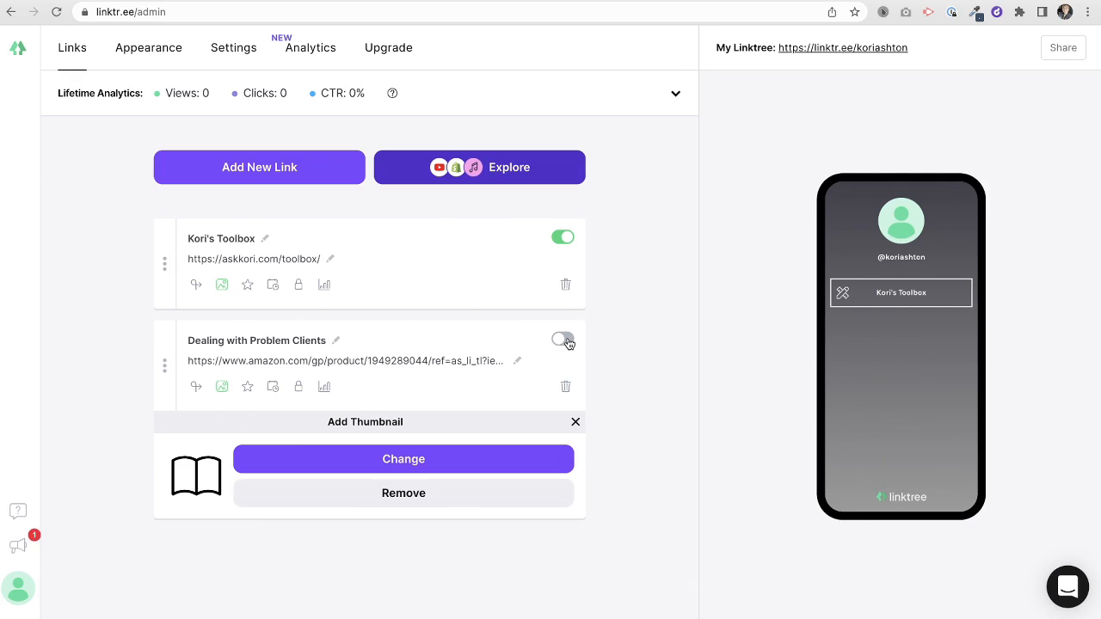
left_click(575, 421)
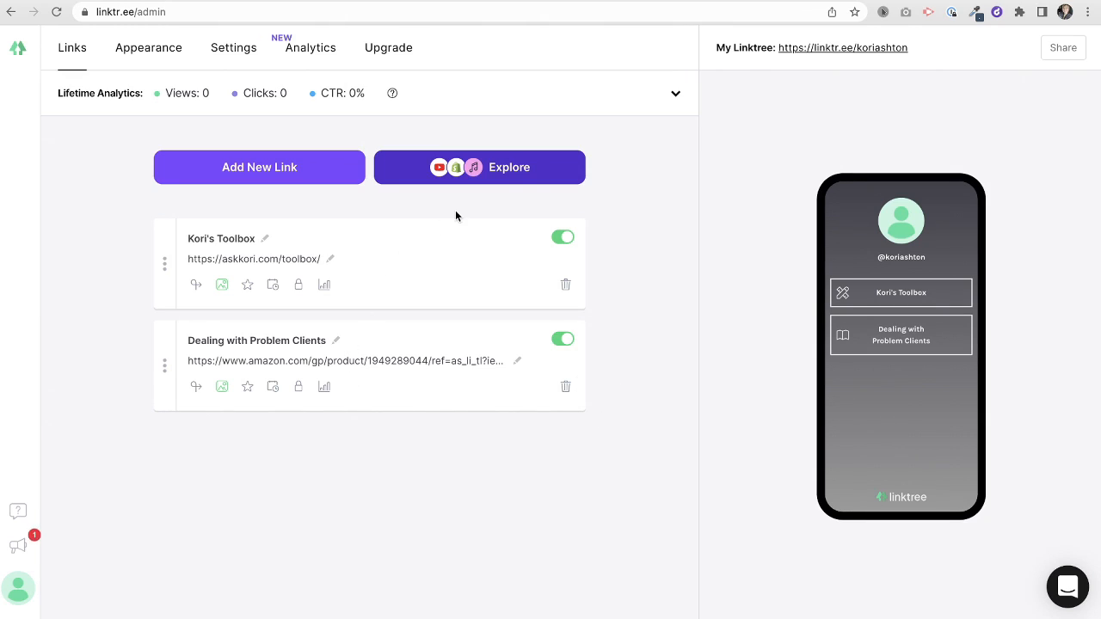
left_click(430, 176)
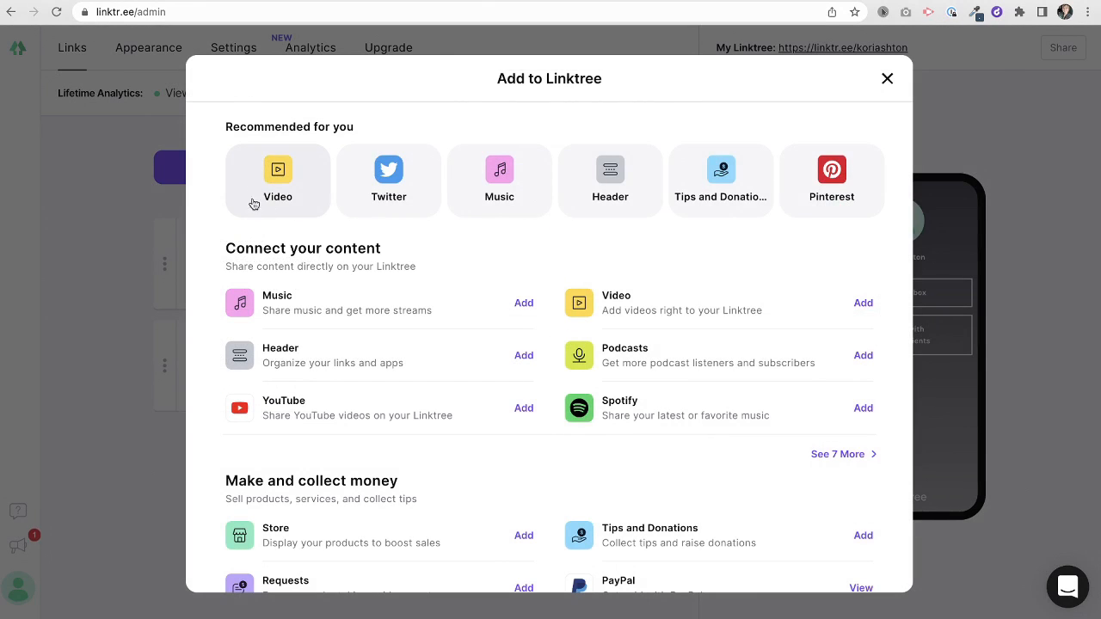
left_click(412, 421)
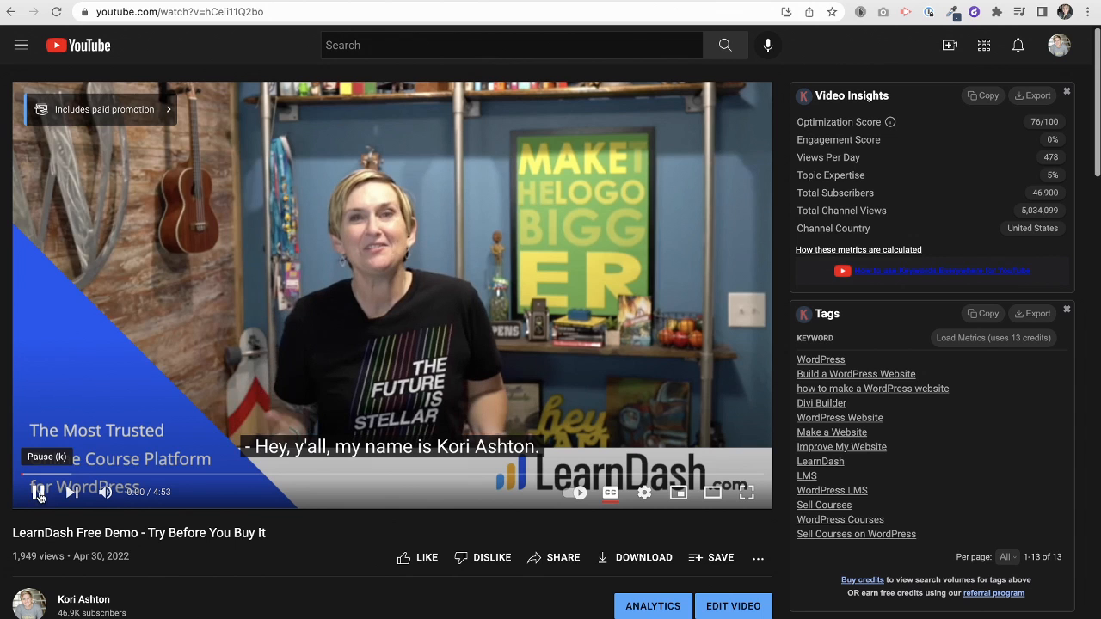
left_click(557, 559)
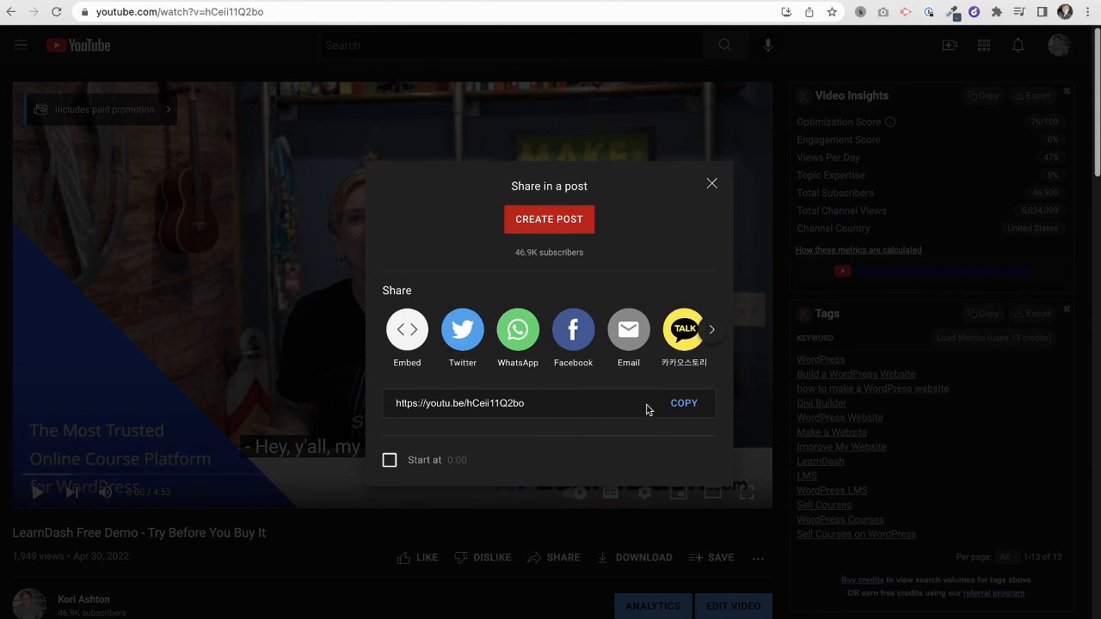
left_click(687, 405)
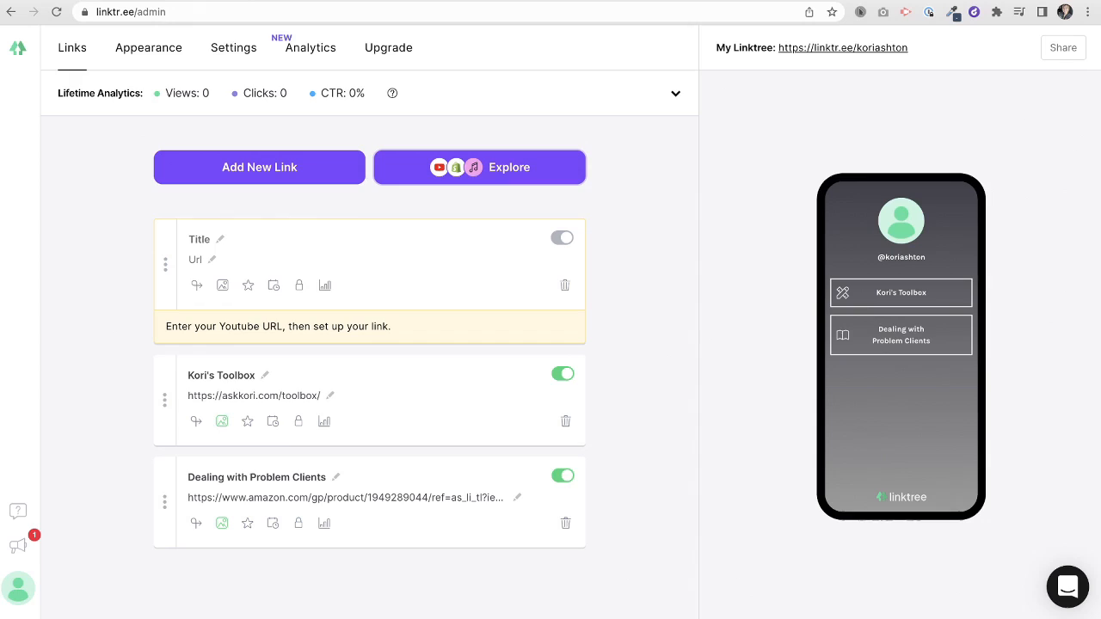
left_click(220, 239)
type("Kori")
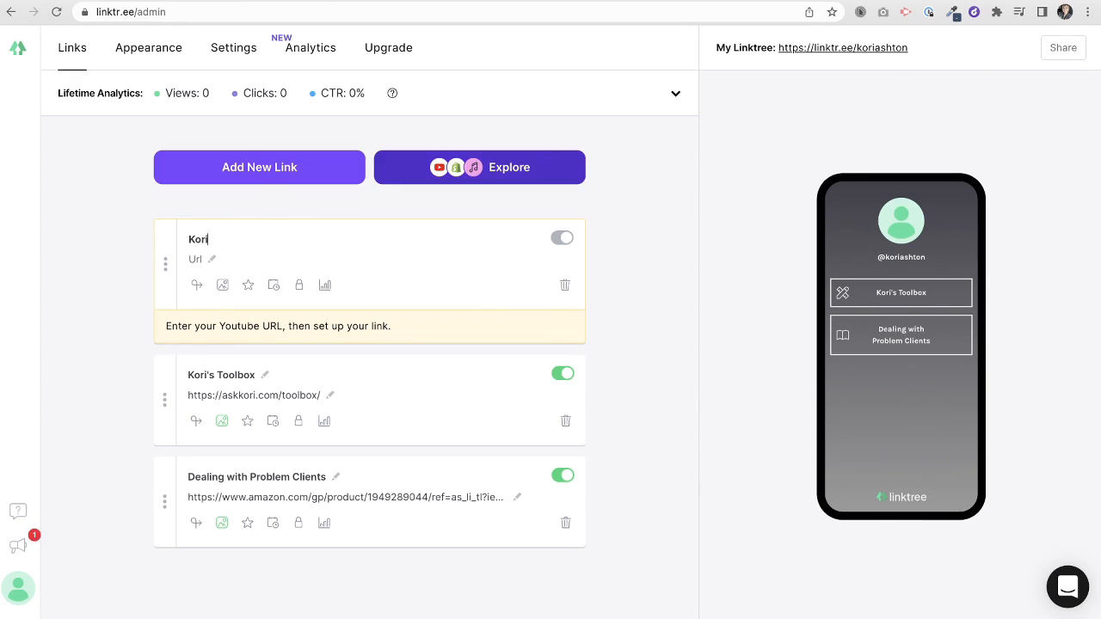
type("'s Latest ")
type("You")
type("Tuve ")
type("be Video")
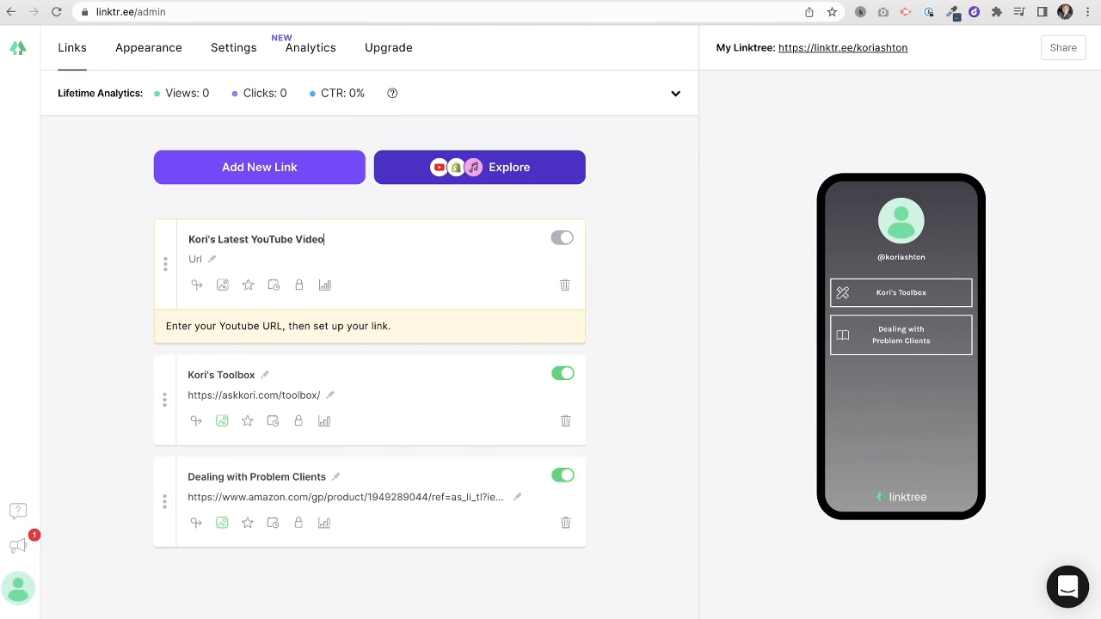
left_click(213, 261)
key("ctrl+v")
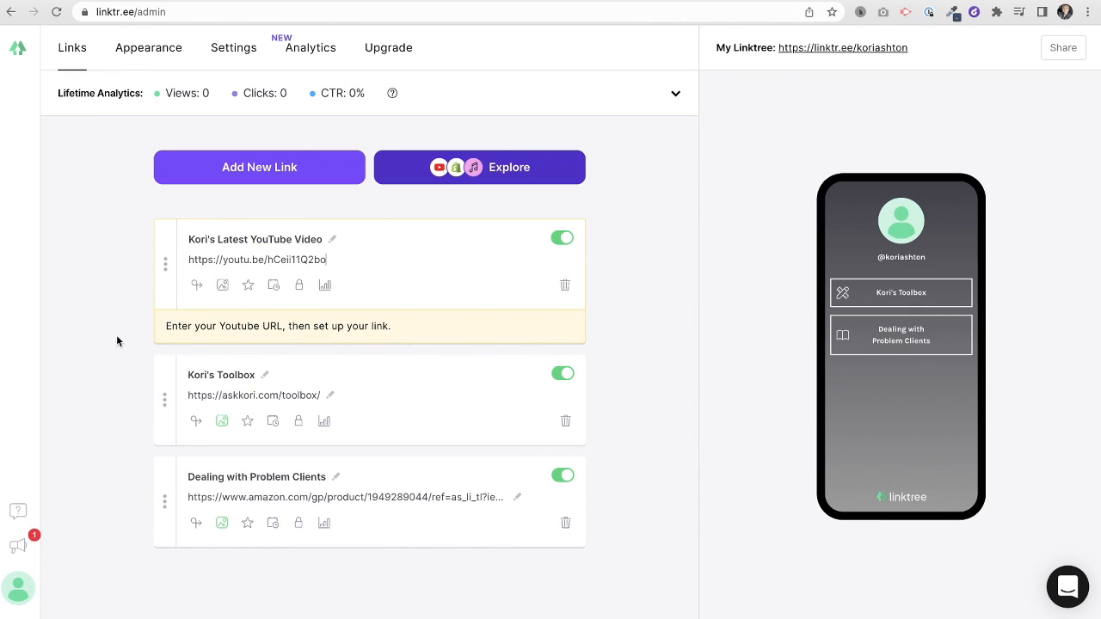
- Turn off autoplay and muting in the link's video options
left_click(222, 284)
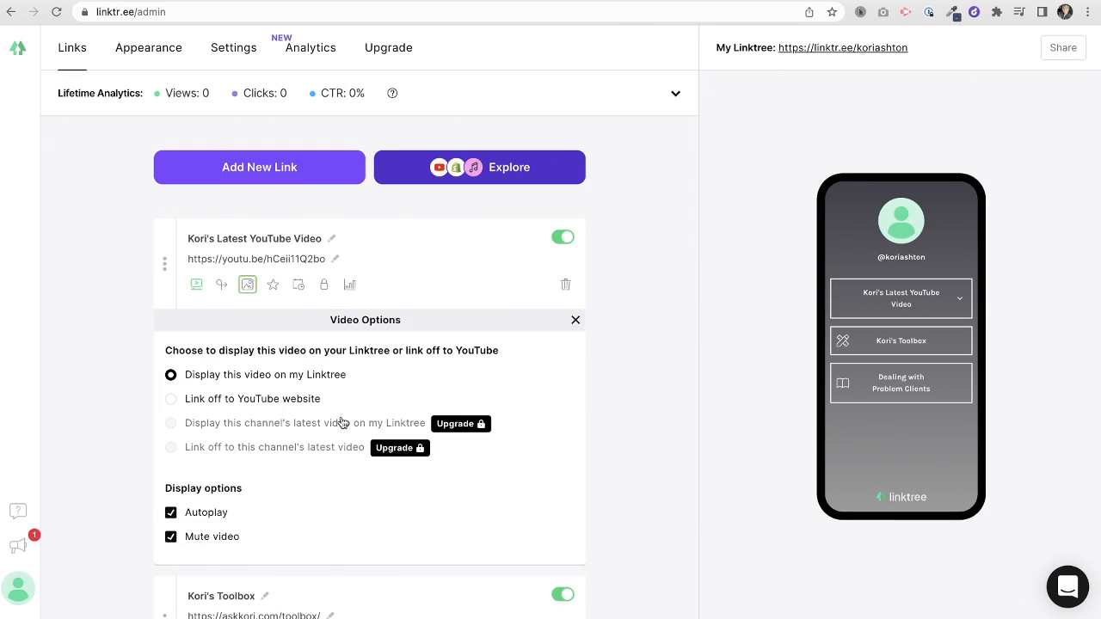
scroll(342, 423, "down", 1)
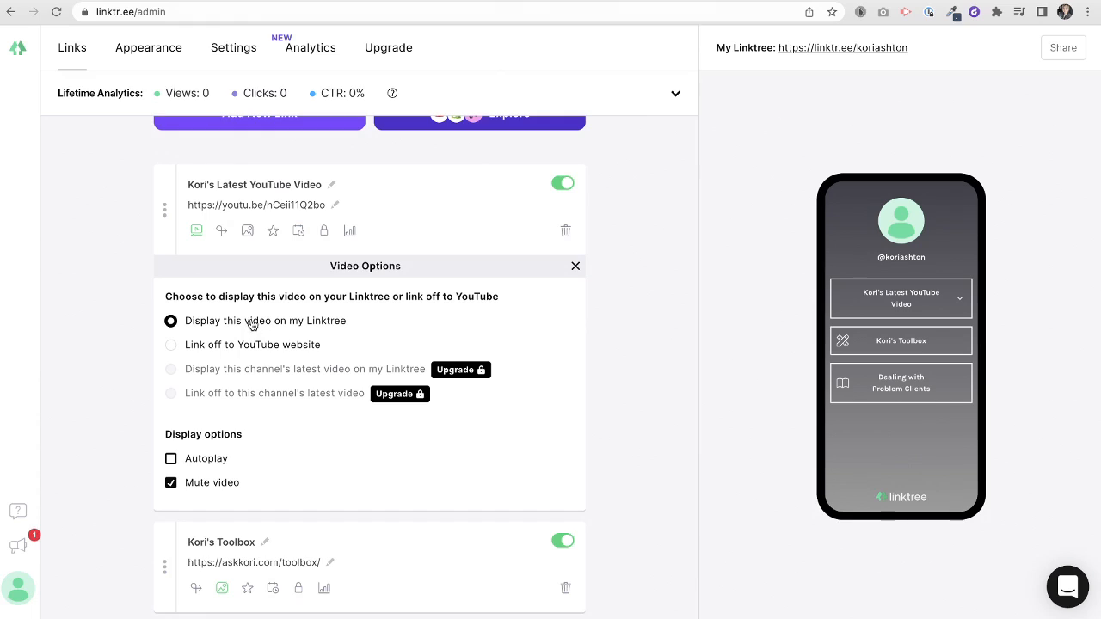
left_click(171, 483)
- Set the video link's thumbnail to the Tabler Icons 'play' icon and close the thumbnail panel
left_click(247, 231)
left_click(352, 326)
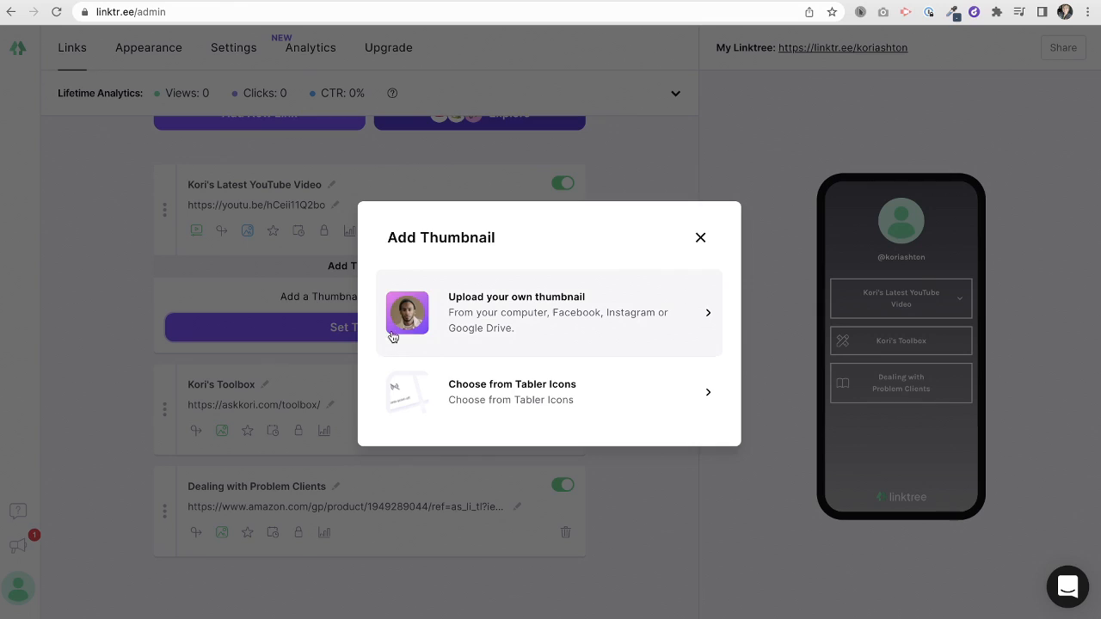
left_click(456, 379)
left_click(394, 240)
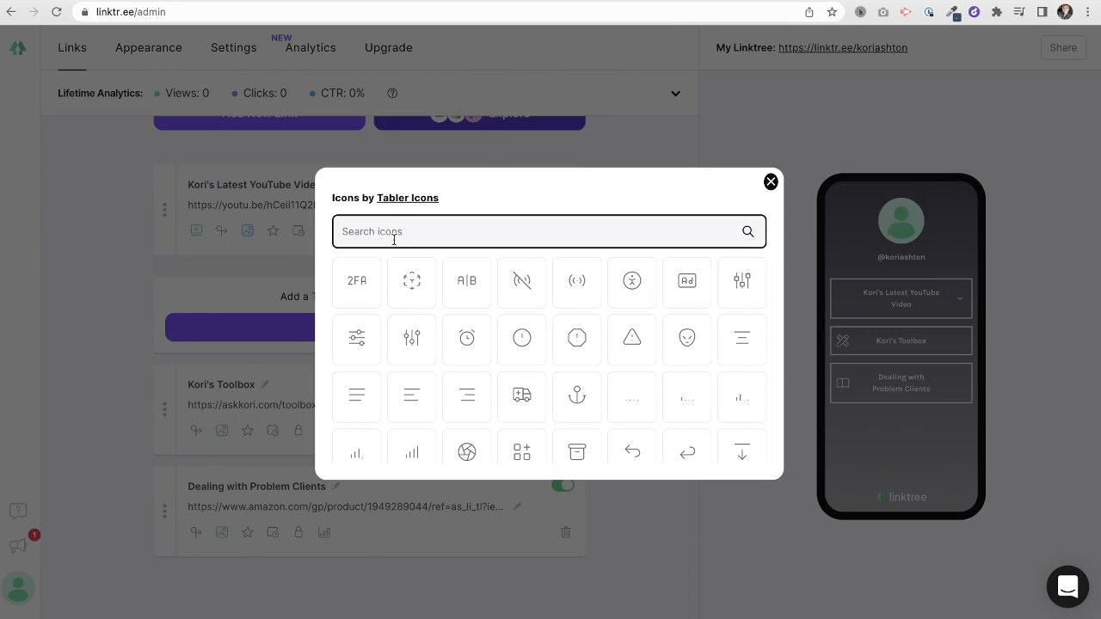
type("play")
left_click(744, 282)
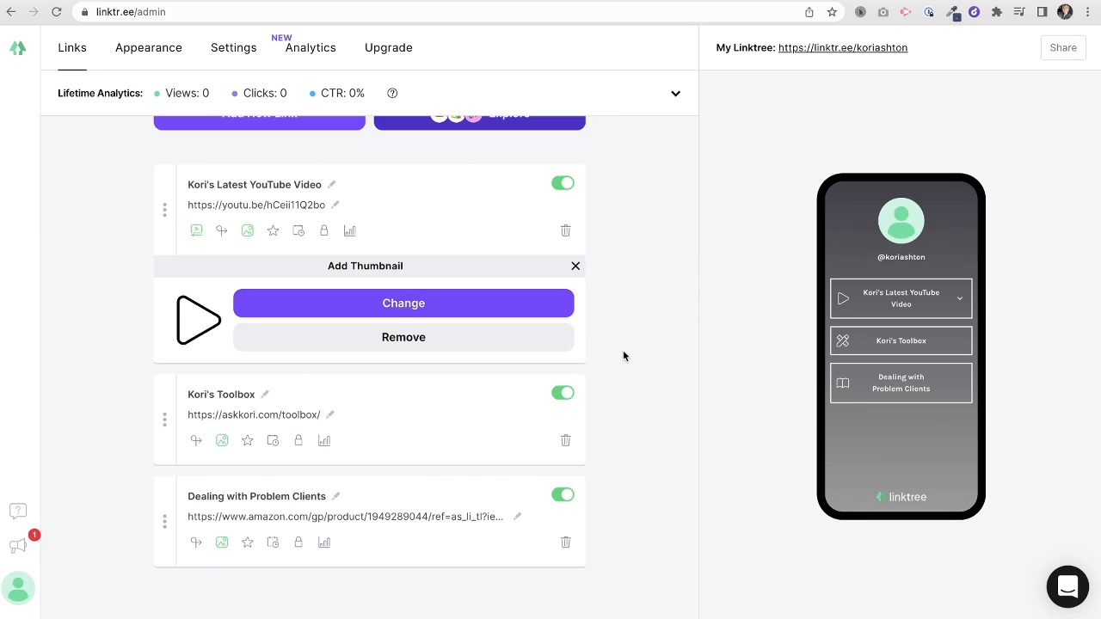
left_click(576, 265)
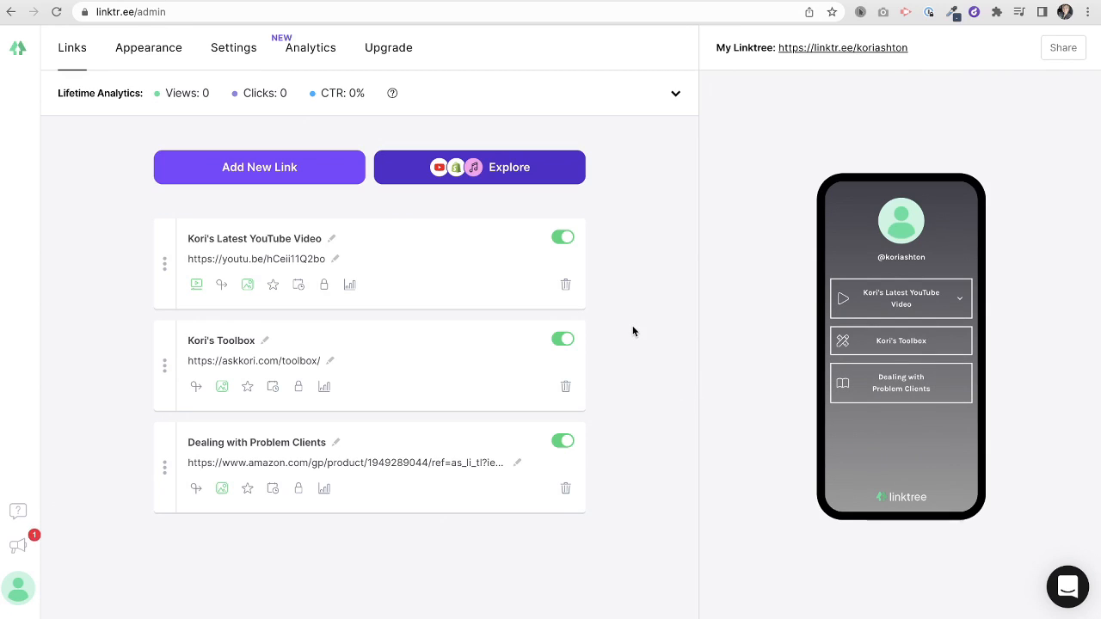
- Add a Header block at the top of the links reading 'Ask Kori Your WordPress Questions'
left_click(447, 179)
scroll(396, 373, "down", 5)
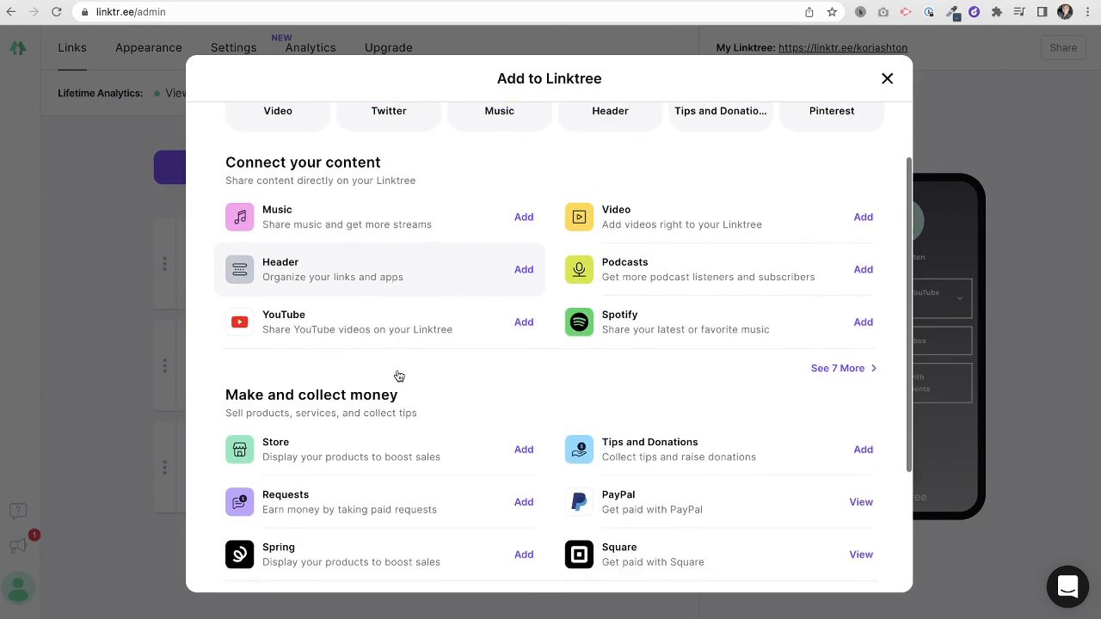
scroll(396, 460, "up", 5)
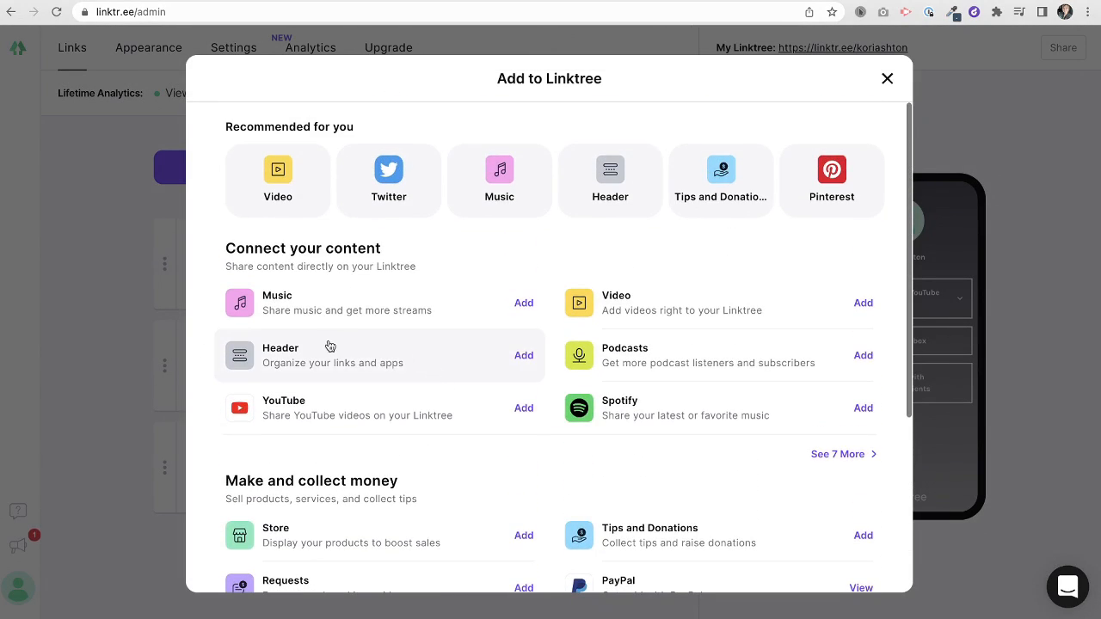
left_click(412, 359)
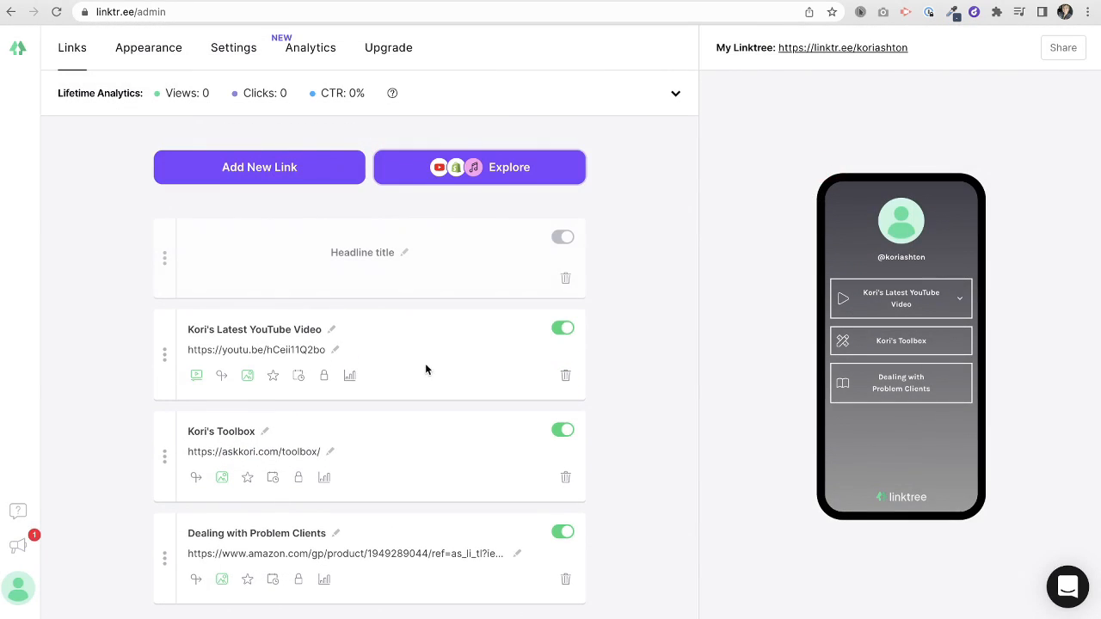
left_click(402, 256)
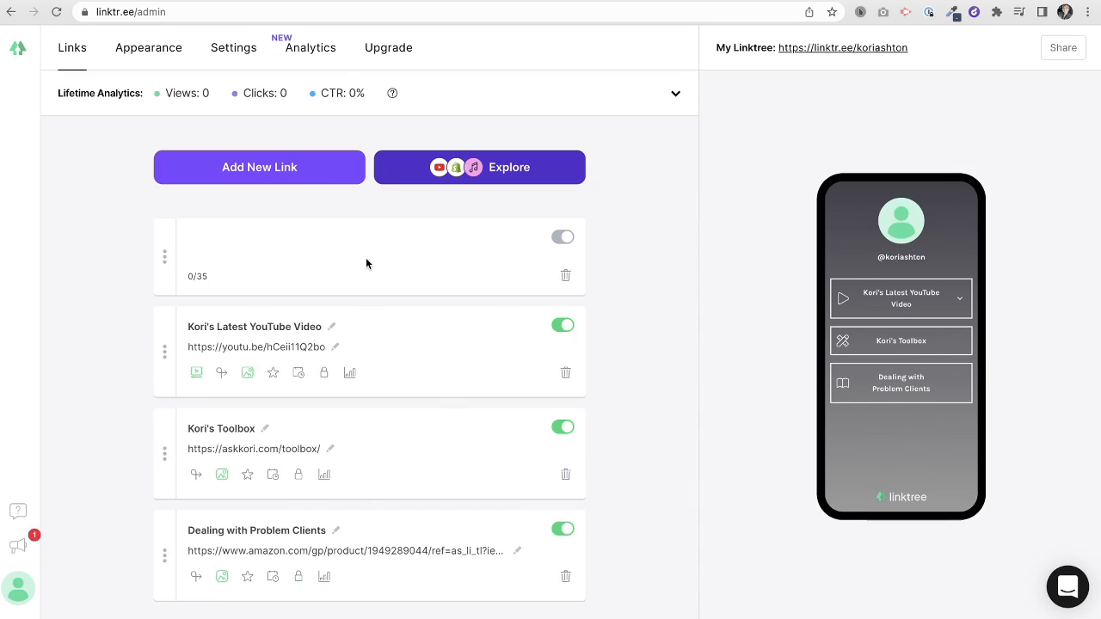
type("h ")
type("Kori Your ")
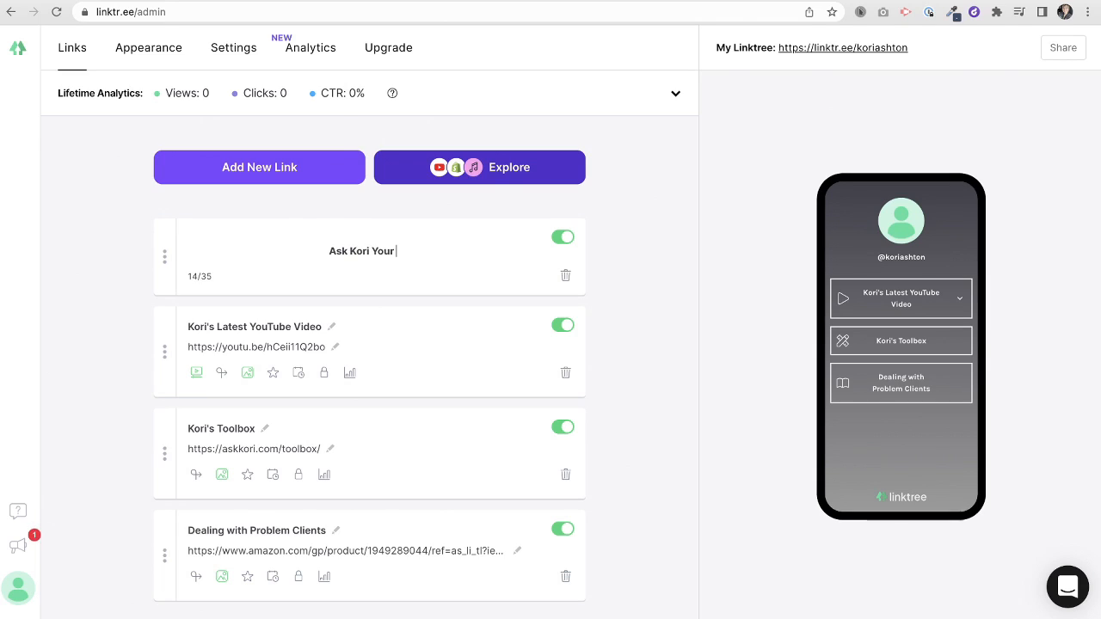
type("WordPress ")
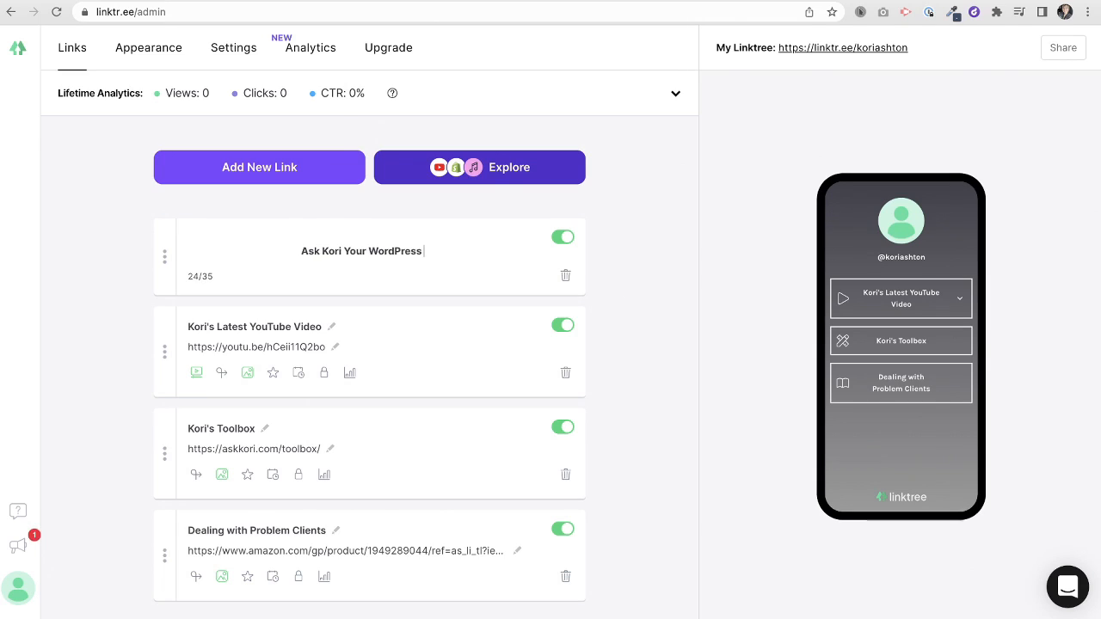
type("Questions")
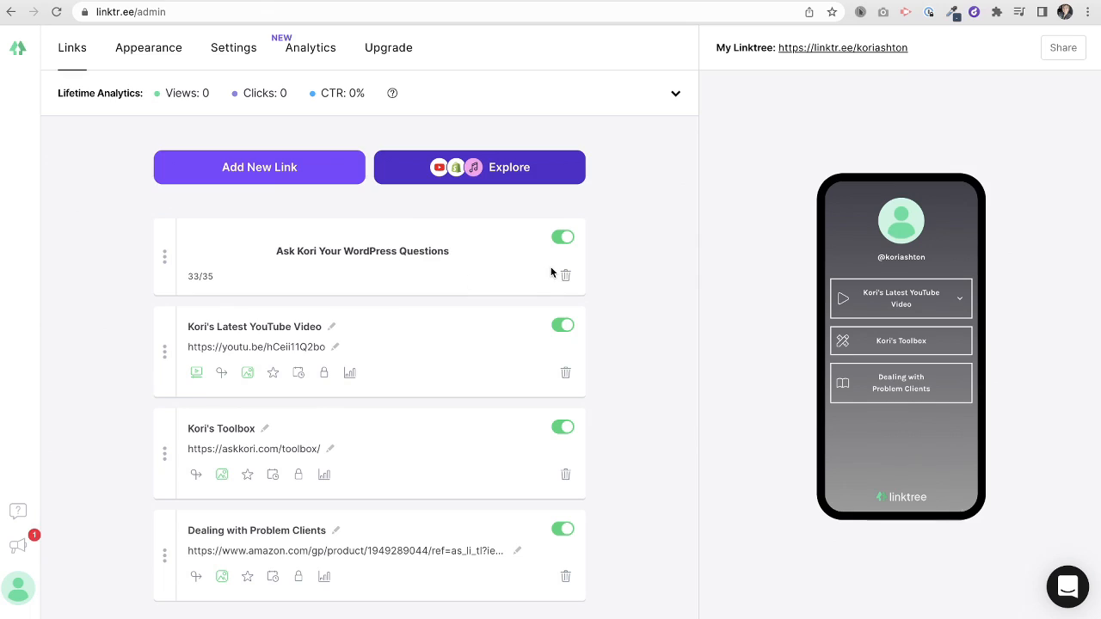
left_click(617, 285)
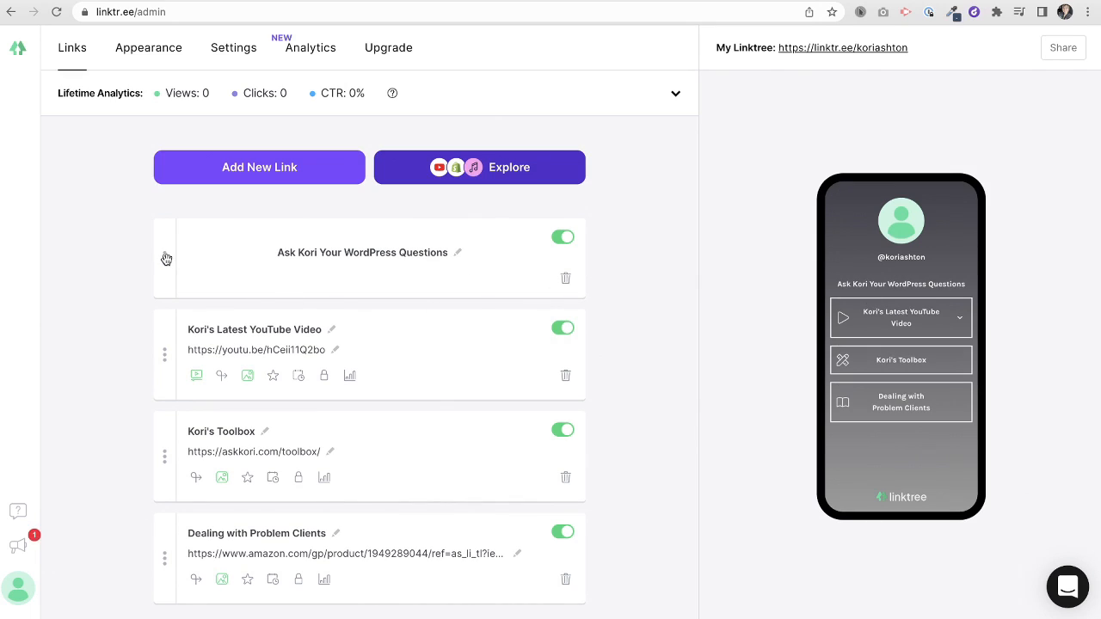
- Try the header below the YouTube link, move it back to the top, then go to Appearance
left_click_drag(166, 297, 214, 367)
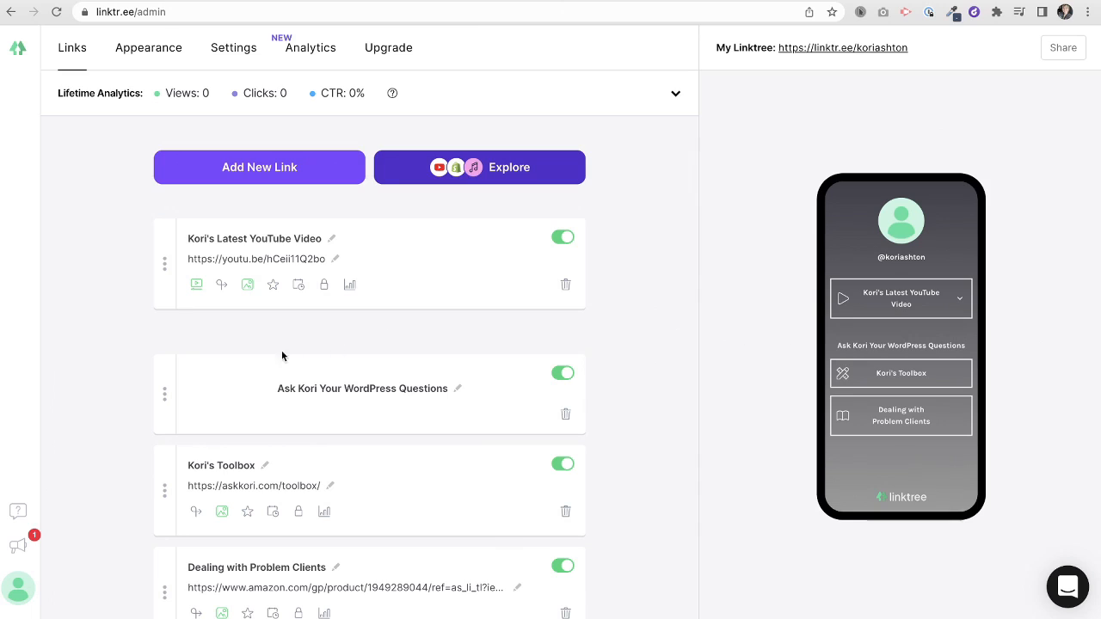
left_click_drag(163, 390, 166, 258)
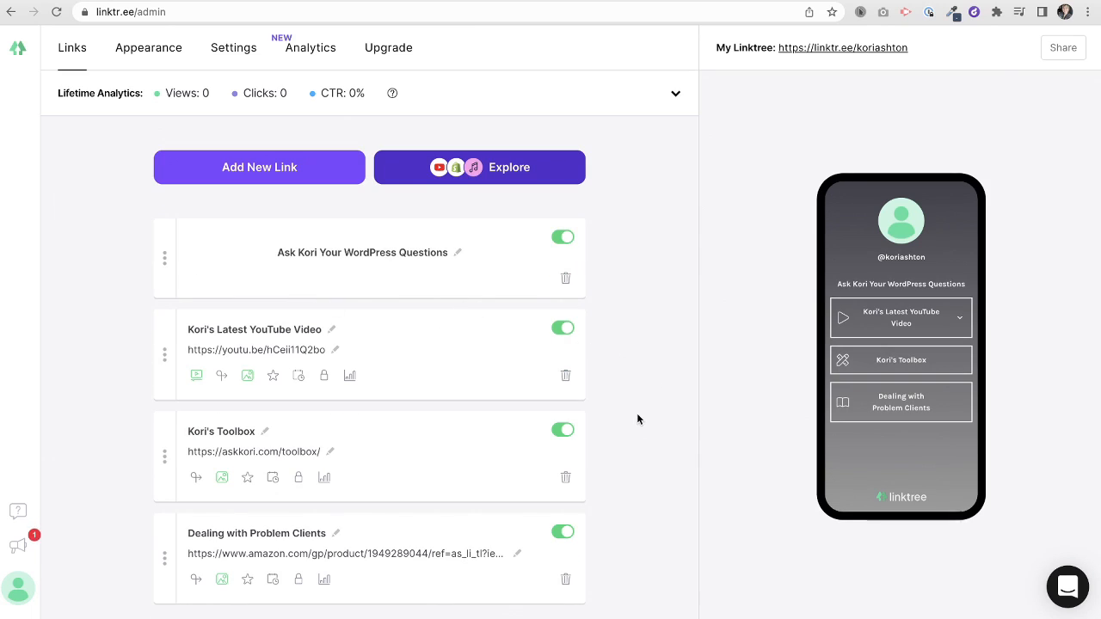
scroll(637, 424, "down", 1)
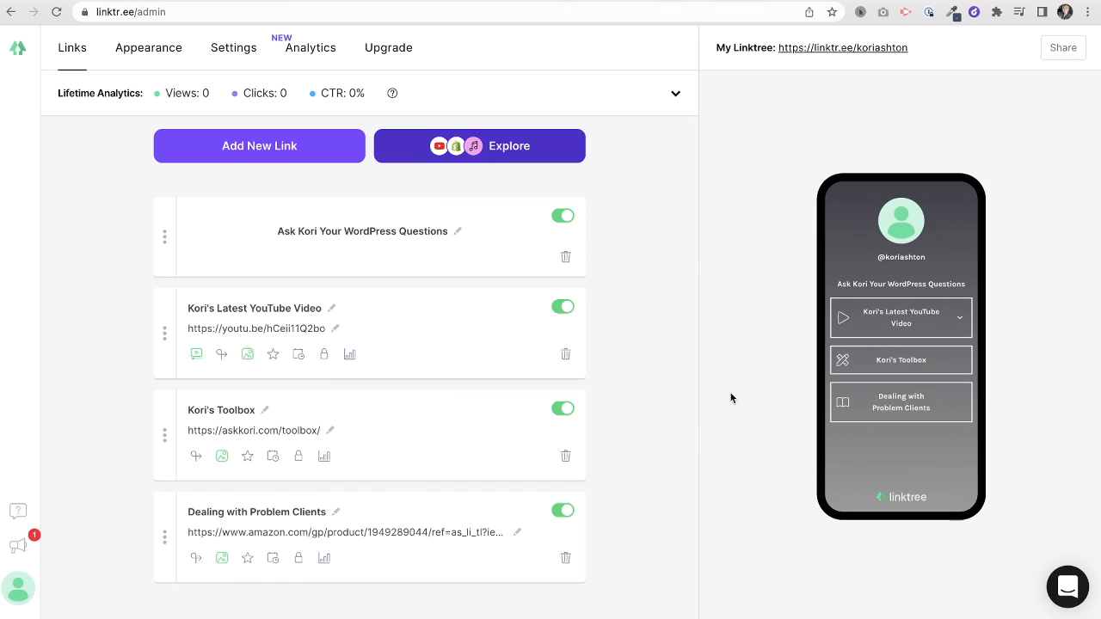
scroll(413, 293, "up", 1)
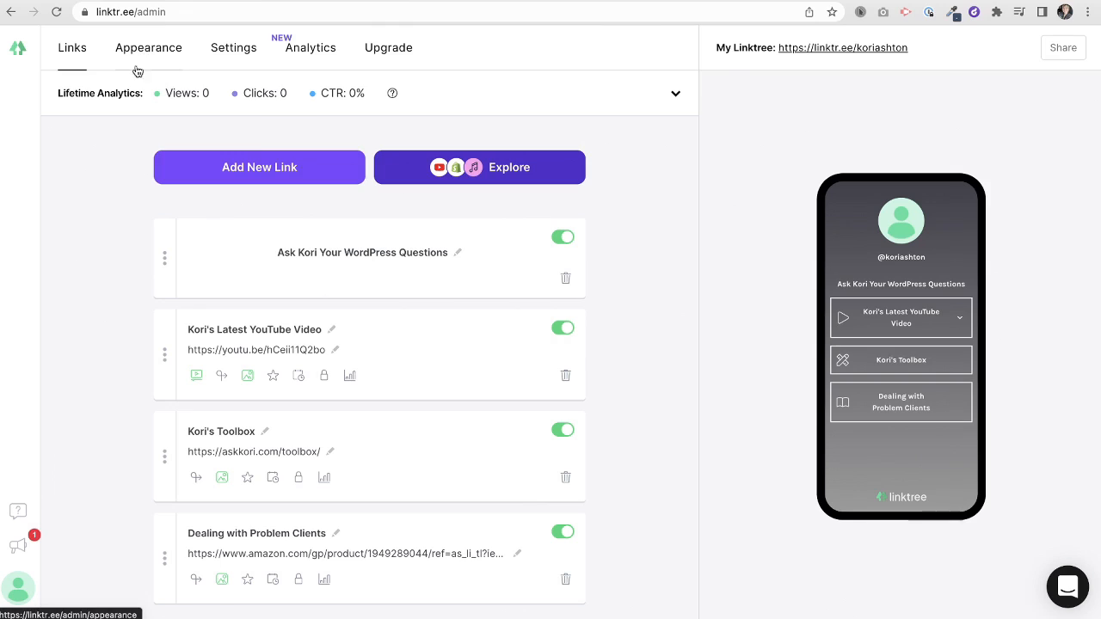
left_click(126, 52)
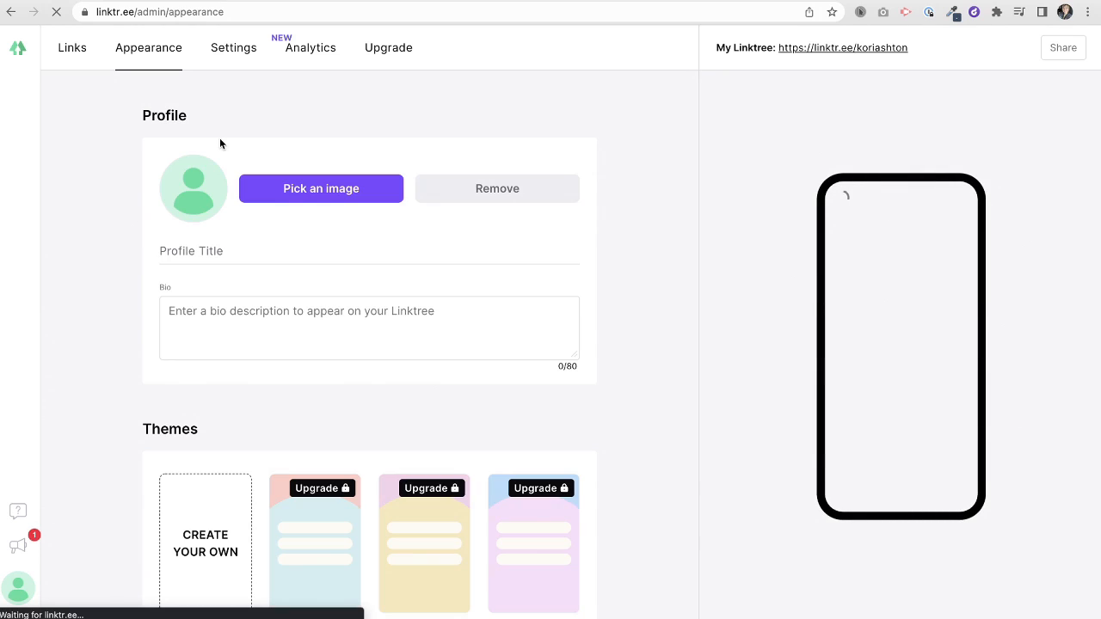
left_click(211, 252)
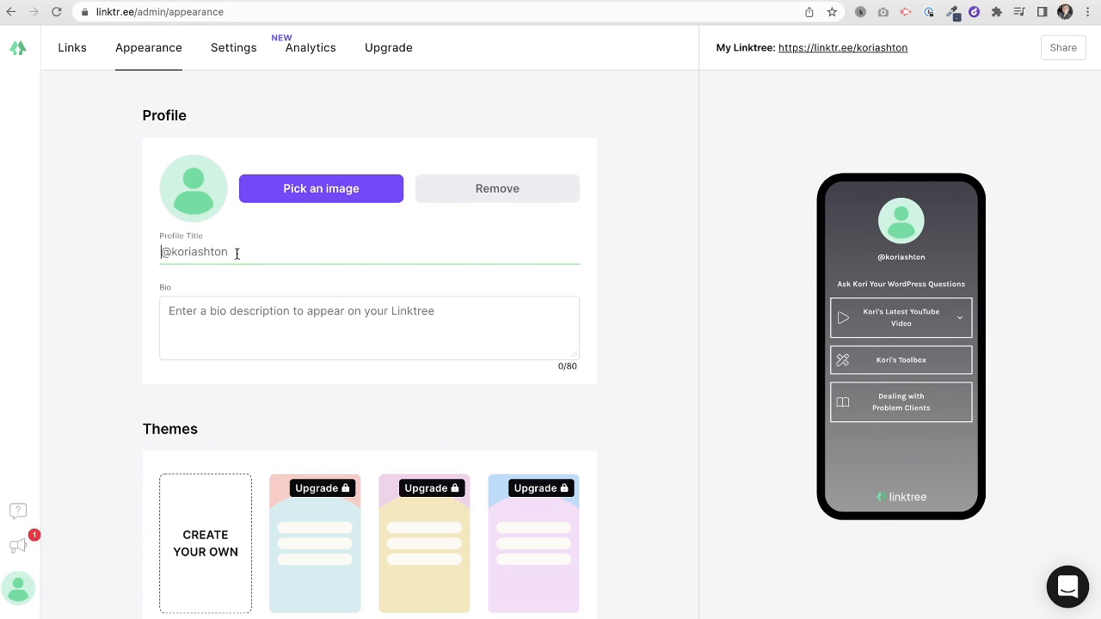
key("super+a")
type("A")
left_click(626, 308)
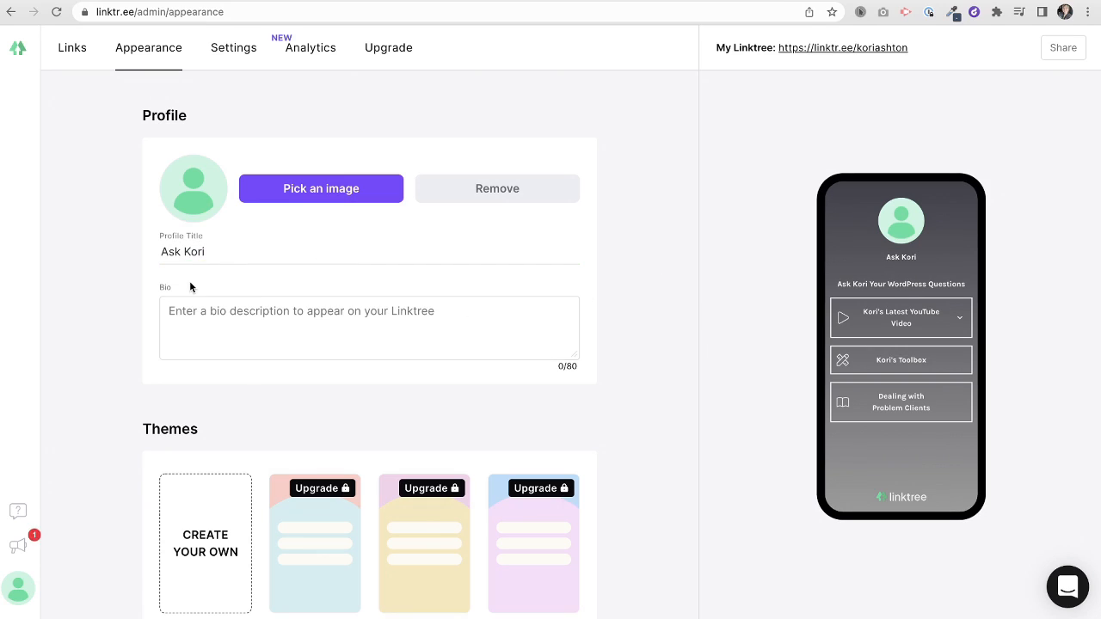
- Paste the bio 'Check back every Wednesday for a new video tutorial' and save it
left_click(247, 314)
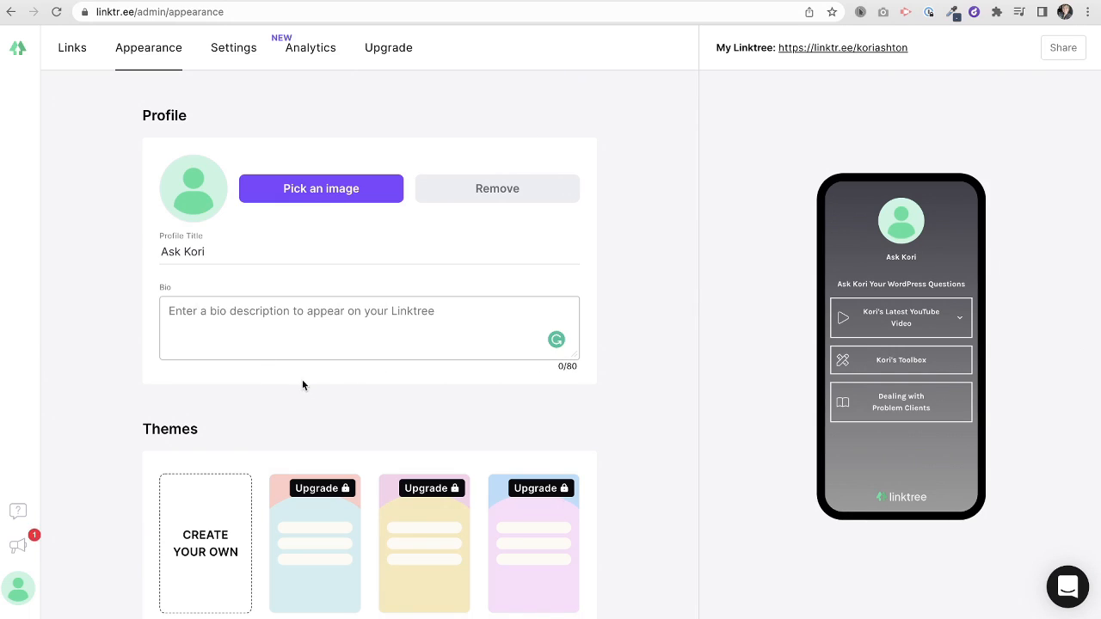
type("Check back every Wednesday for a new video tutorial")
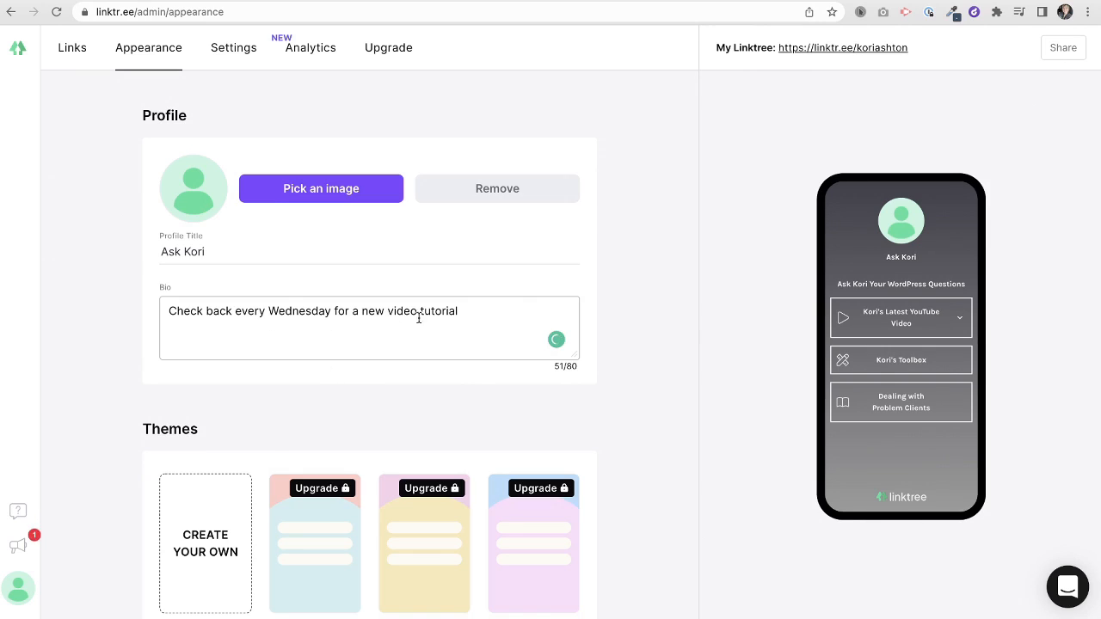
left_click(725, 314)
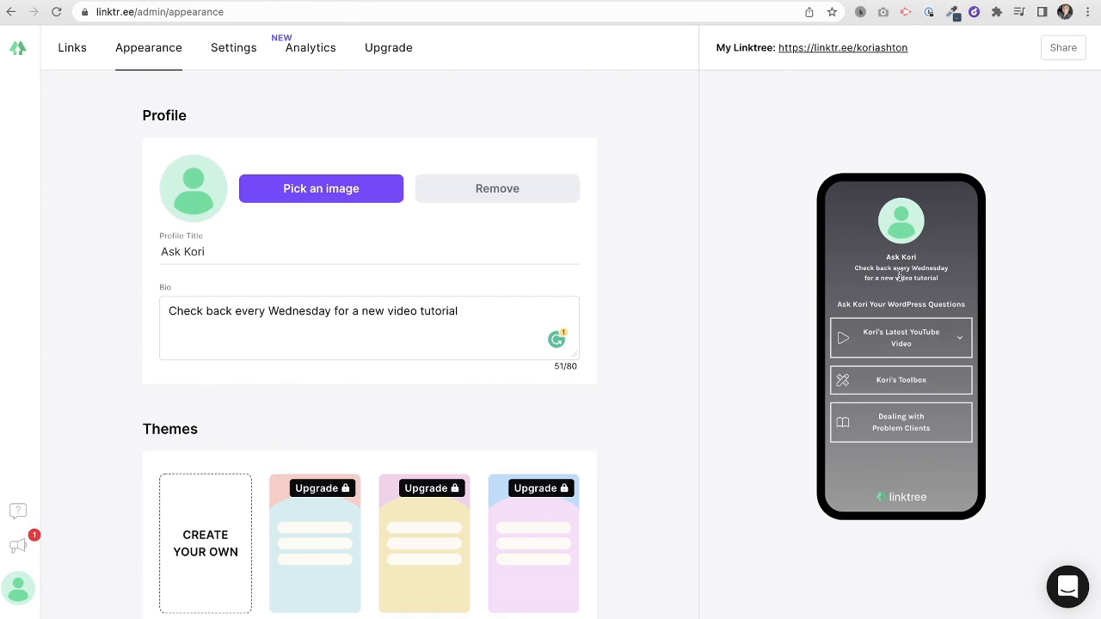
- Preview the Air Grey, Lake White, Lake Black, Mineral Blue, Noir and Spray themes
scroll(203, 406, "down", 3)
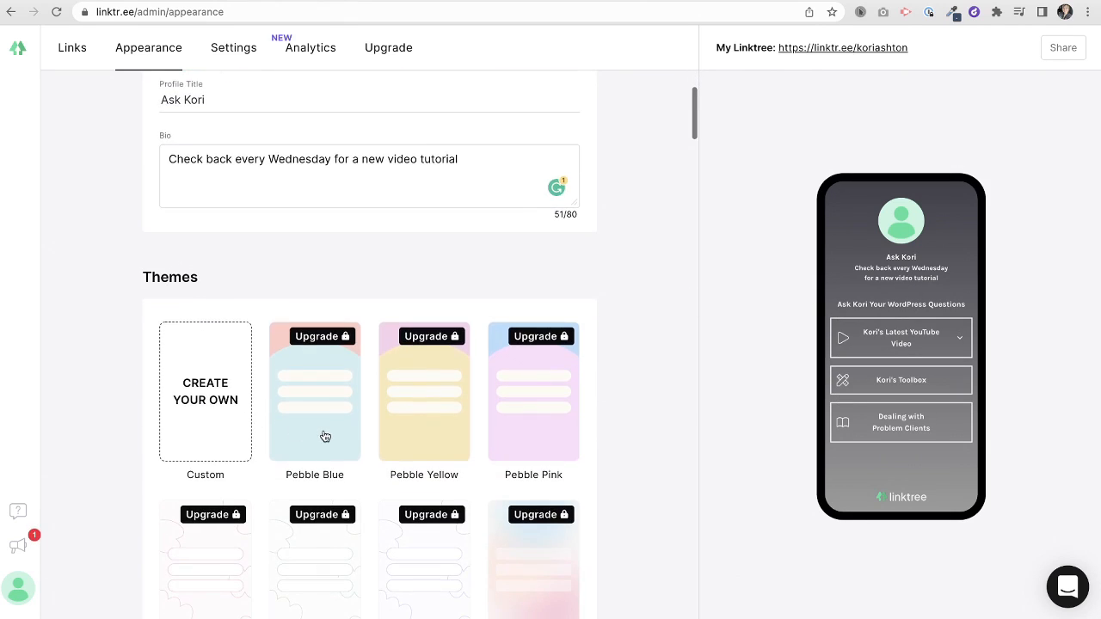
scroll(603, 484, "down", 8)
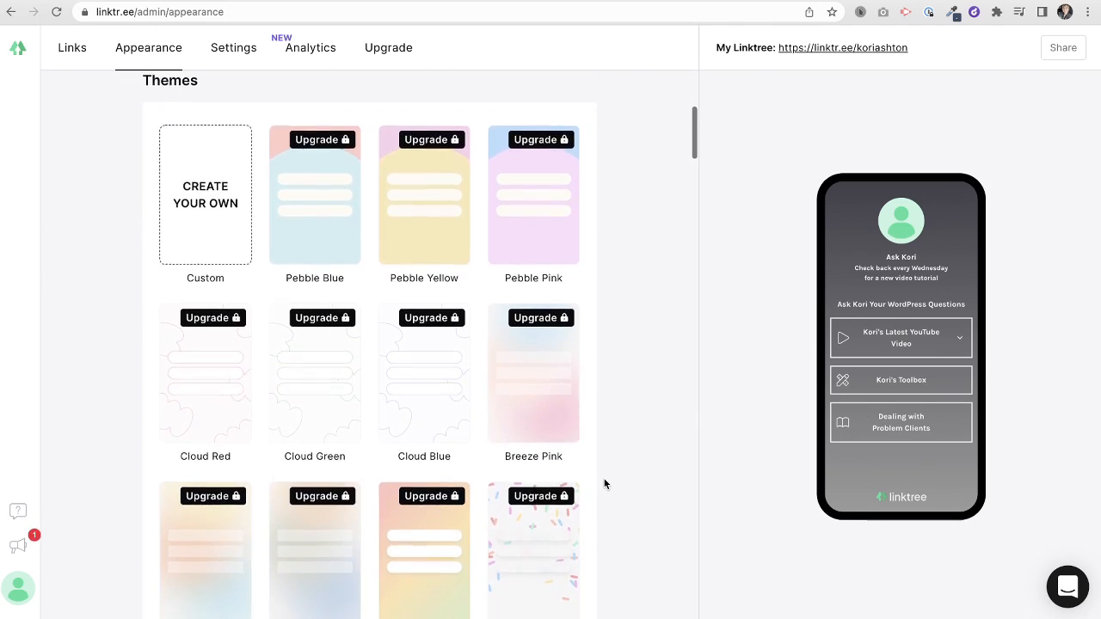
scroll(604, 484, "down", 5)
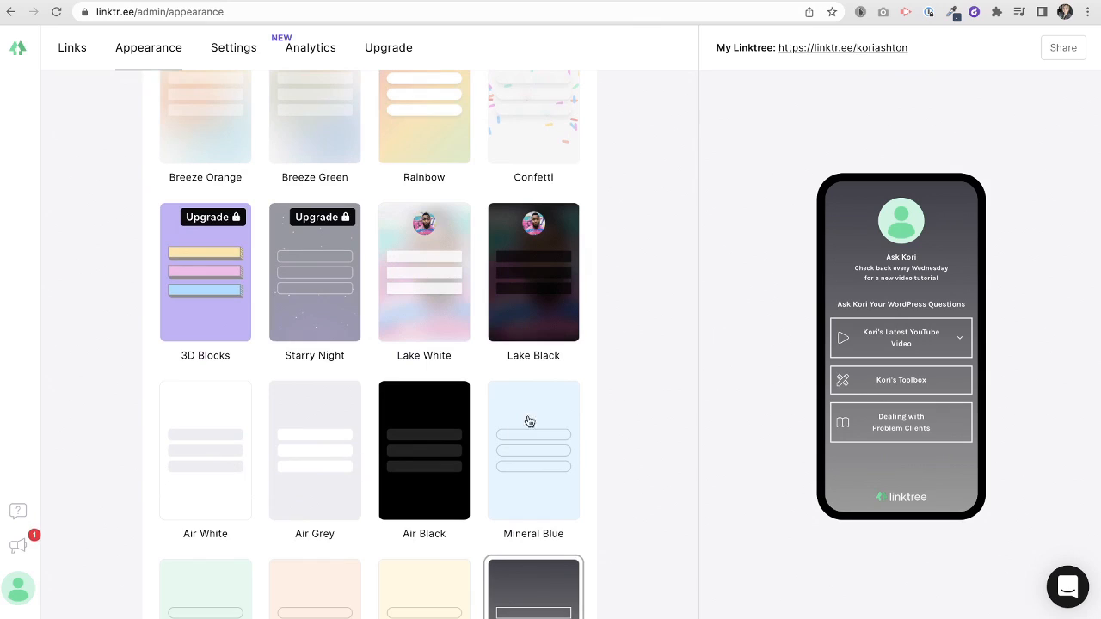
left_click(363, 458)
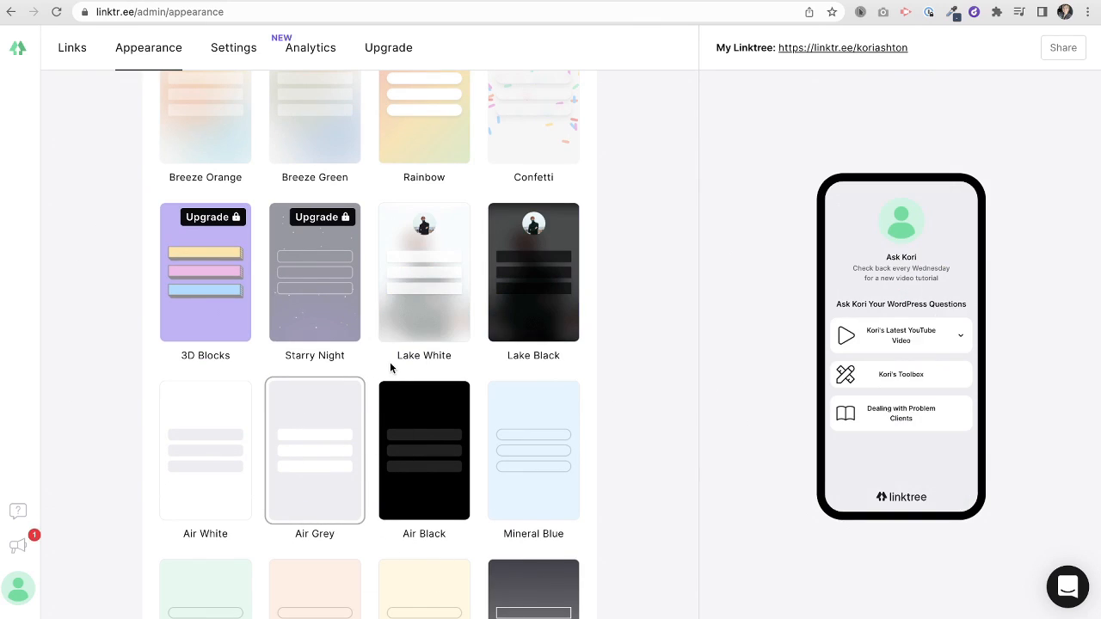
left_click(418, 325)
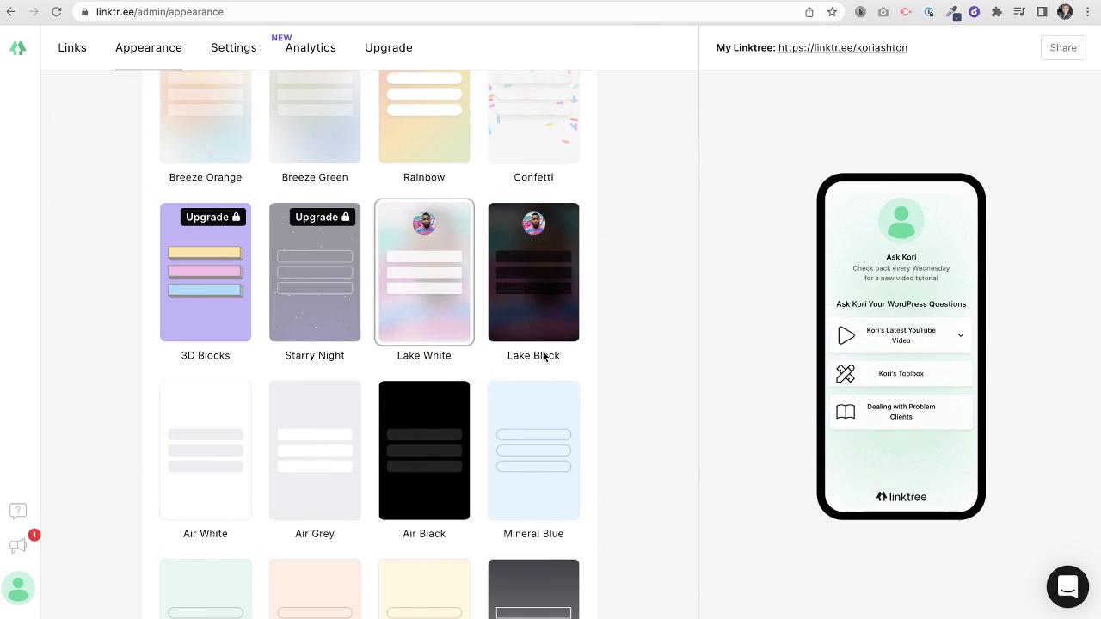
scroll(606, 358, "down", 2)
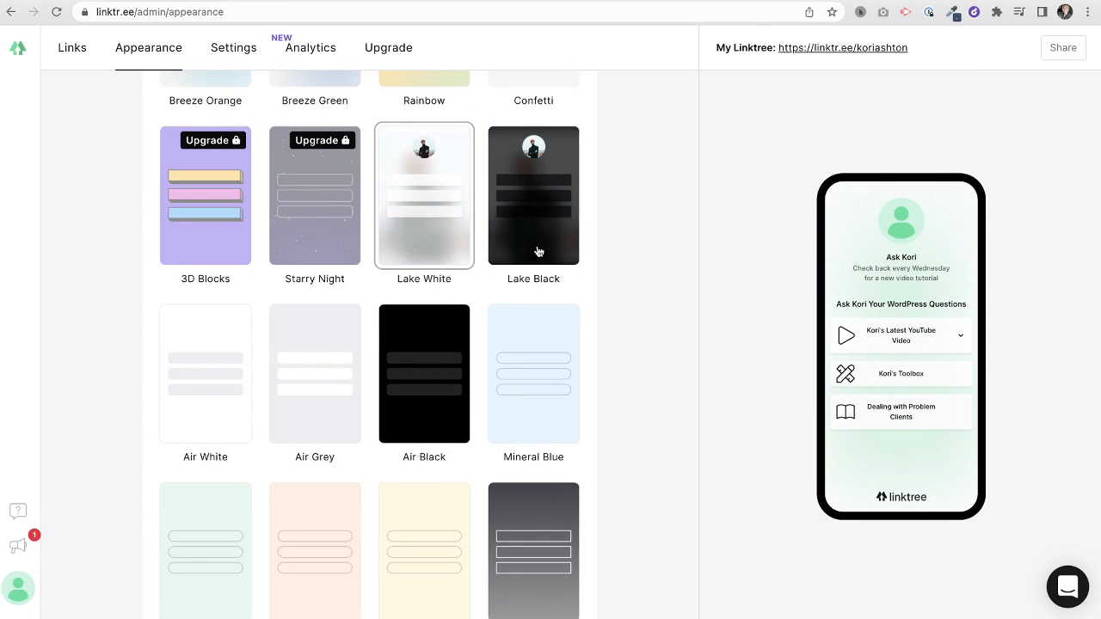
left_click(539, 261)
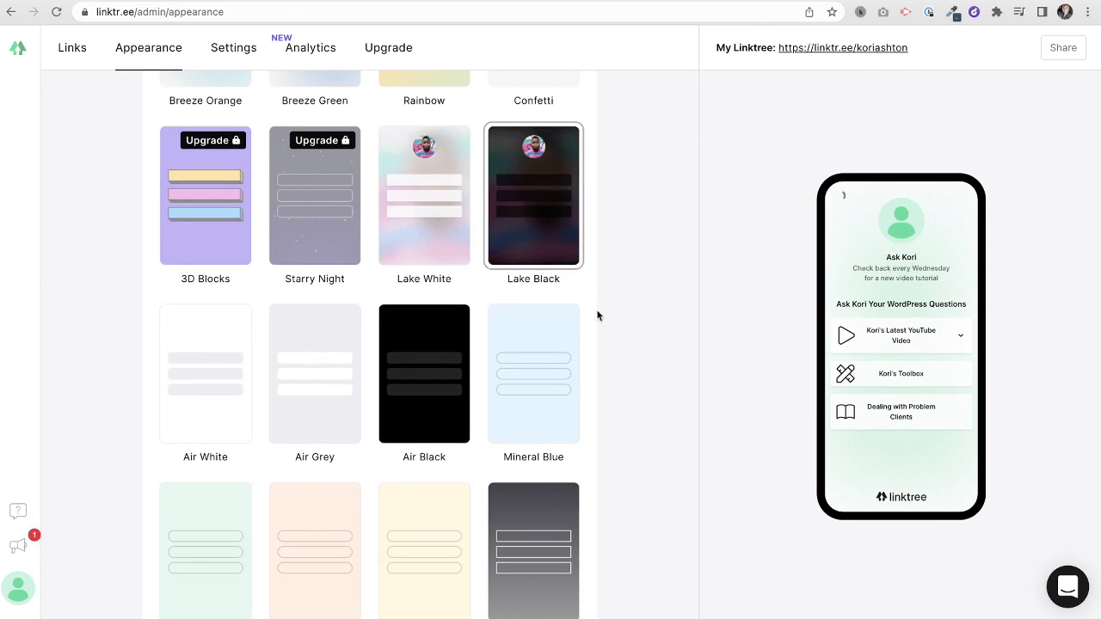
left_click(560, 444)
scroll(604, 454, "down", 4)
scroll(604, 454, "down", 1)
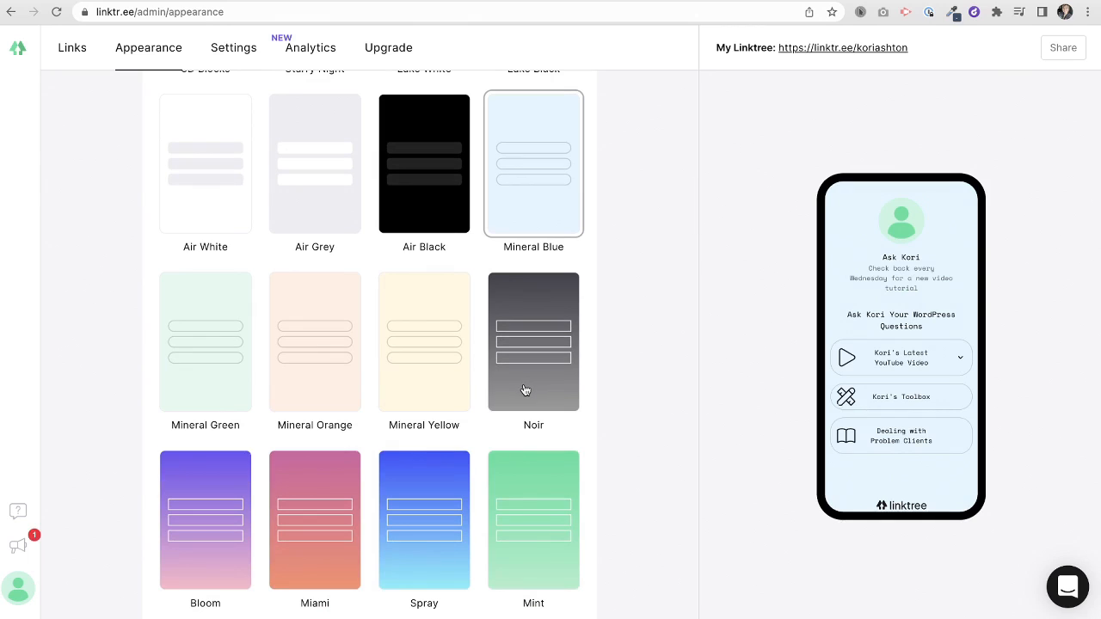
left_click(525, 389)
scroll(475, 442, "down", 4)
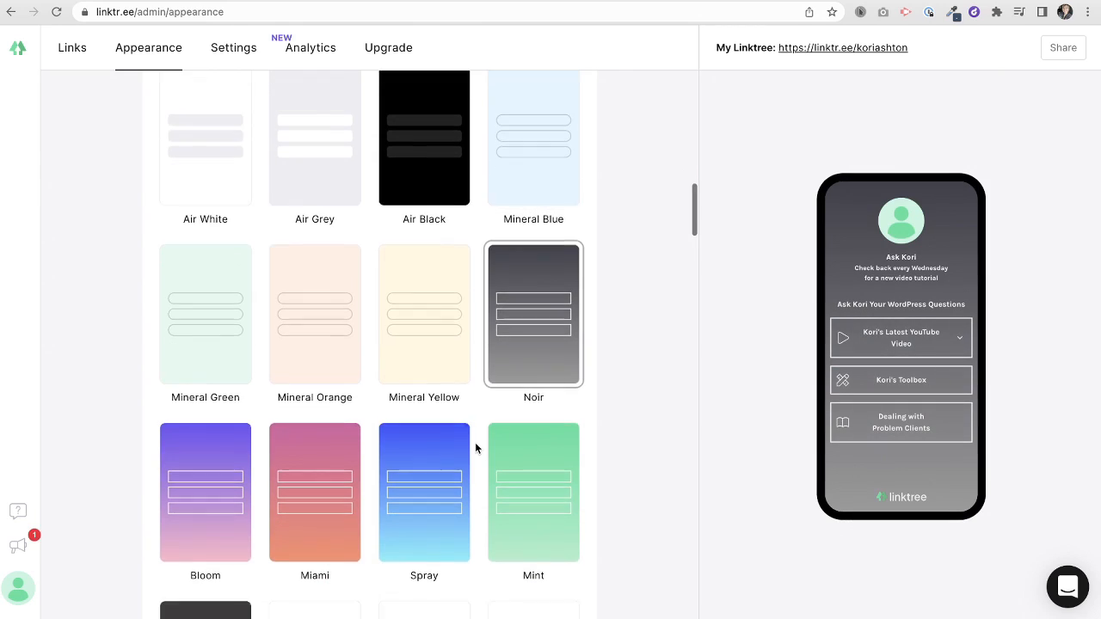
left_click(388, 402)
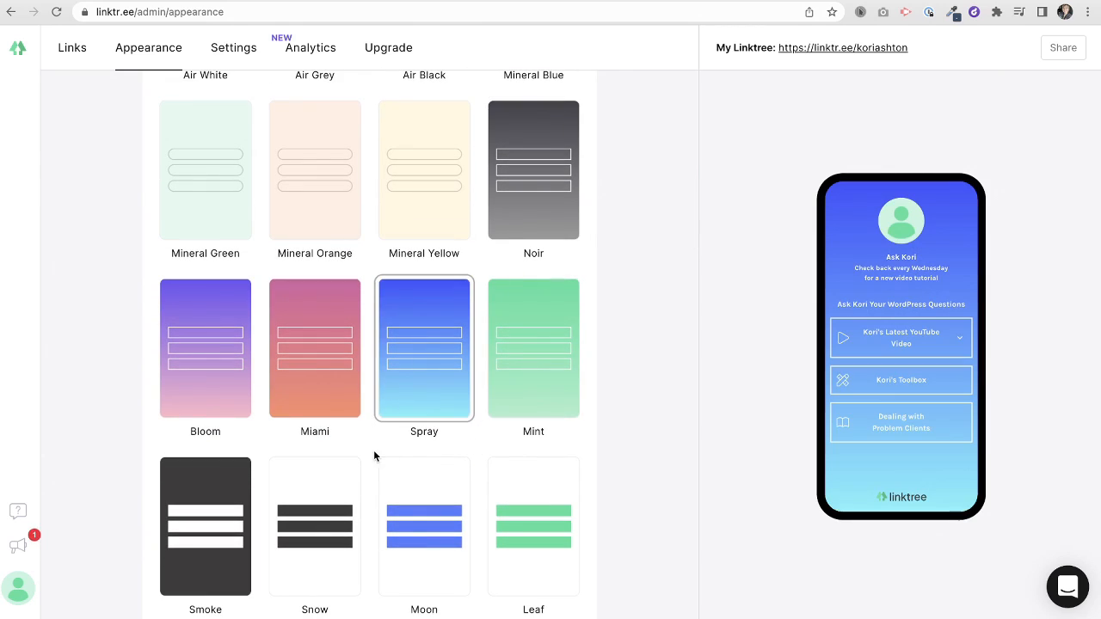
- Apply the Linktree x Luke John Matthew Arnold theme and return to the askkori.com Toolbox page
scroll(319, 449, "down", 10)
left_click(334, 382)
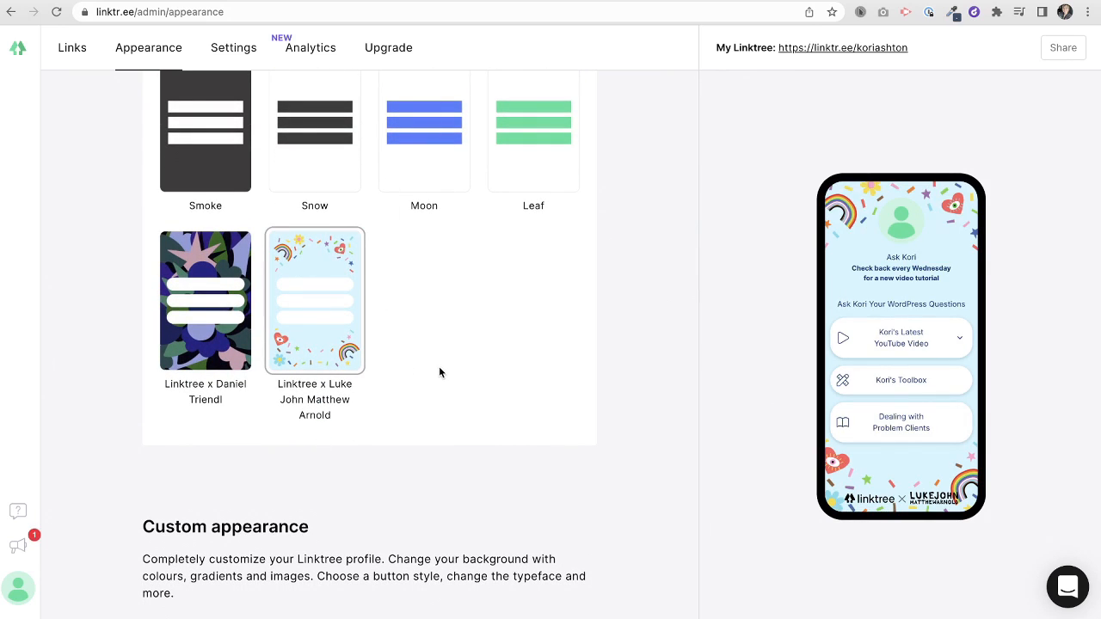
scroll(439, 371, "down", 4)
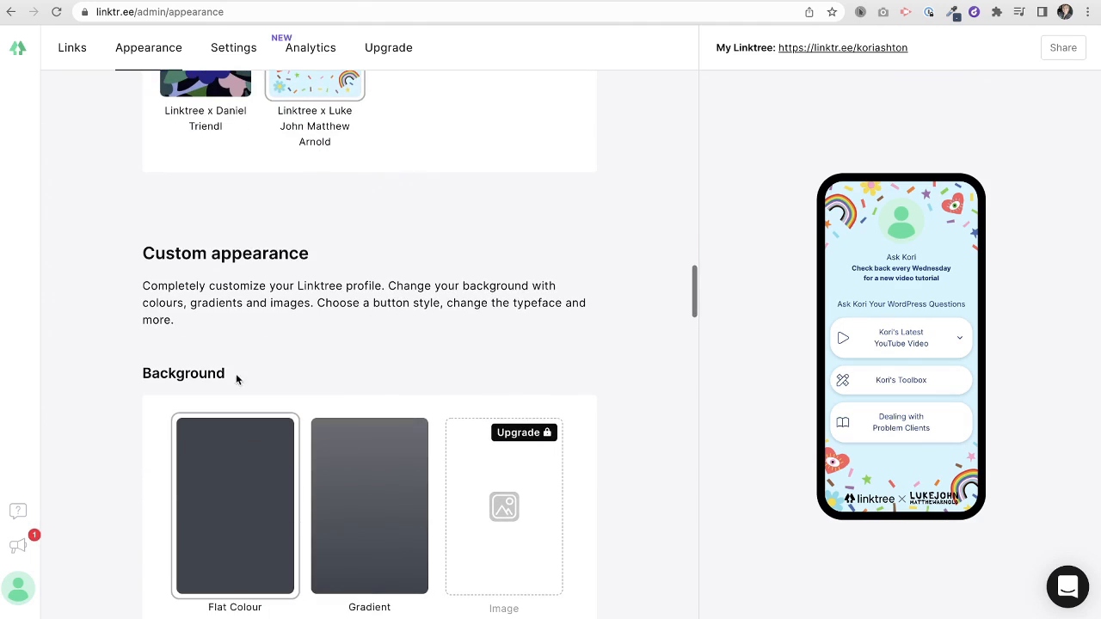
scroll(126, 394, "down", 3)
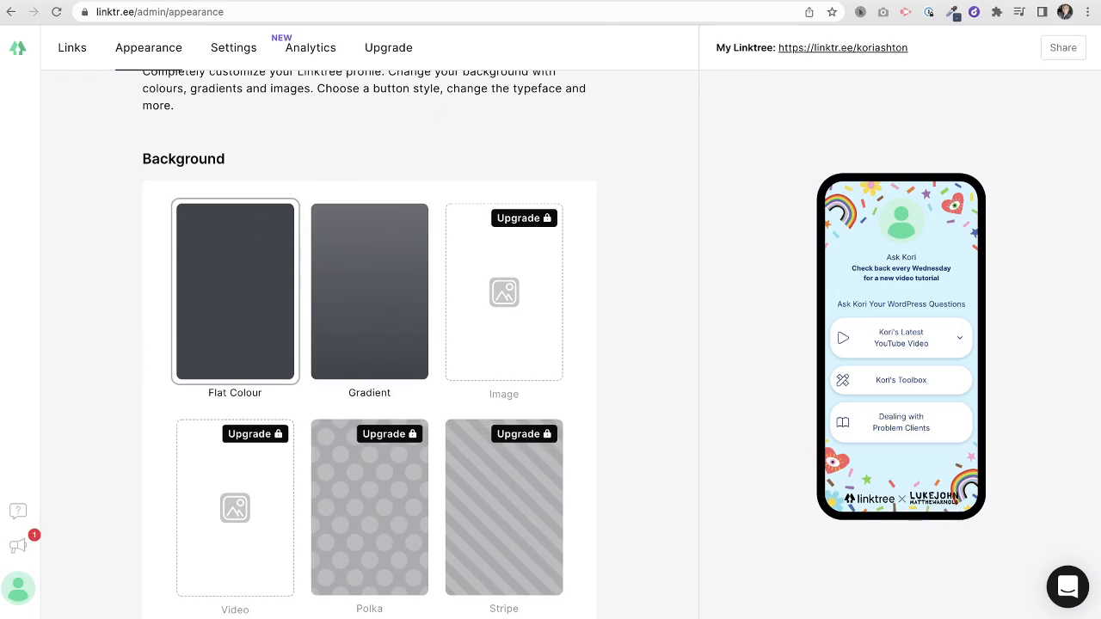
left_click(714, 1)
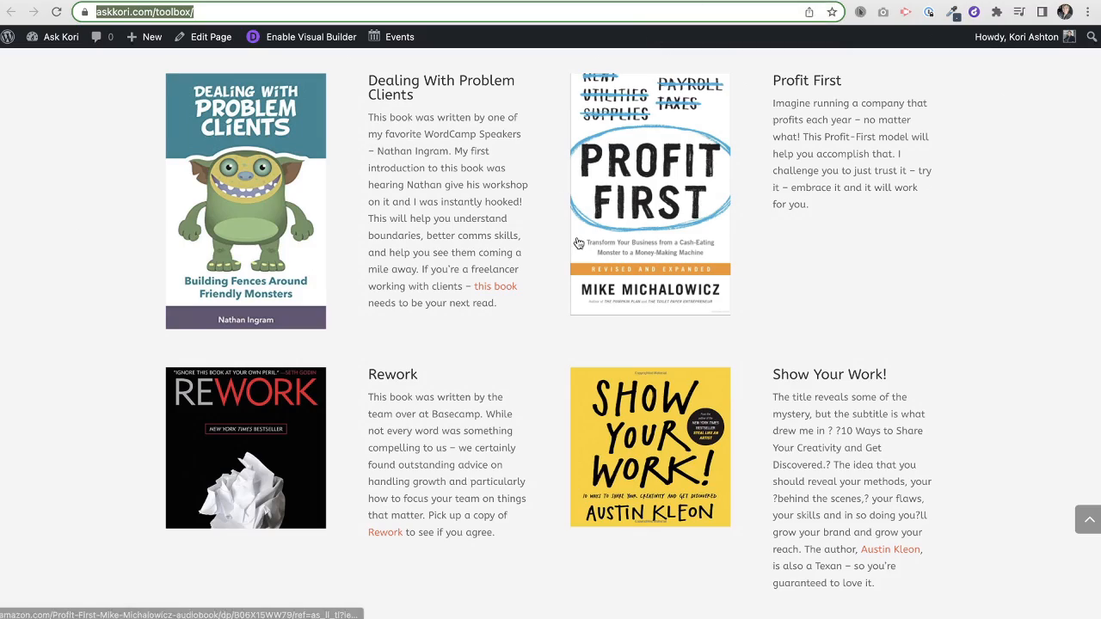
- Sample the askkori.com logo's orange #EE7752 with ColorZilla's Pick Color From Page
scroll(578, 242, "up", 20)
scroll(576, 242, "up", 3)
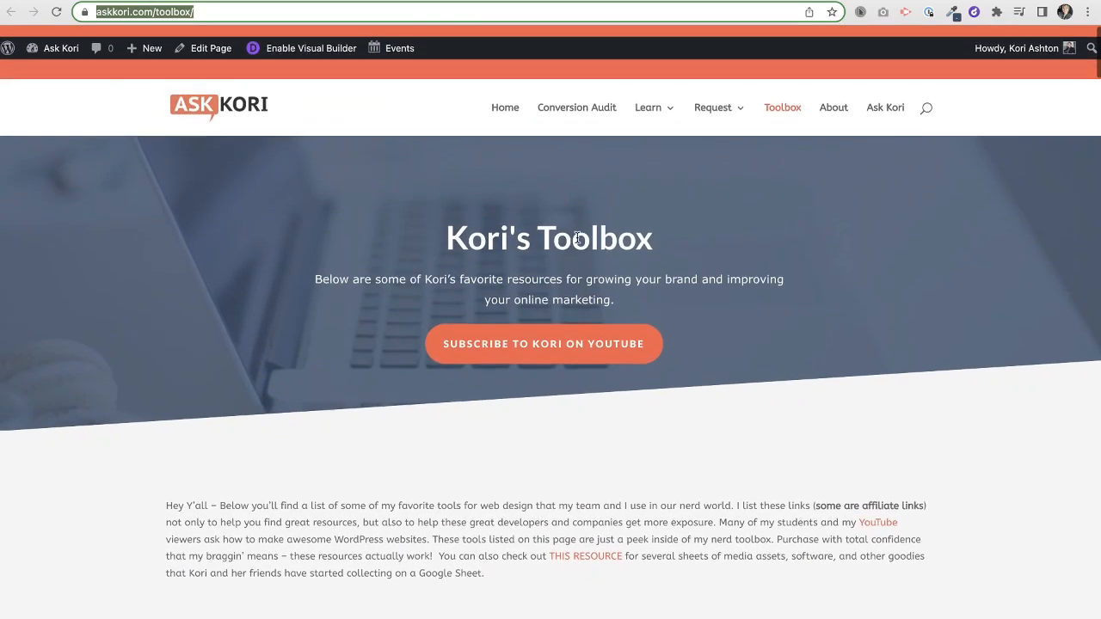
left_click(953, 16)
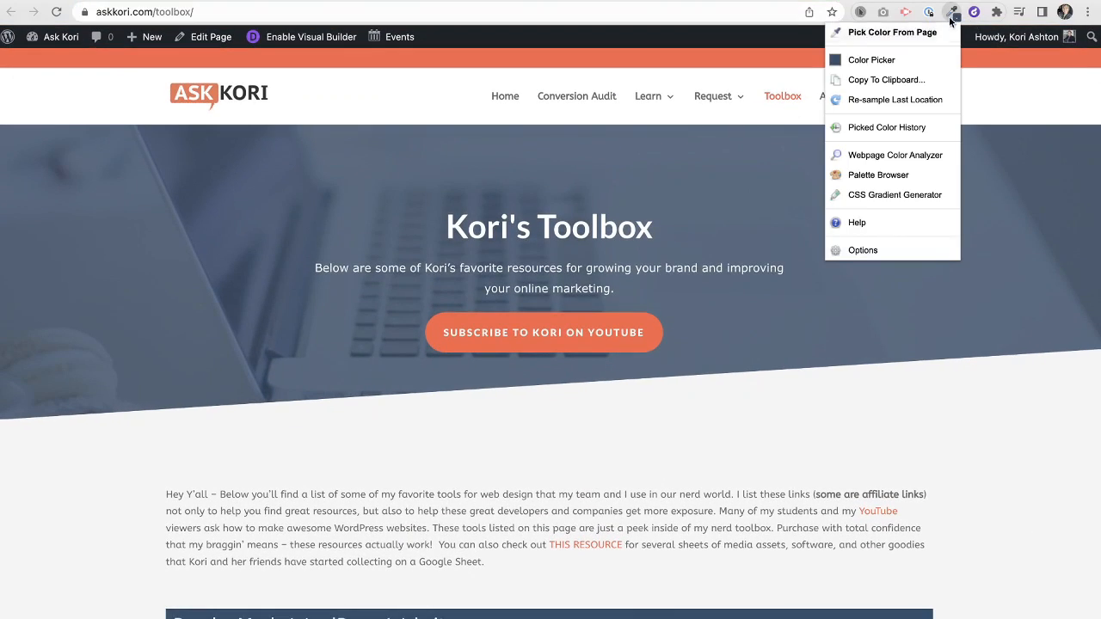
left_click(931, 35)
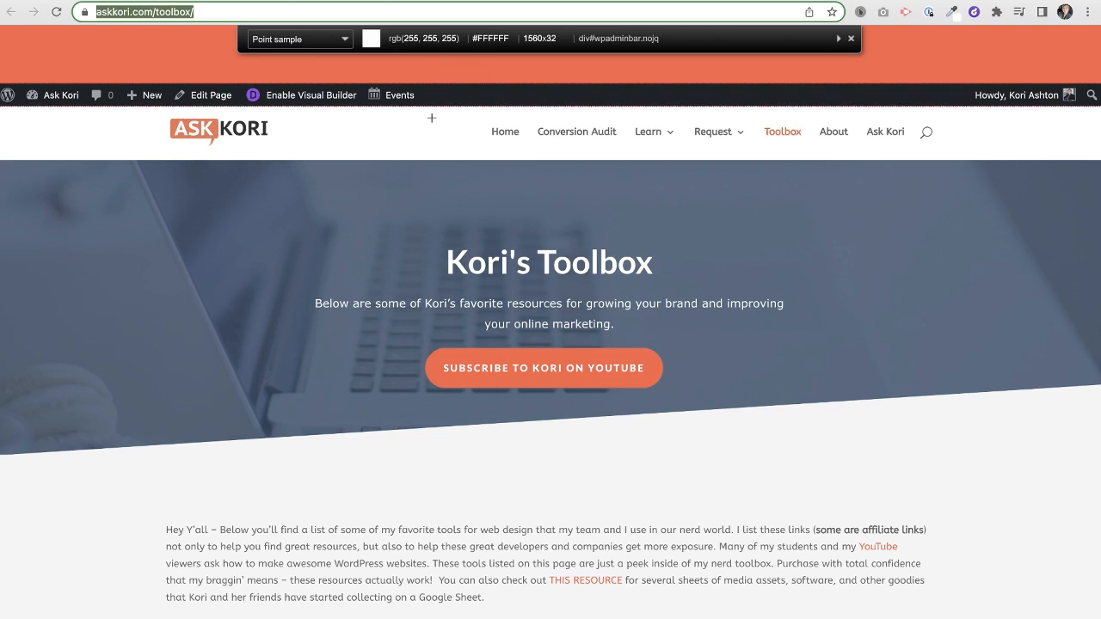
left_click(212, 128)
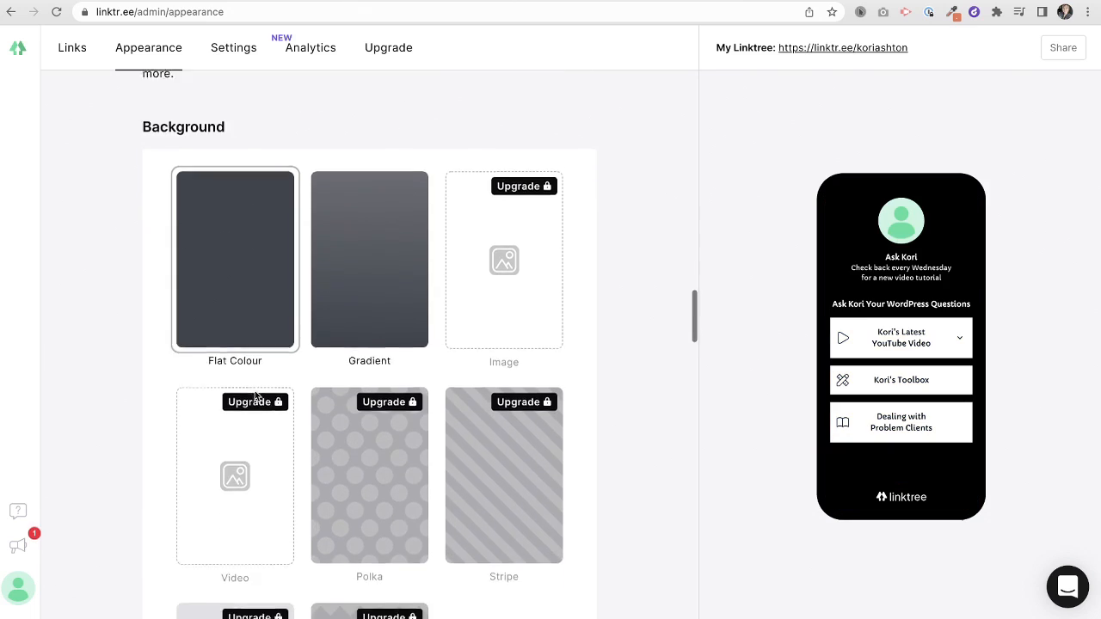
- Replace the black profile background colour with the logo orange #EE7752
scroll(256, 395, "down", 6)
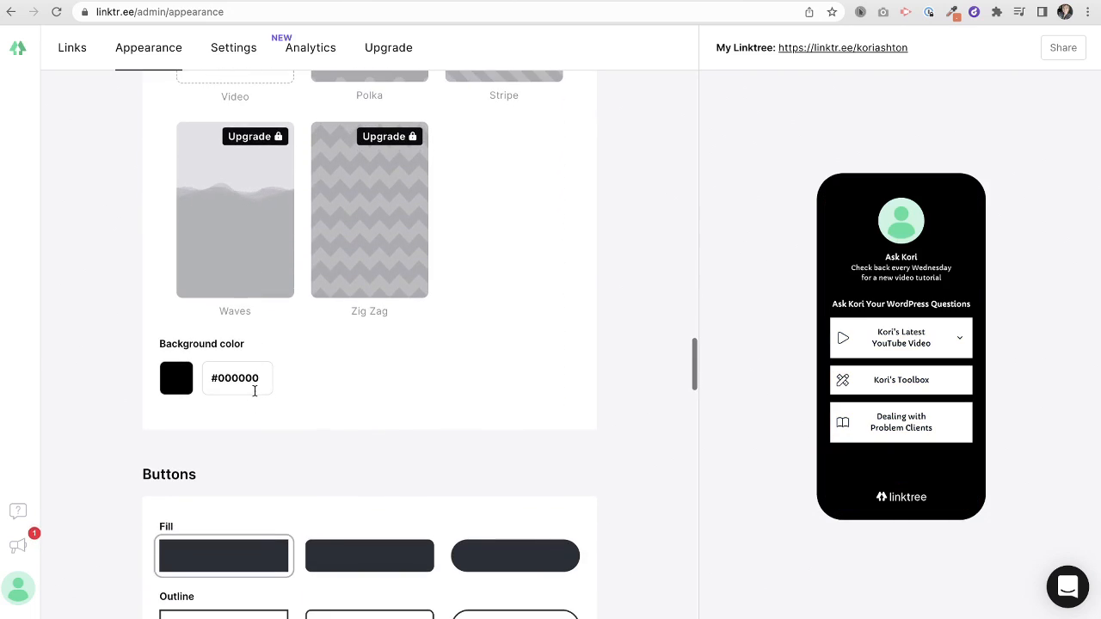
left_click(225, 384)
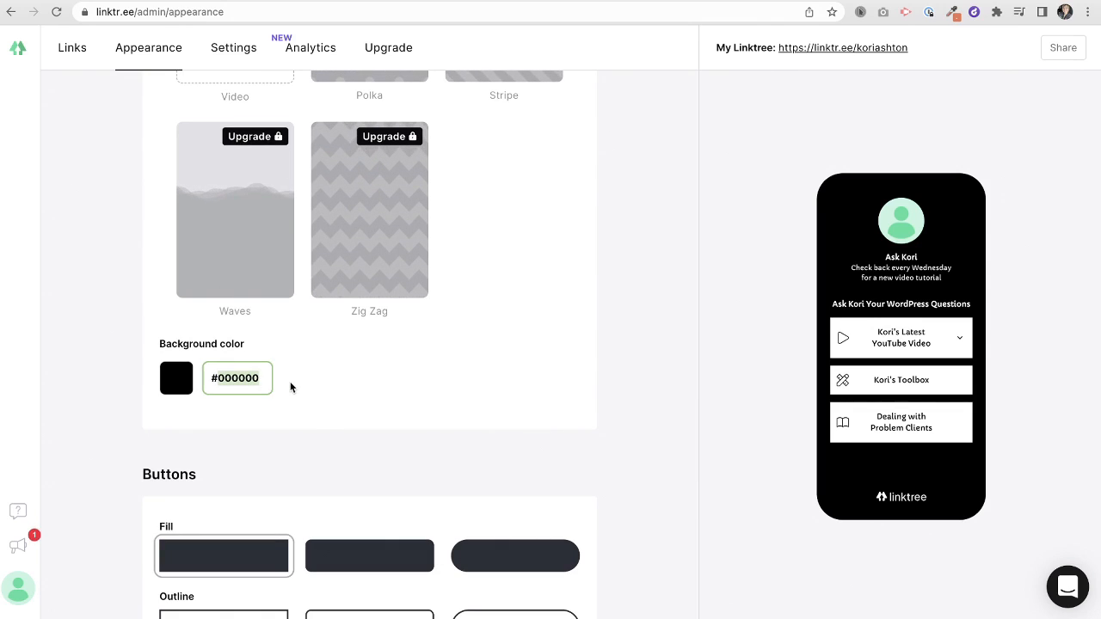
key("BackSpace")
key("super+v")
left_click(351, 382)
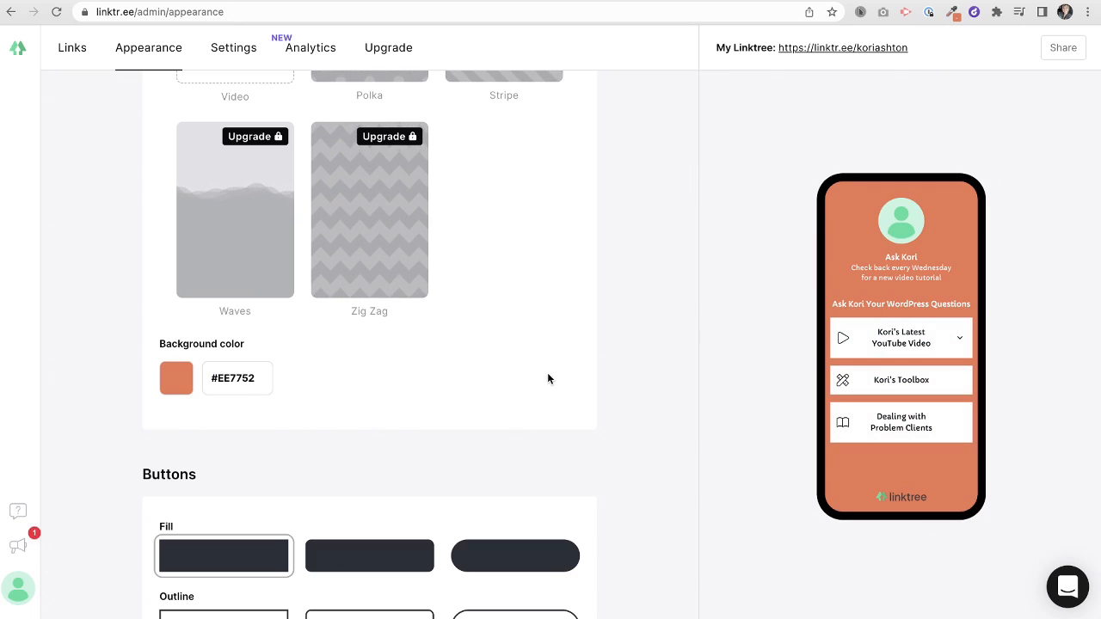
- Compare rounded button styles and settle on the rounded Fill style, scrolling to Button Color
scroll(506, 386, "down", 5)
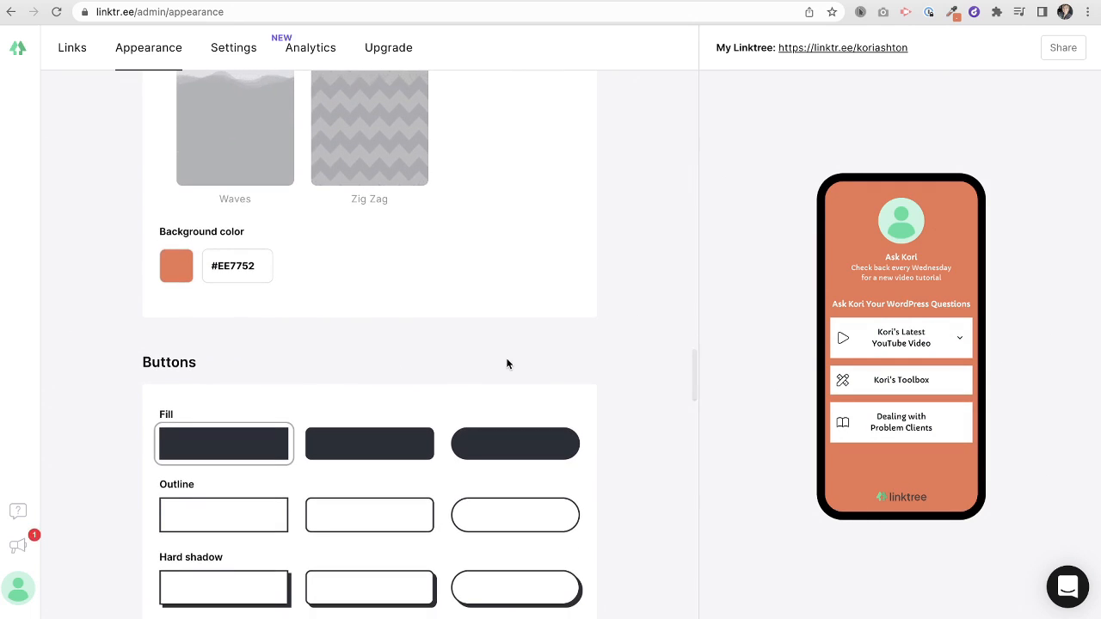
left_click(524, 361)
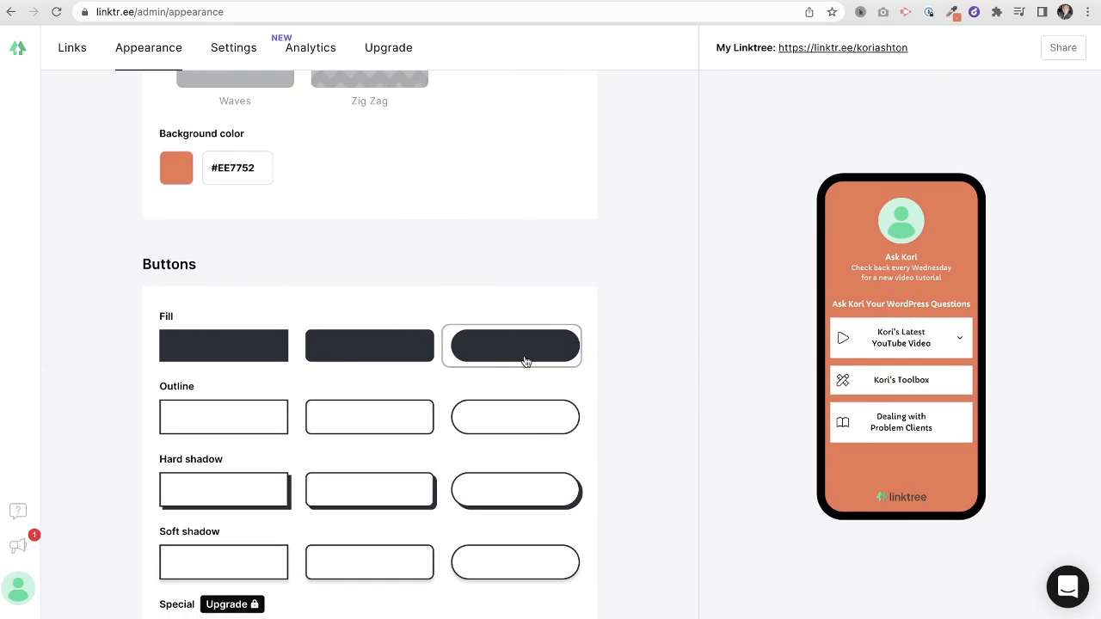
left_click(497, 430)
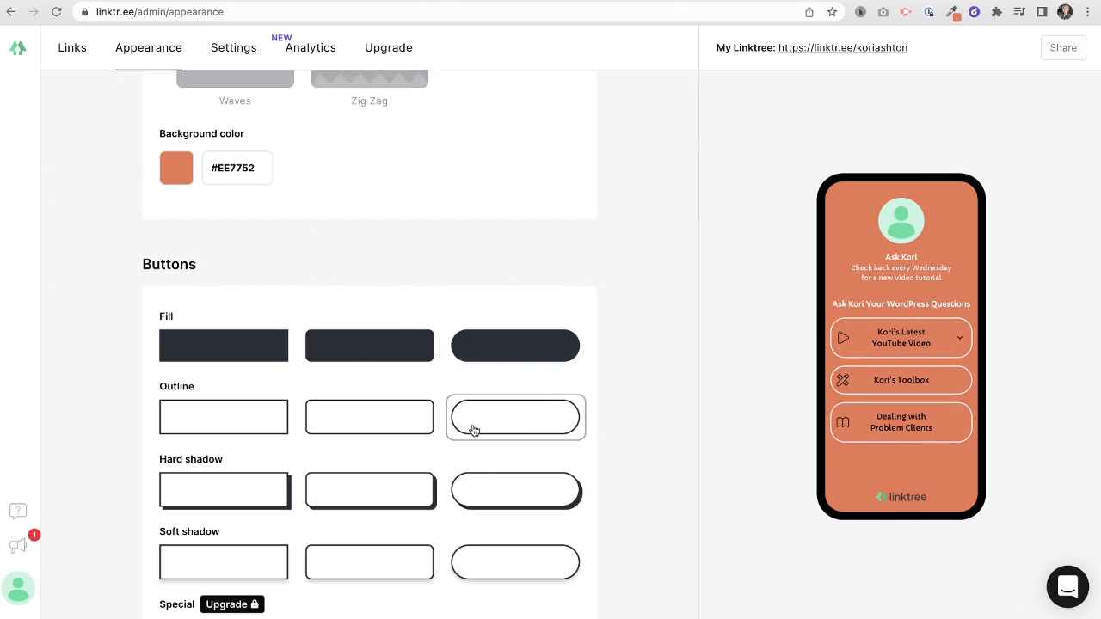
left_click(501, 341)
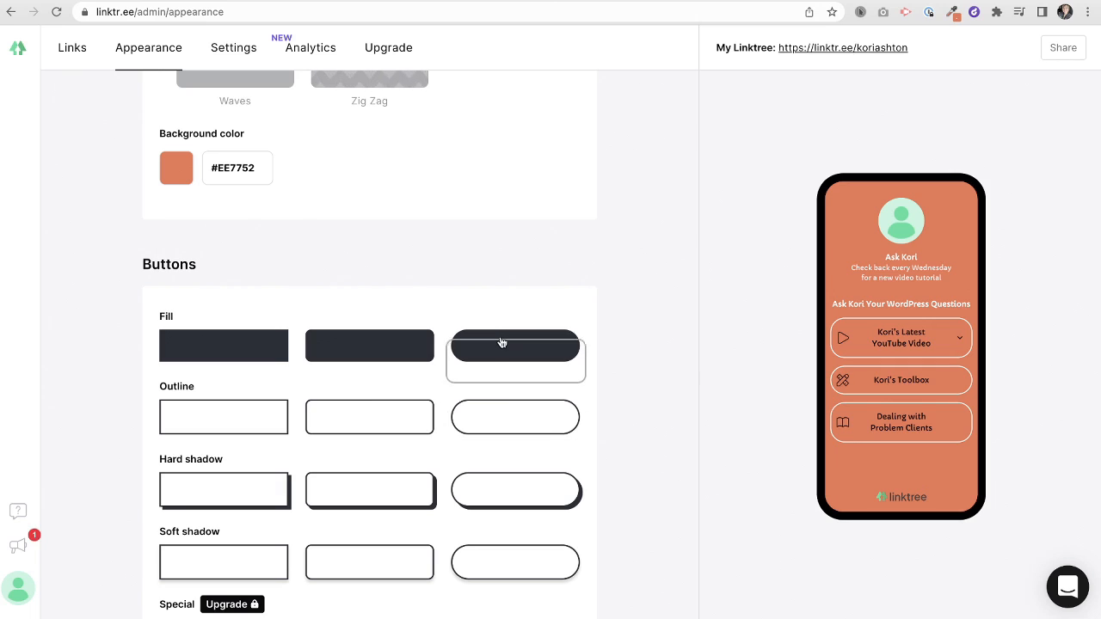
scroll(453, 385, "down", 2)
scroll(453, 384, "down", 3)
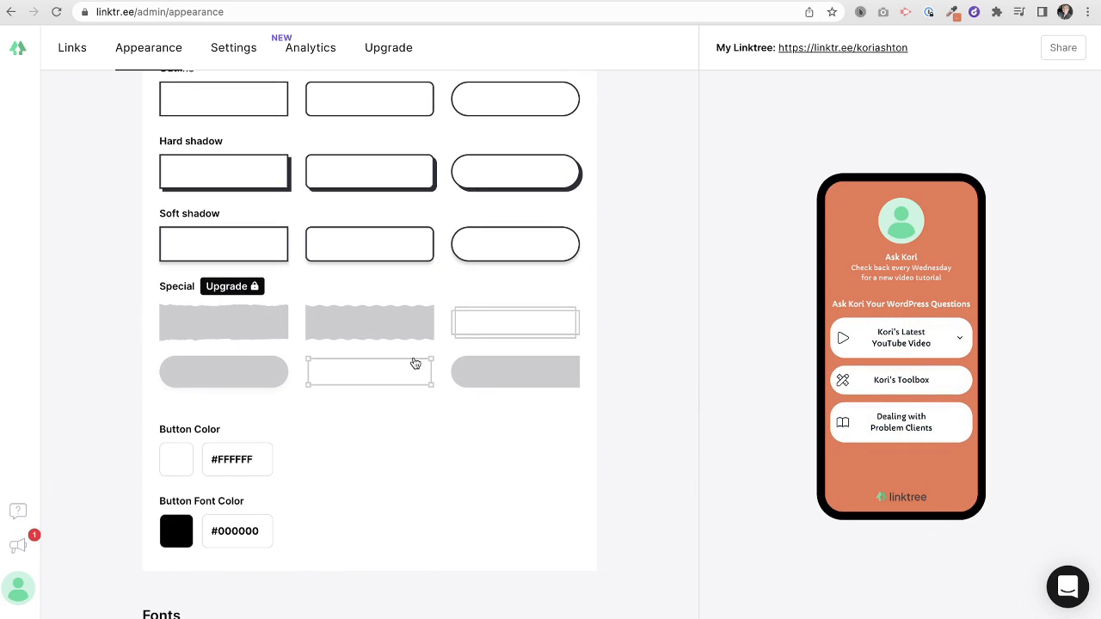
scroll(332, 399, "down", 1)
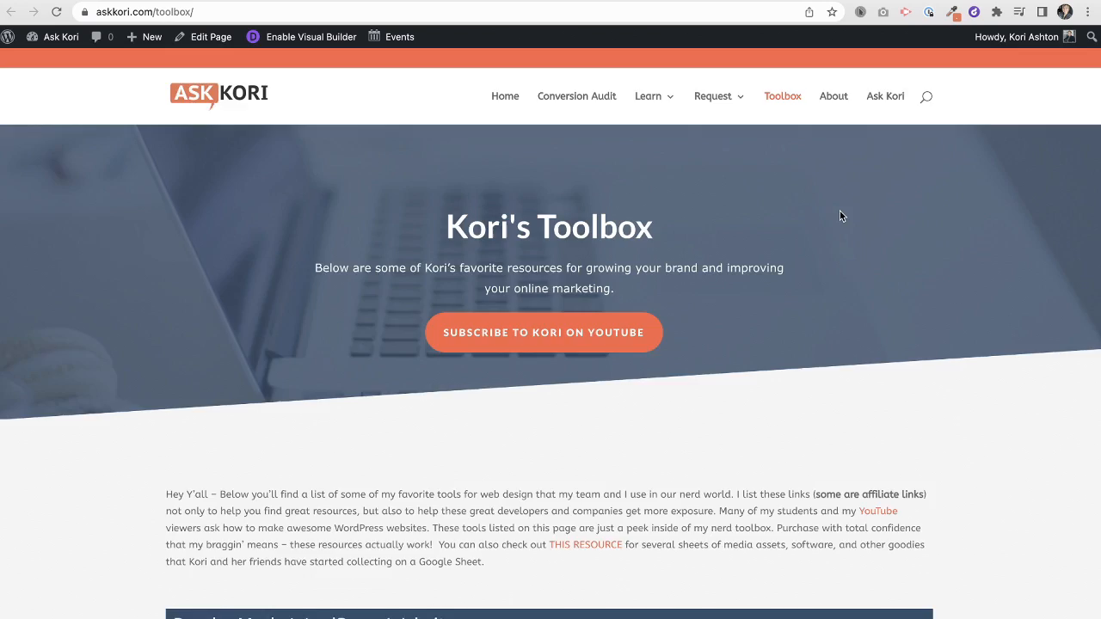
- Sample the askkori.com heading's dark blue #2F5069 with ColorZilla and go back to Linktree
scroll(841, 216, "down", 5)
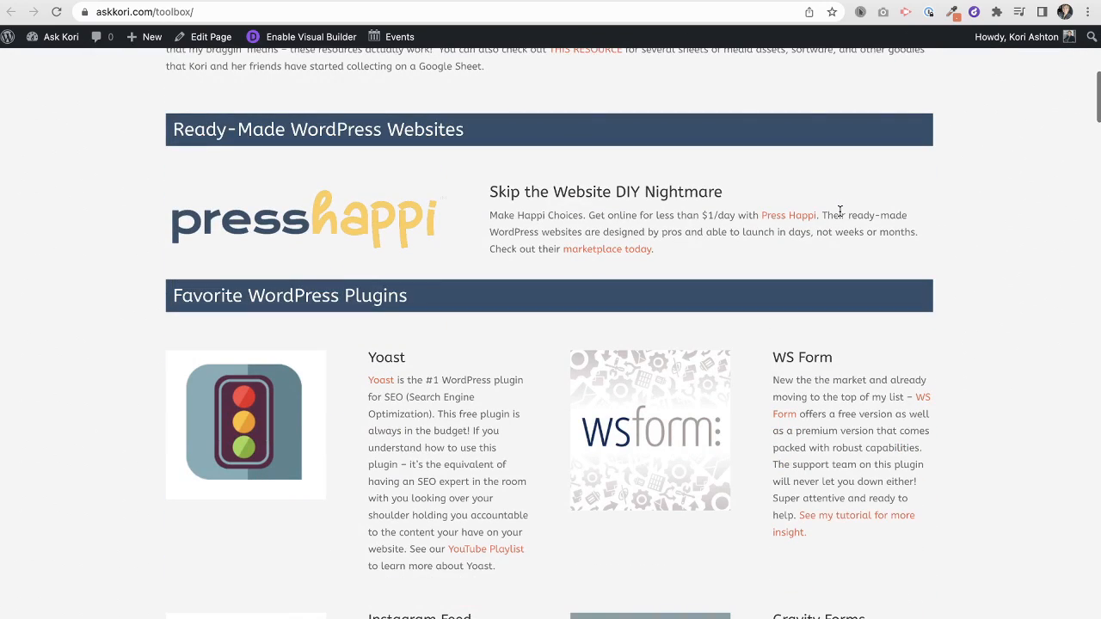
left_click(951, 12)
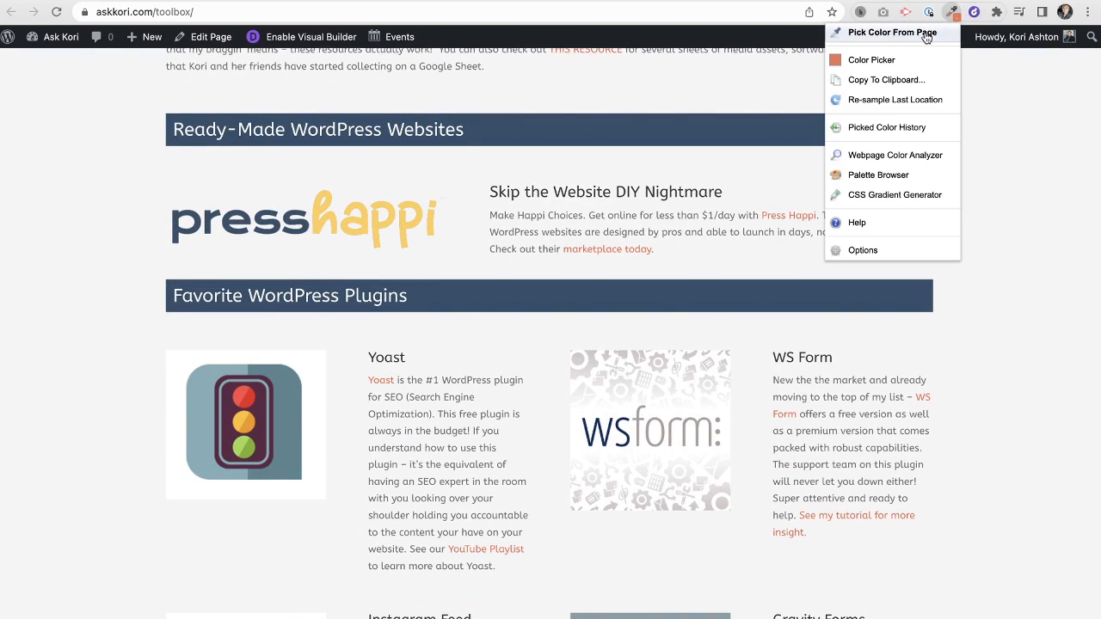
left_click(892, 32)
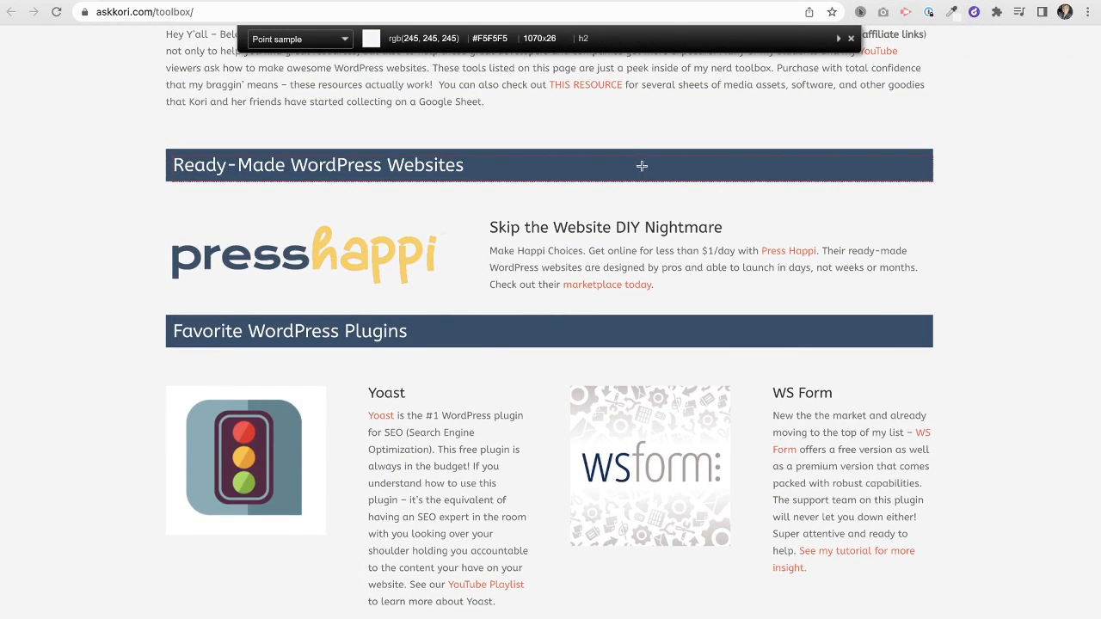
left_click(643, 168)
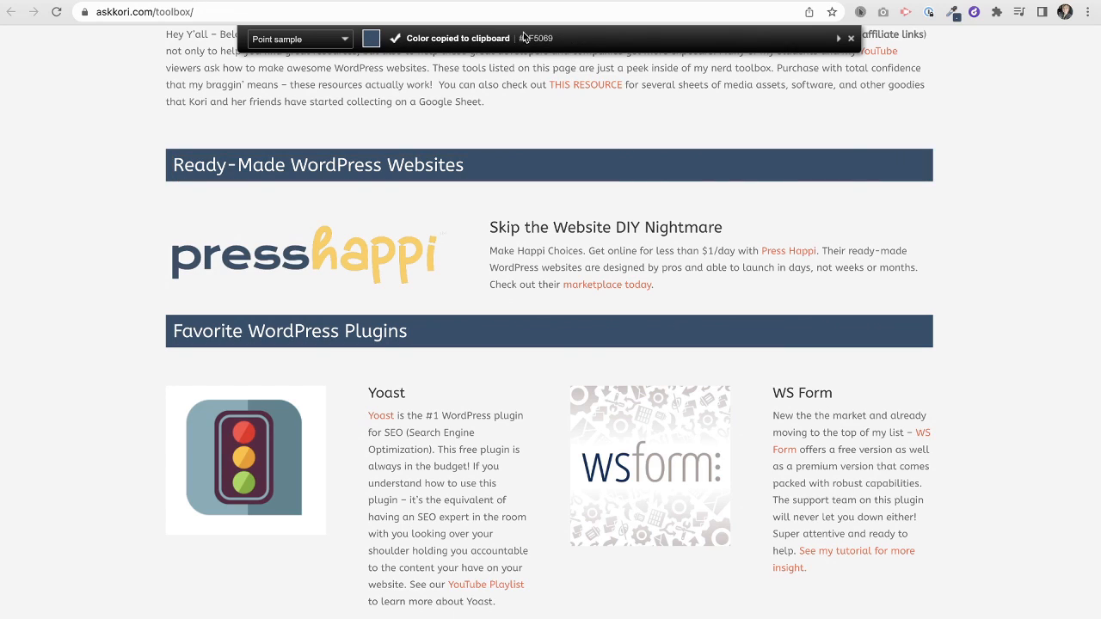
key("ctrl+shift+Tab")
- Replace the button colour FFFFFF with the pasted dark blue #2F5069
left_click_drag(219, 403, 308, 403)
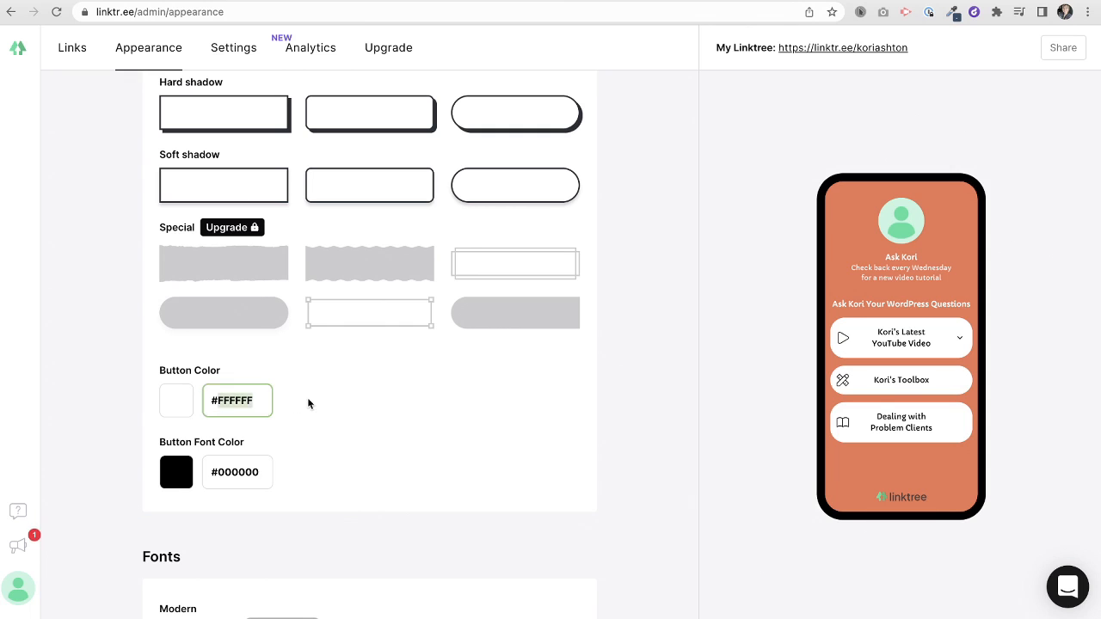
key("BackSpace")
key("ctrl+v")
left_click(344, 408)
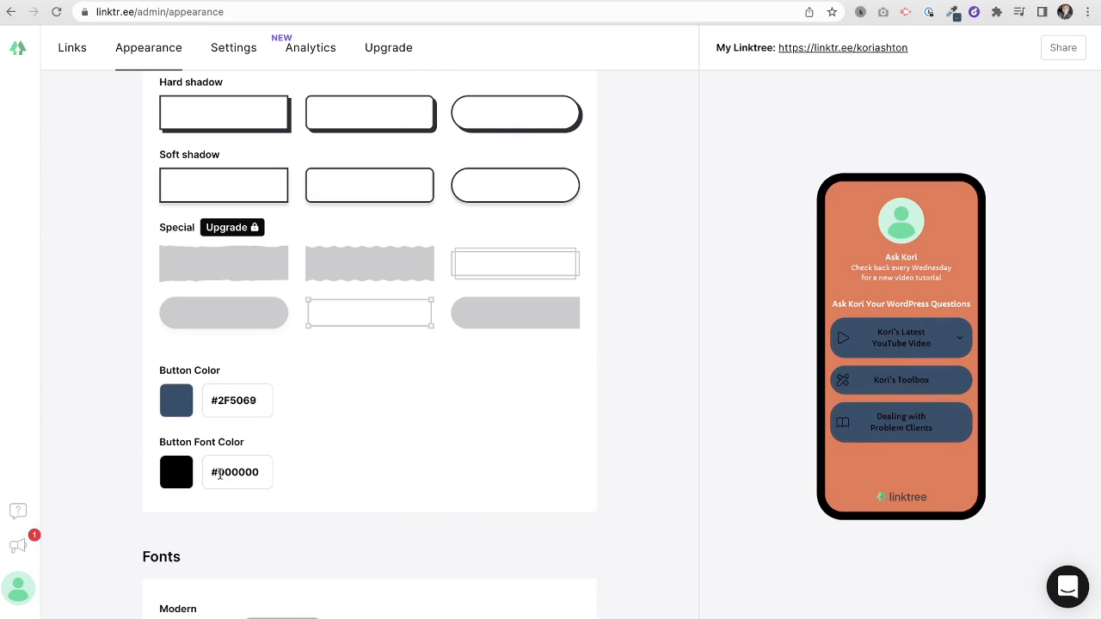
- Set the button text colour to white #FFFFFF after briefly trying red in the picker
left_click_drag(220, 473, 341, 472)
type("FFFFFF")
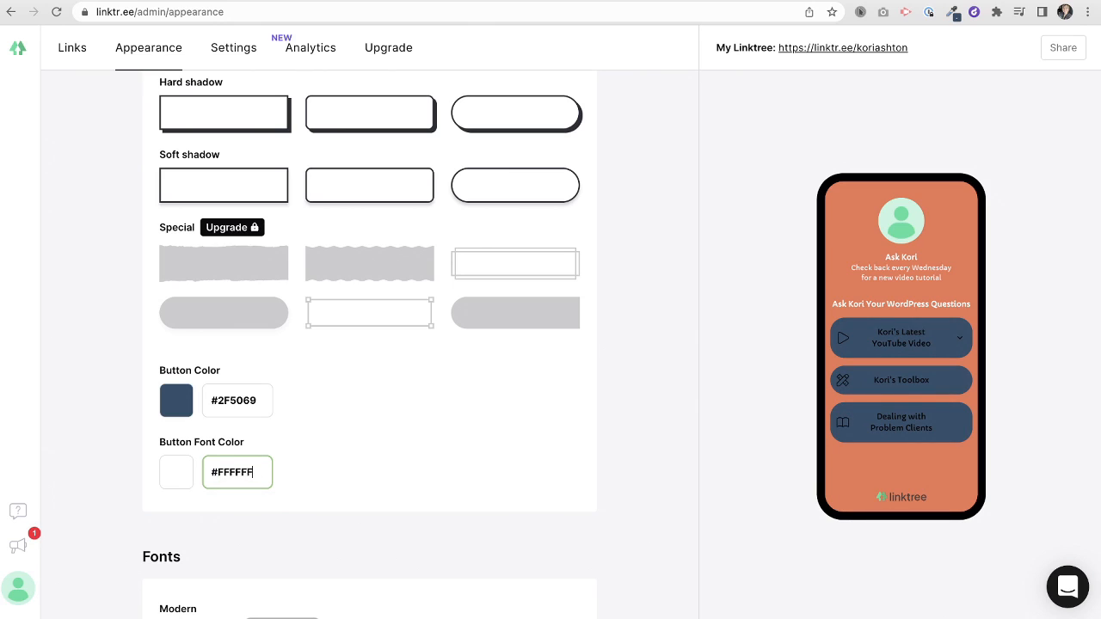
left_click(405, 462)
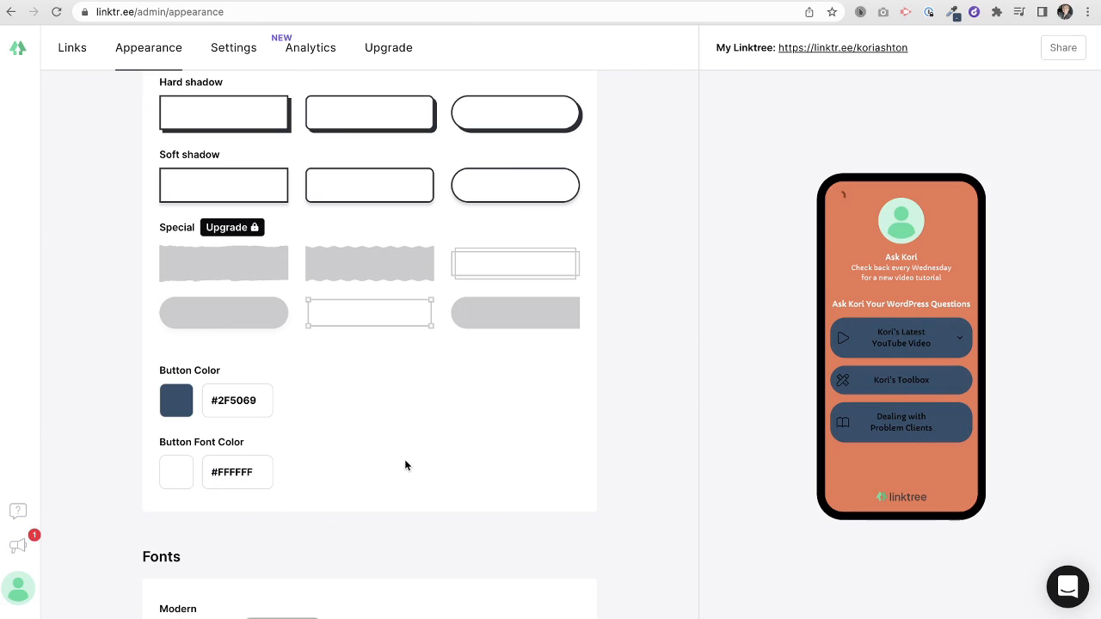
left_click(186, 482)
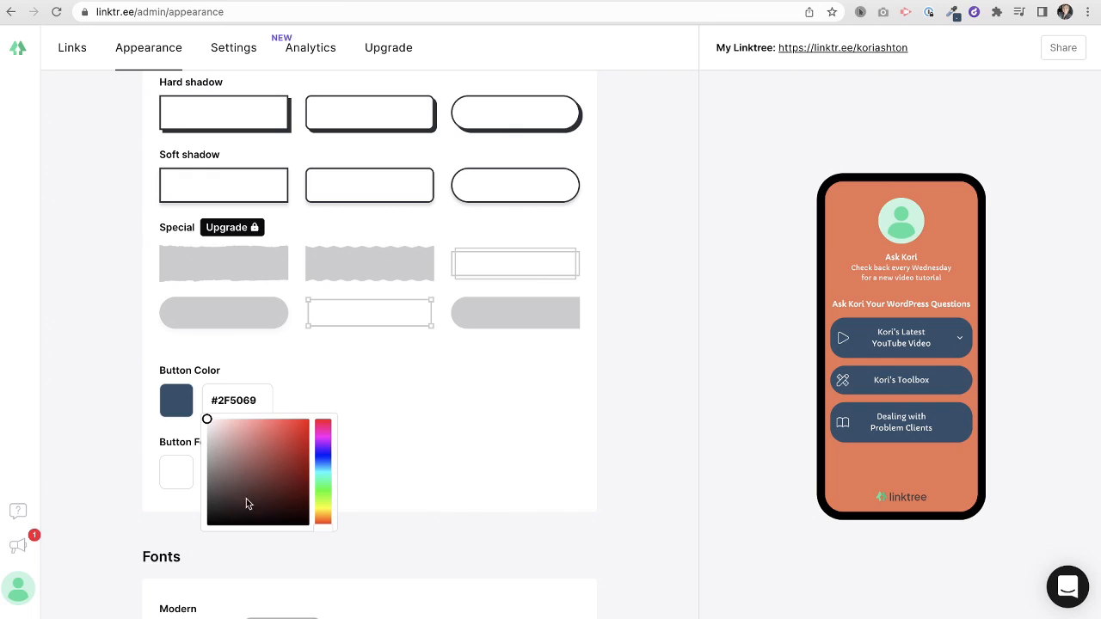
left_click_drag(208, 423, 290, 433)
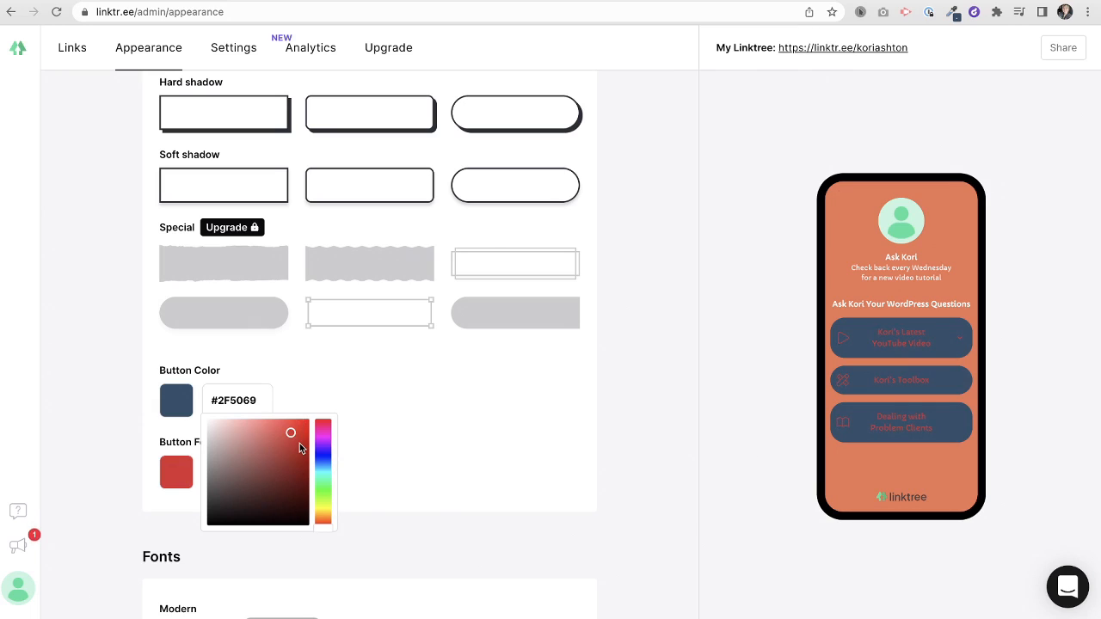
left_click(401, 457)
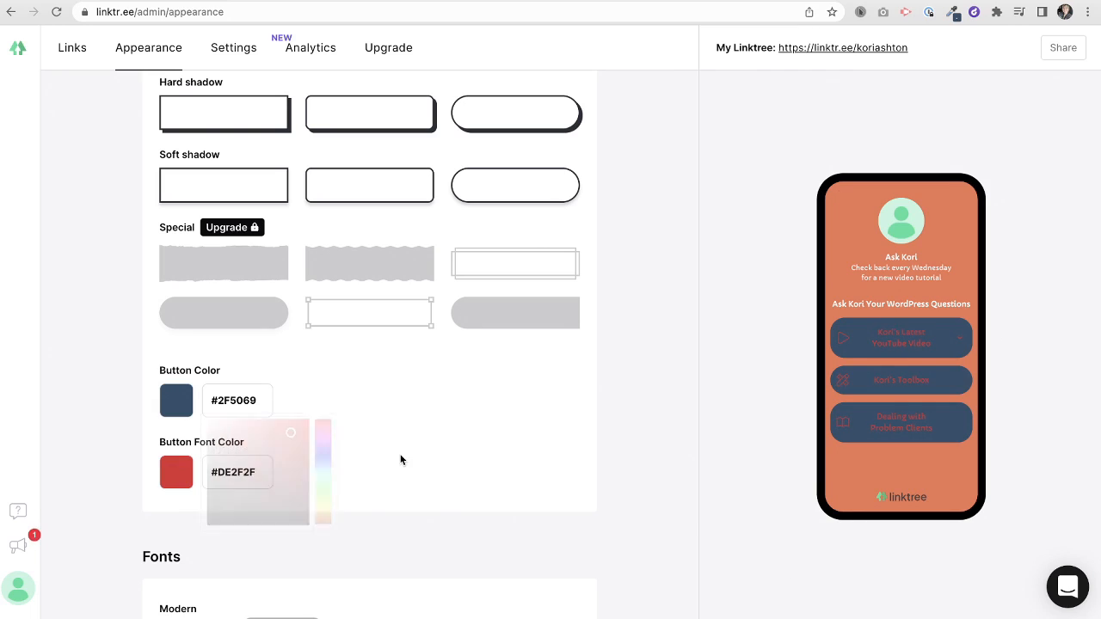
triple_click(220, 471)
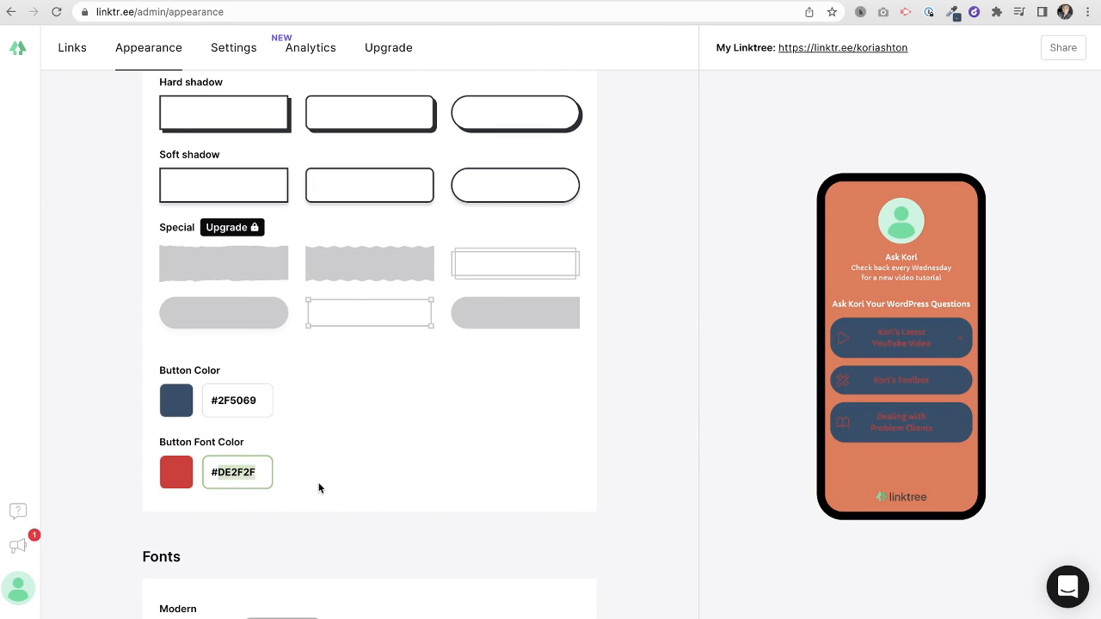
type("#FFFFFF")
left_click(320, 486)
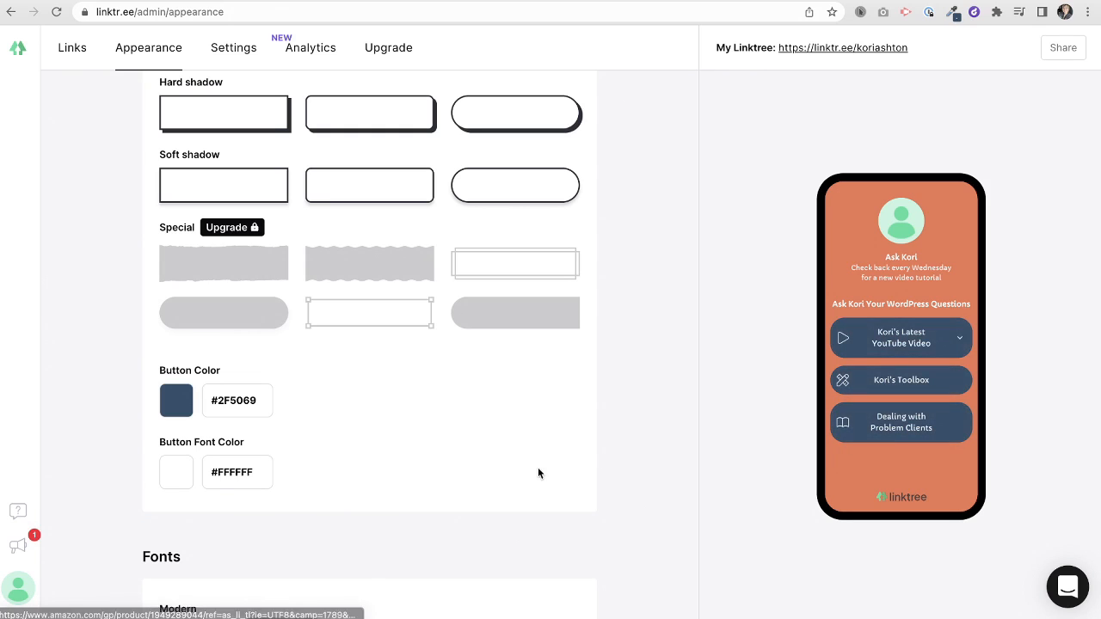
scroll(369, 439, "down", 5)
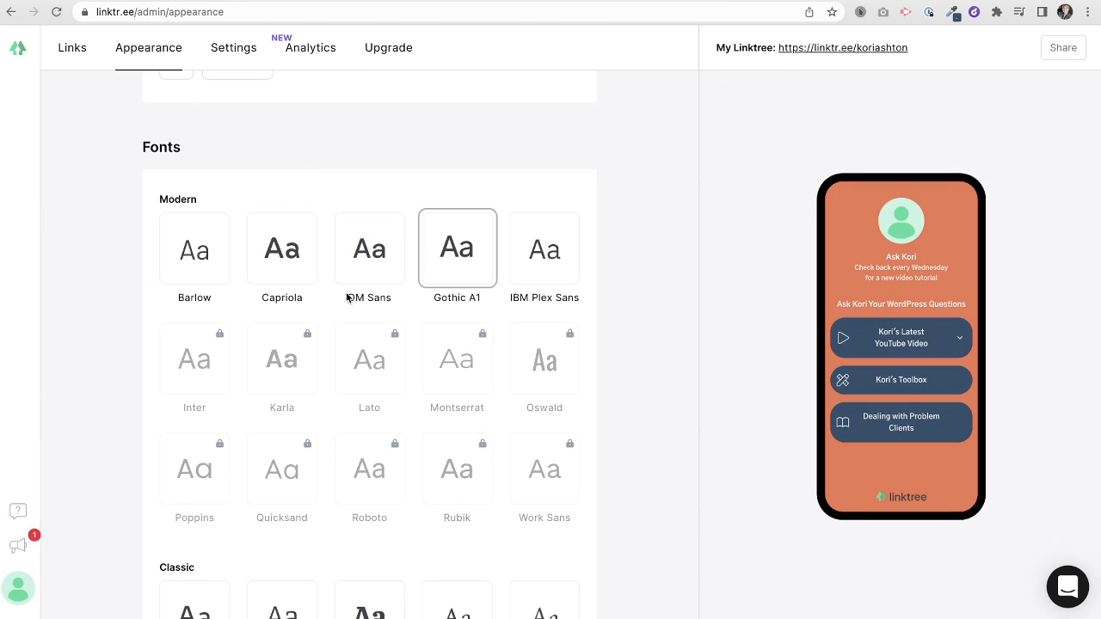
- Try Fredoka One as the profile page font
scroll(444, 409, "down", 4)
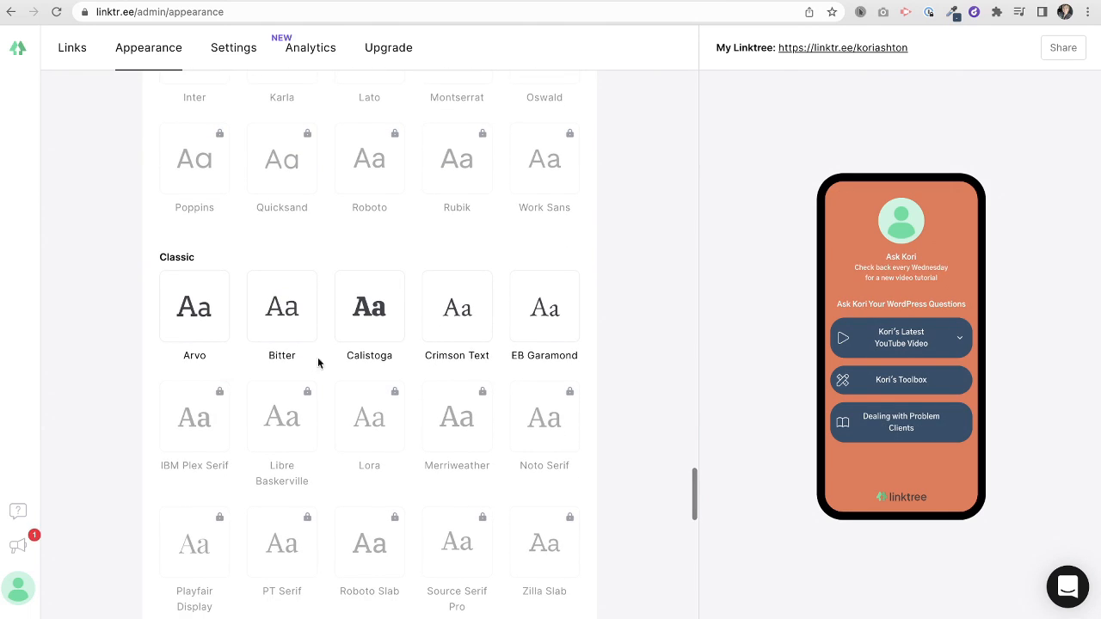
scroll(391, 373, "down", 2)
scroll(390, 374, "down", 4)
left_click(348, 271)
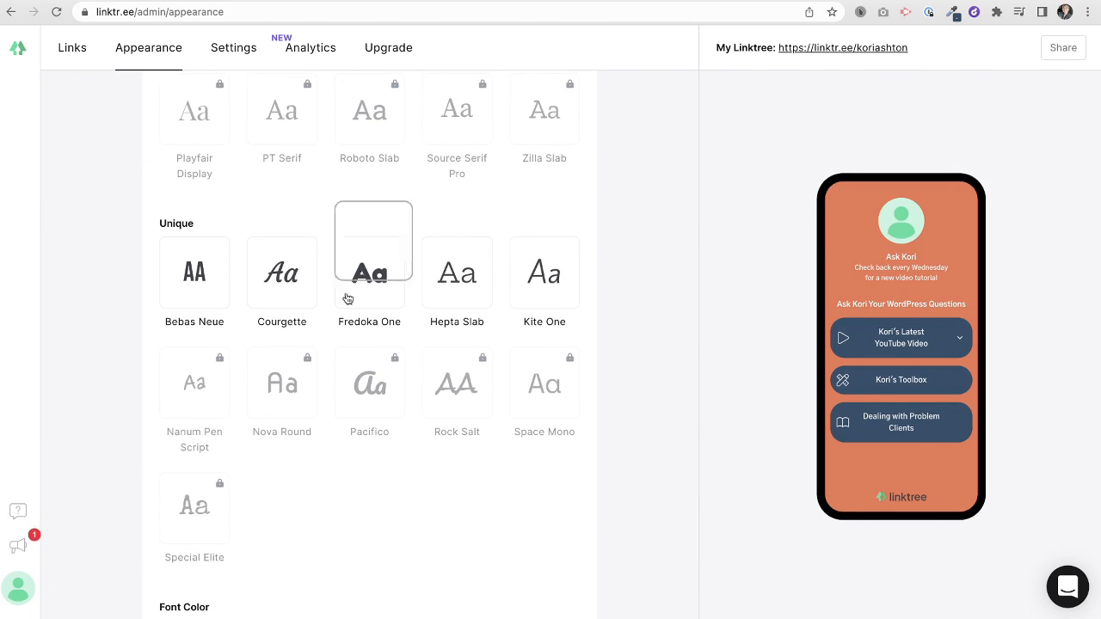
- Switch the page font to DM Sans under Modern instead
scroll(374, 445, "down", 3)
scroll(374, 445, "up", 12)
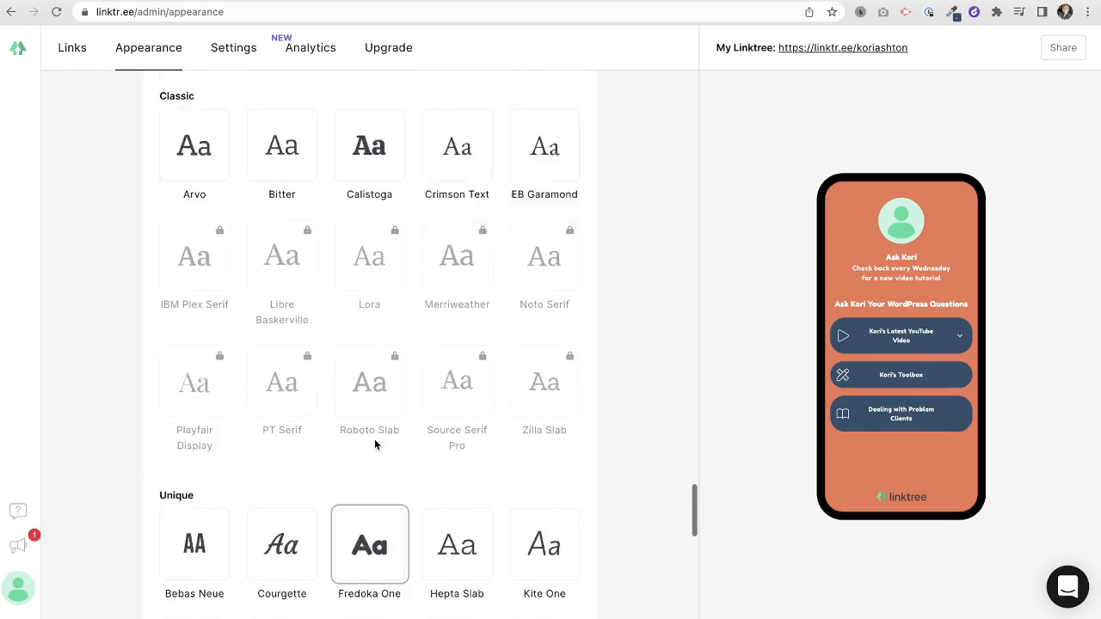
scroll(374, 445, "up", 2)
left_click(359, 337)
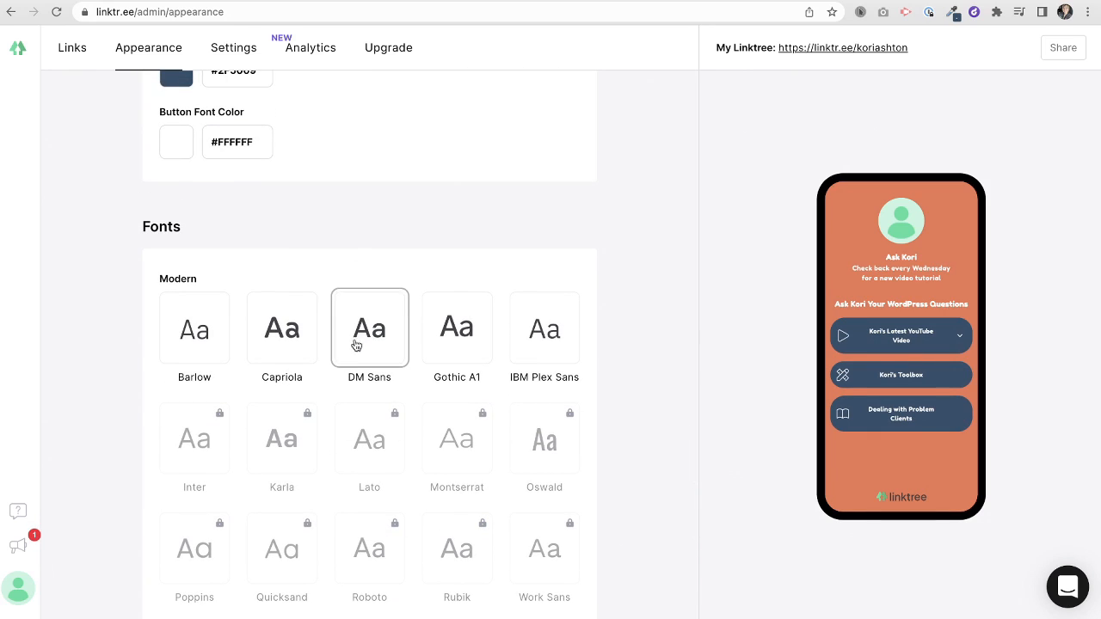
scroll(273, 372, "down", 15)
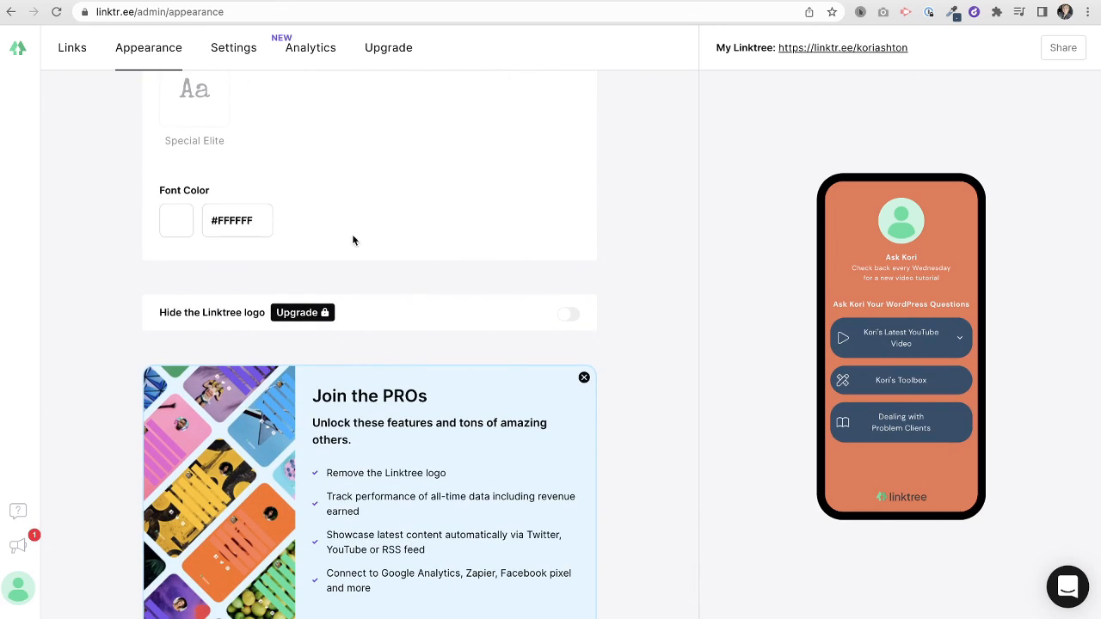
scroll(378, 243, "down", 1)
scroll(396, 246, "down", 2)
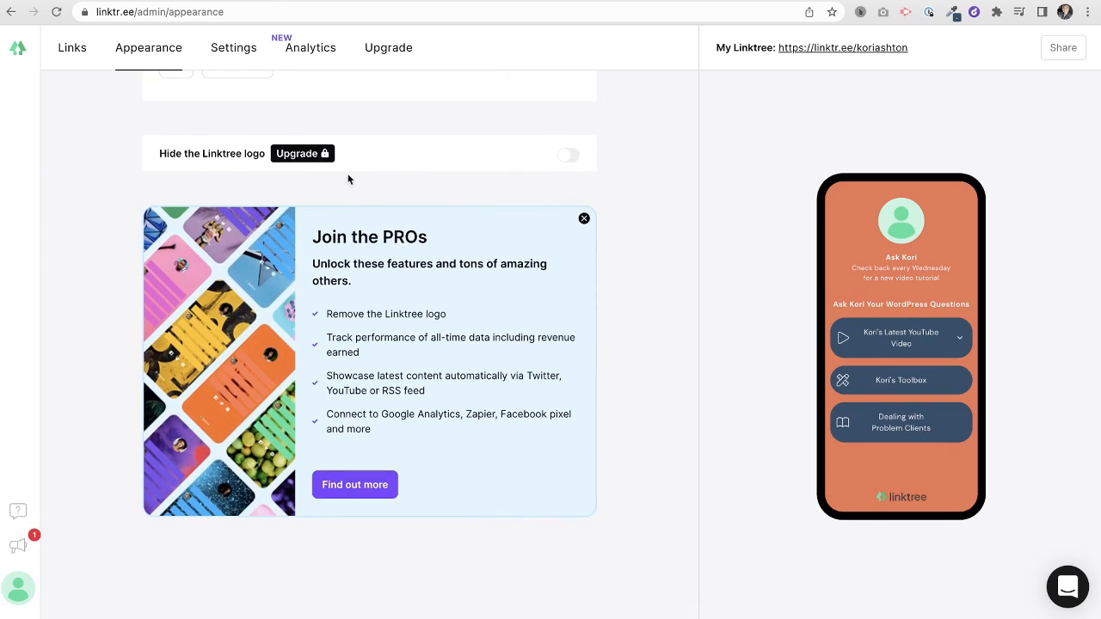
scroll(494, 336, "up", 12)
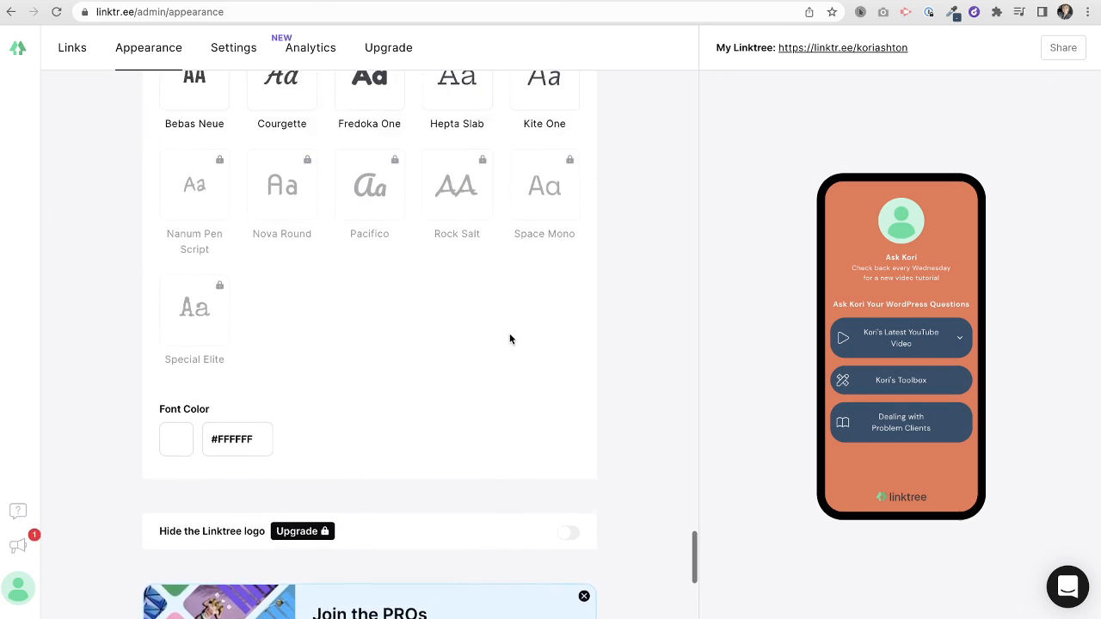
scroll(510, 340, "up", 10)
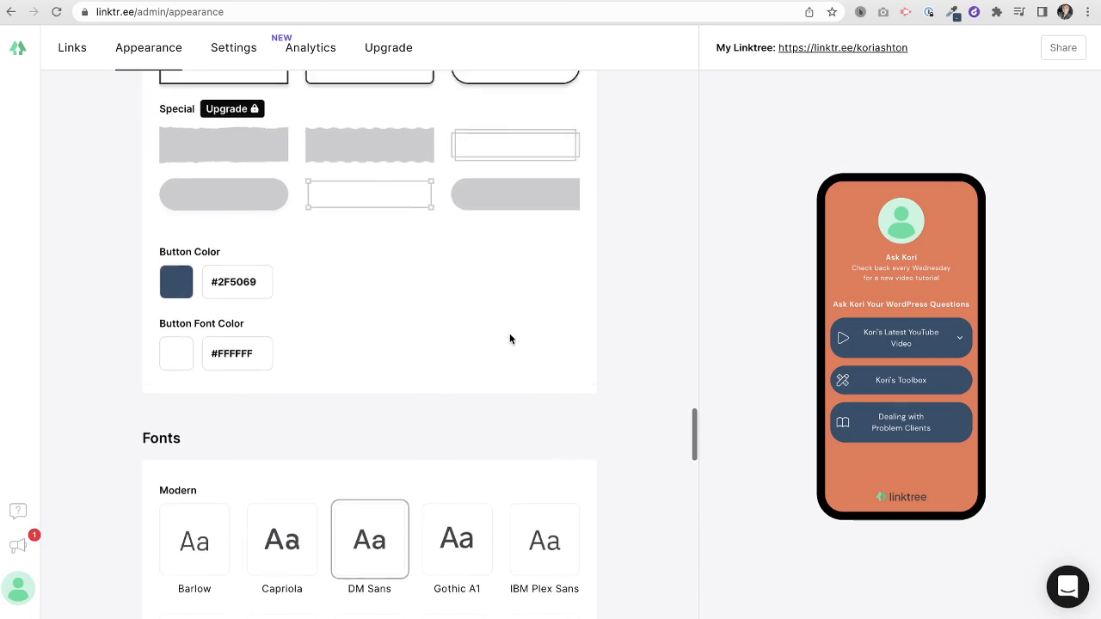
scroll(509, 338, "up", 15)
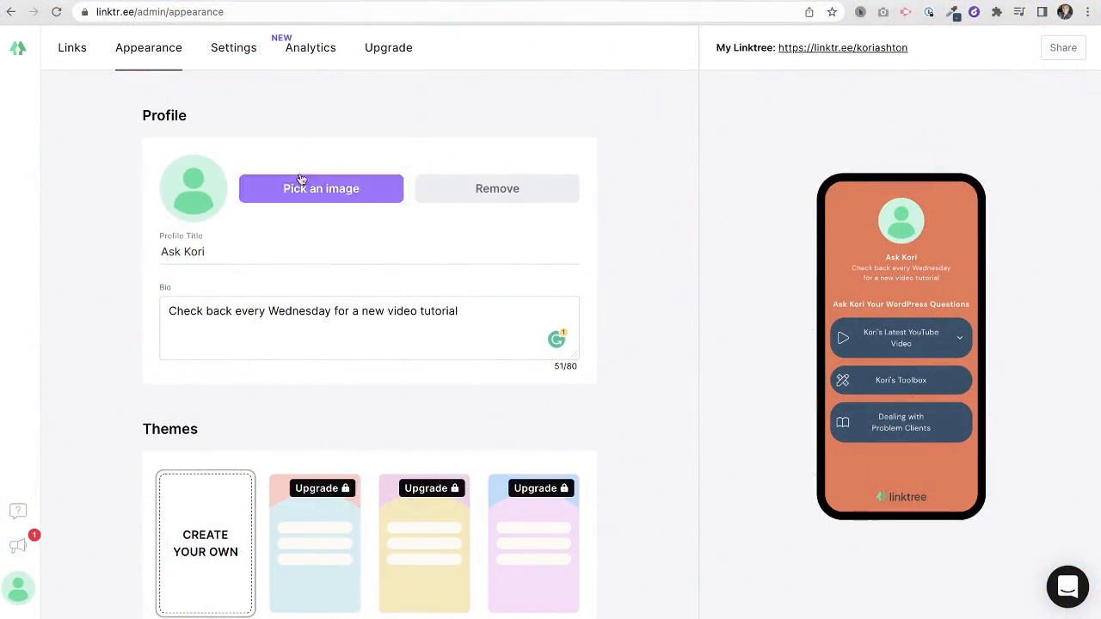
- Upload a square-cropped headshot from the computer as the profile image, then go to Settings
left_click(322, 194)
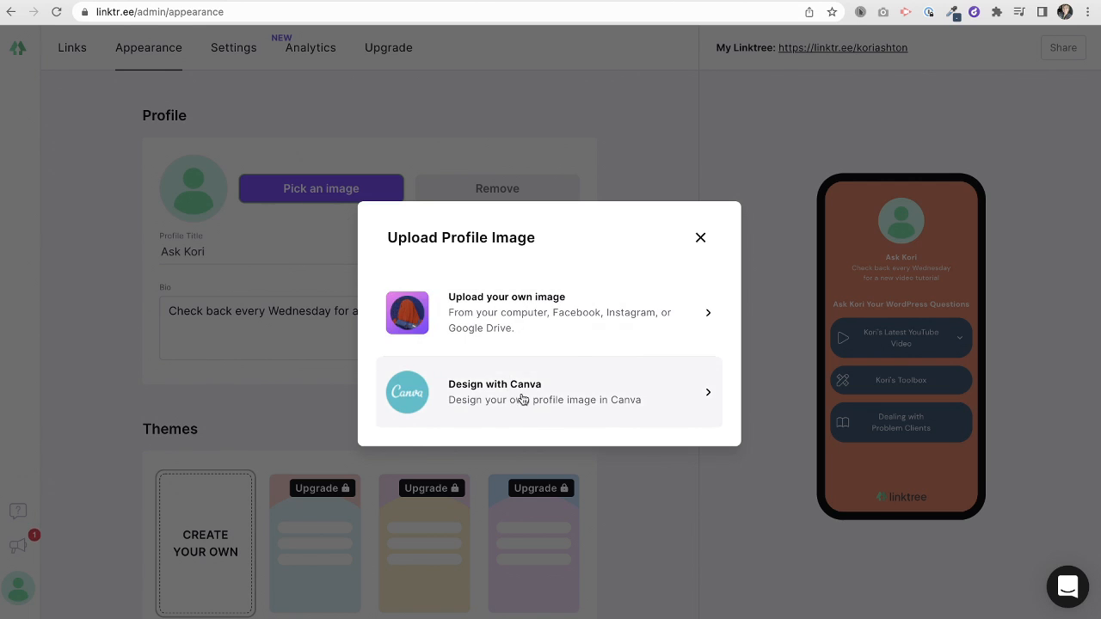
left_click(502, 327)
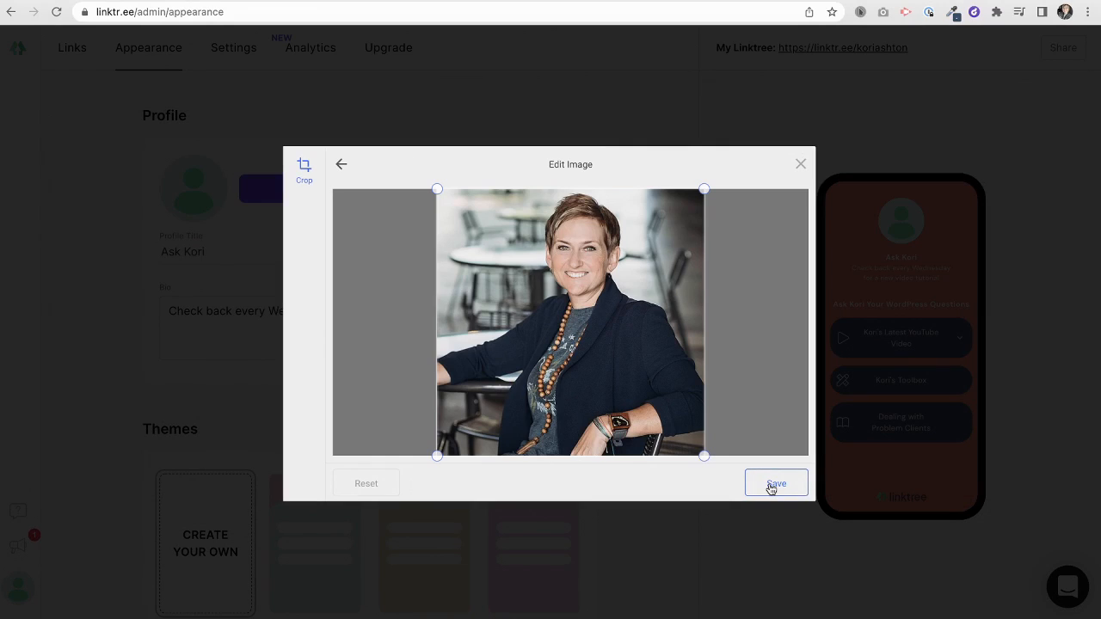
left_click(773, 484)
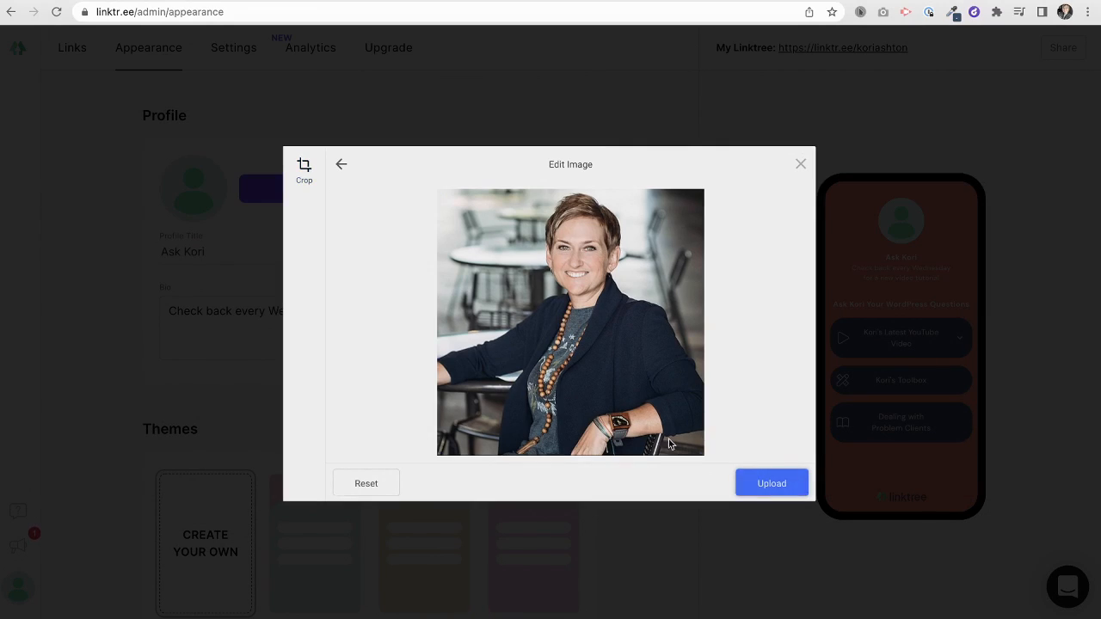
left_click(768, 483)
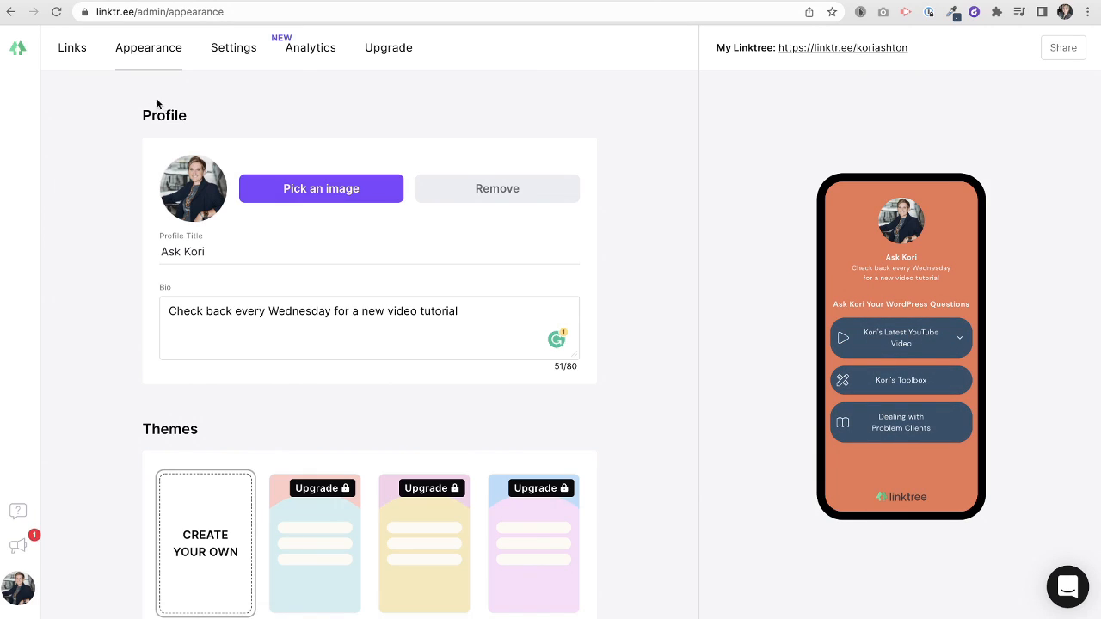
left_click(230, 65)
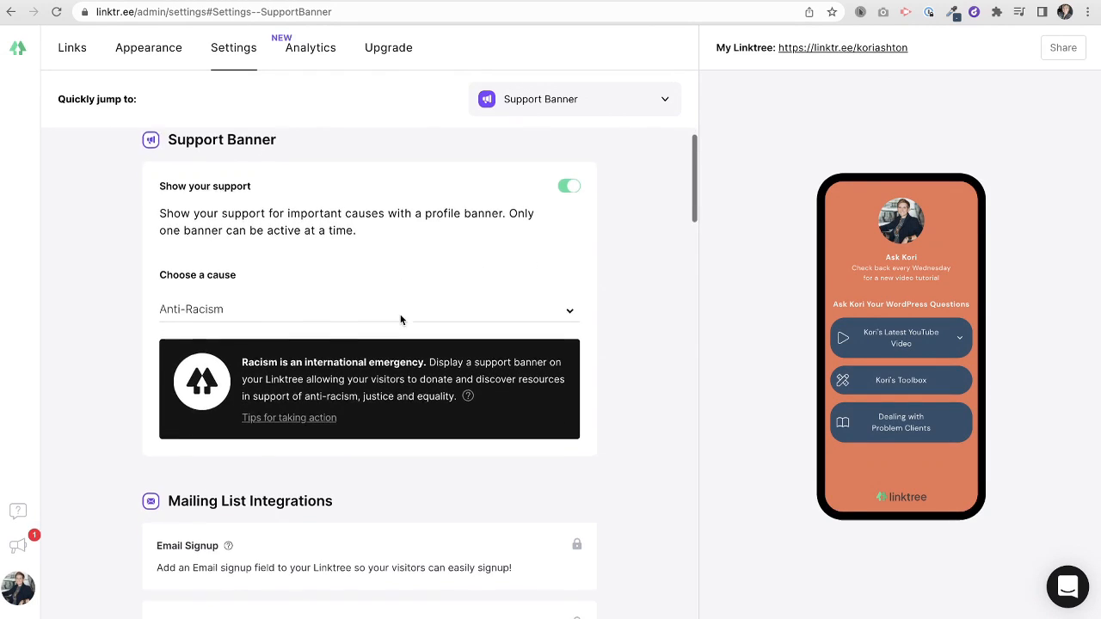
- Toggle the support banner and switch its cause to #StandWithUkraine, then back to Anti-Racism
scroll(400, 316, "down", 1)
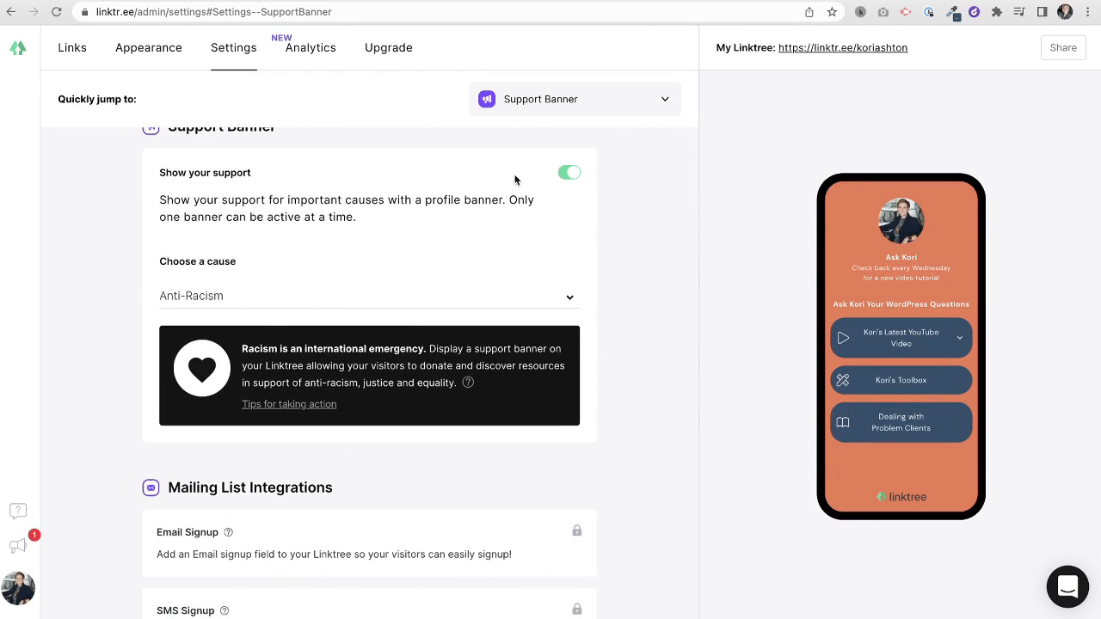
left_click(569, 172)
left_click(573, 174)
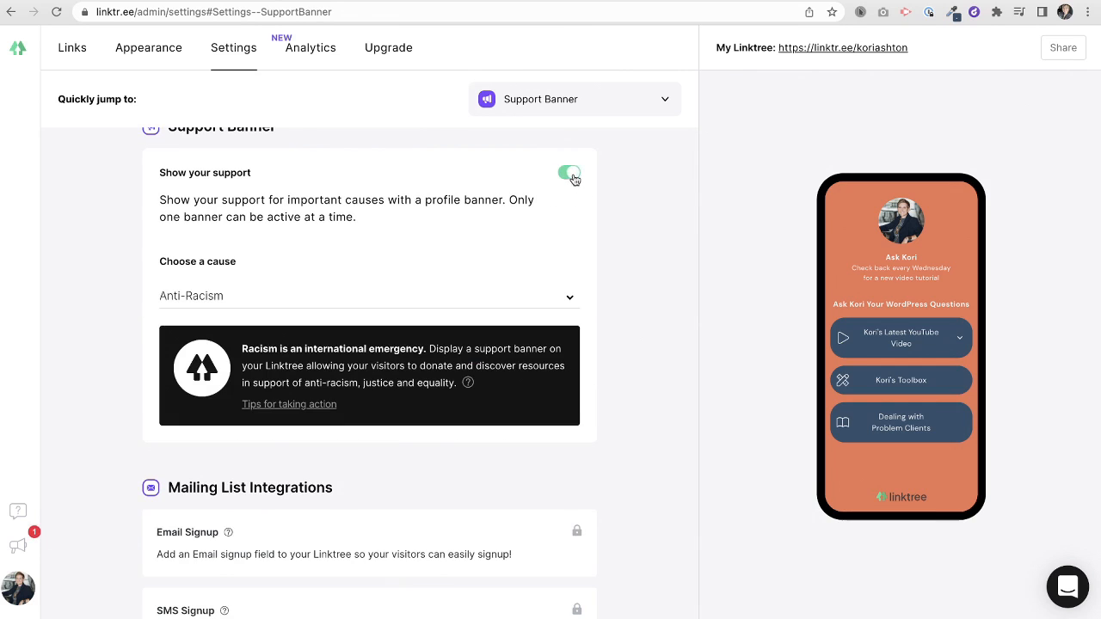
left_click(317, 299)
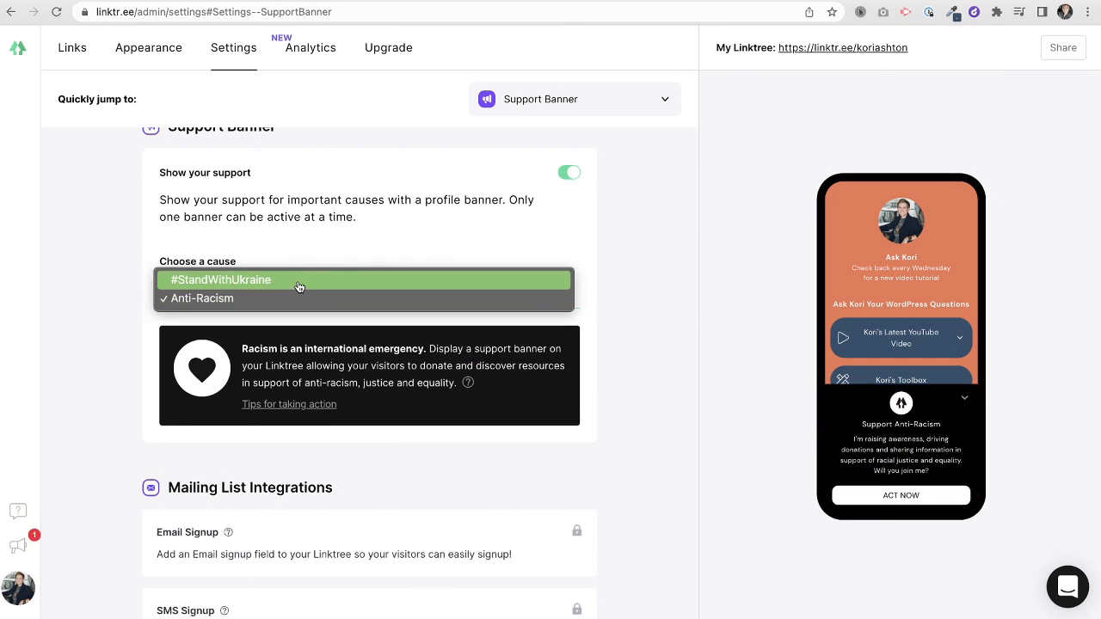
left_click(299, 280)
left_click(310, 306)
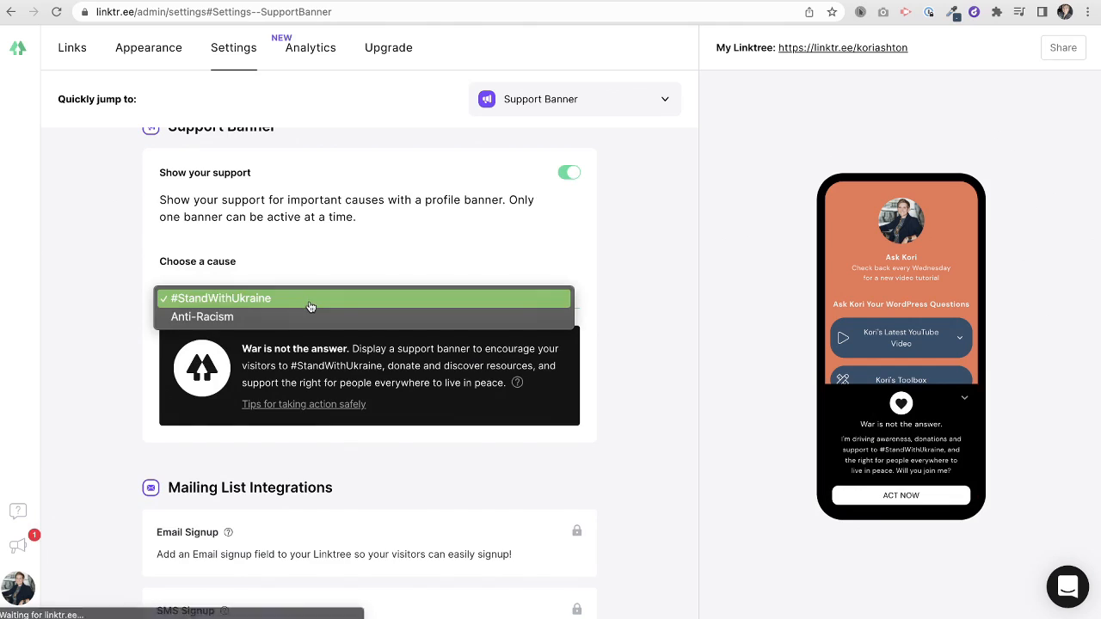
left_click(309, 322)
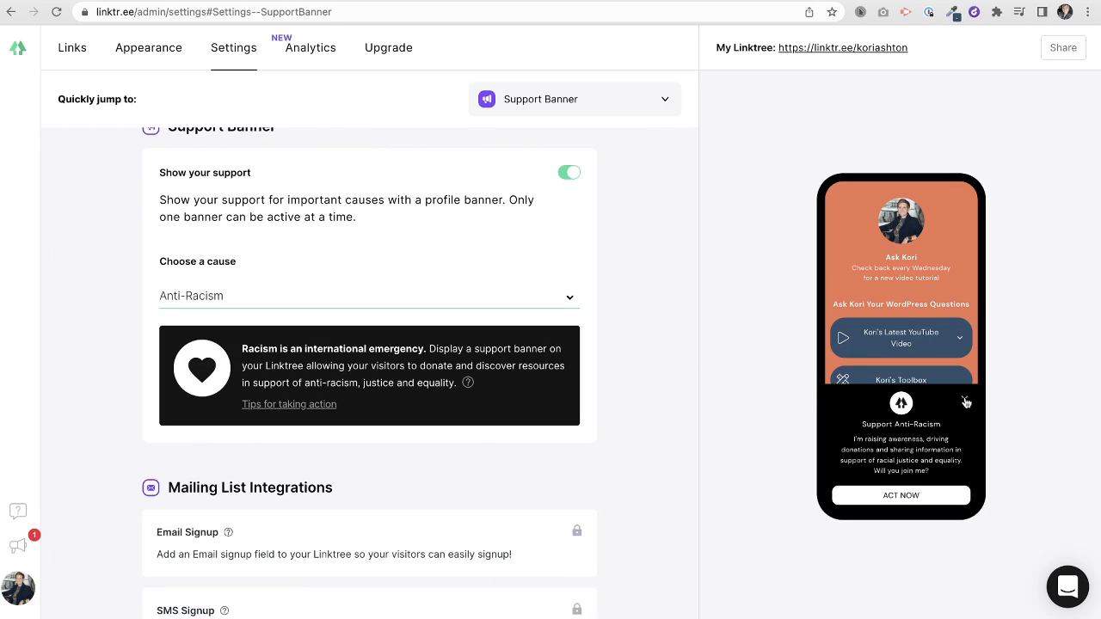
- Collapse and expand the banner in the preview, then switch the support banner off
left_click(964, 401)
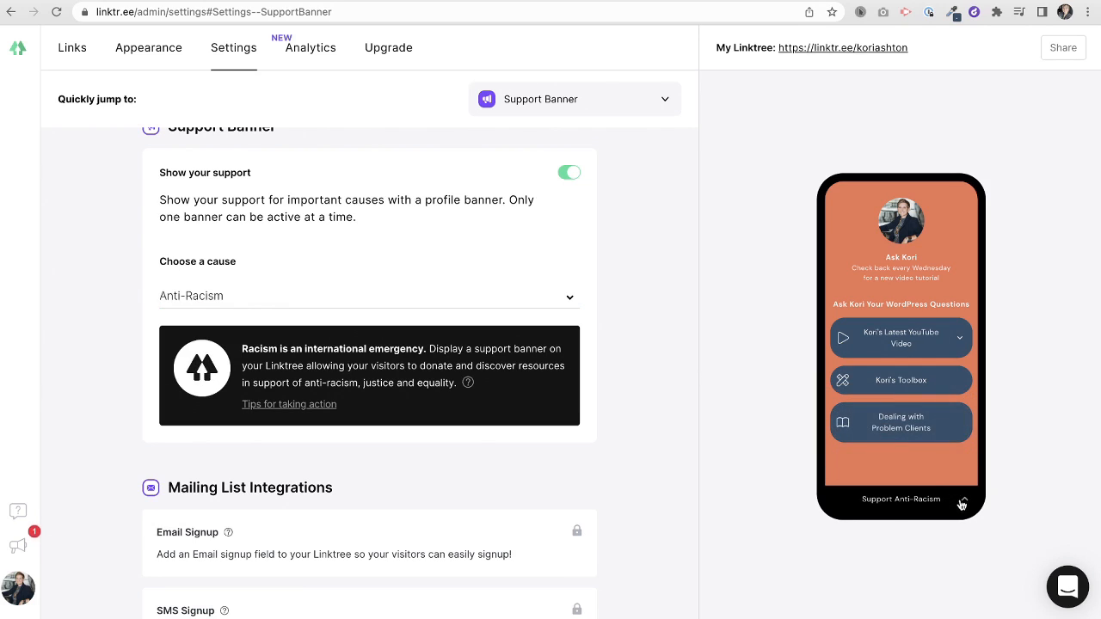
left_click(962, 503)
left_click(964, 401)
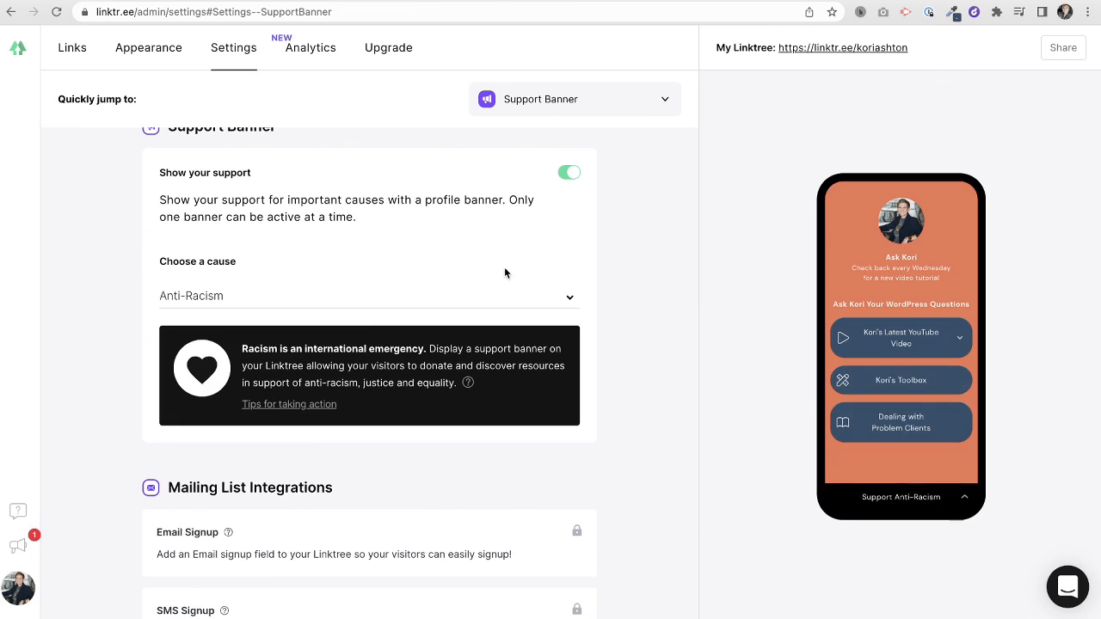
left_click(569, 172)
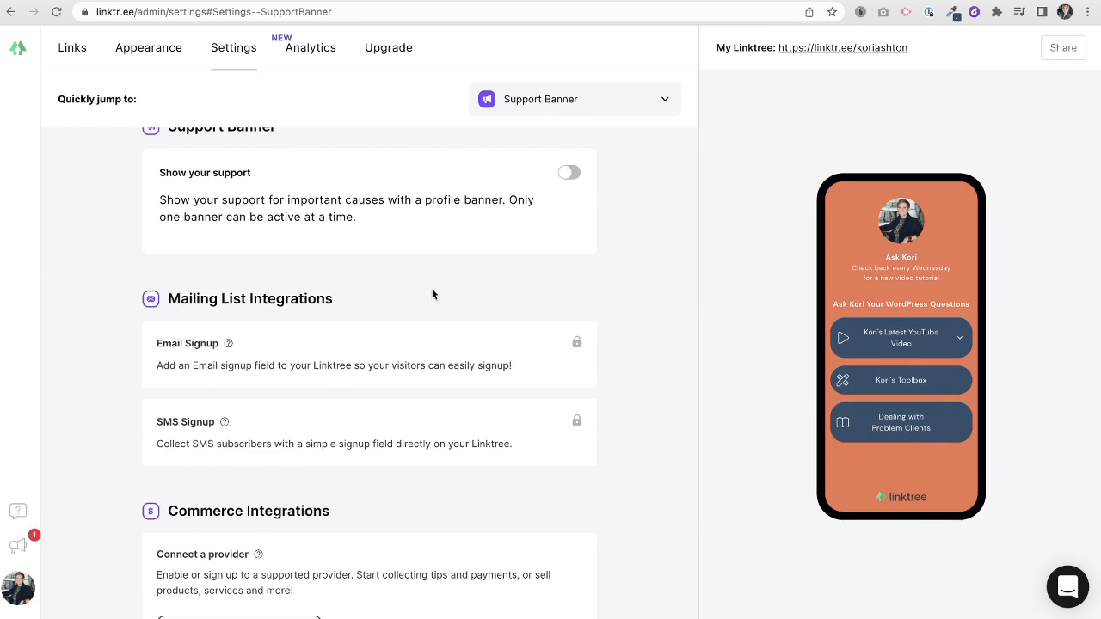
scroll(432, 295, "down", 2)
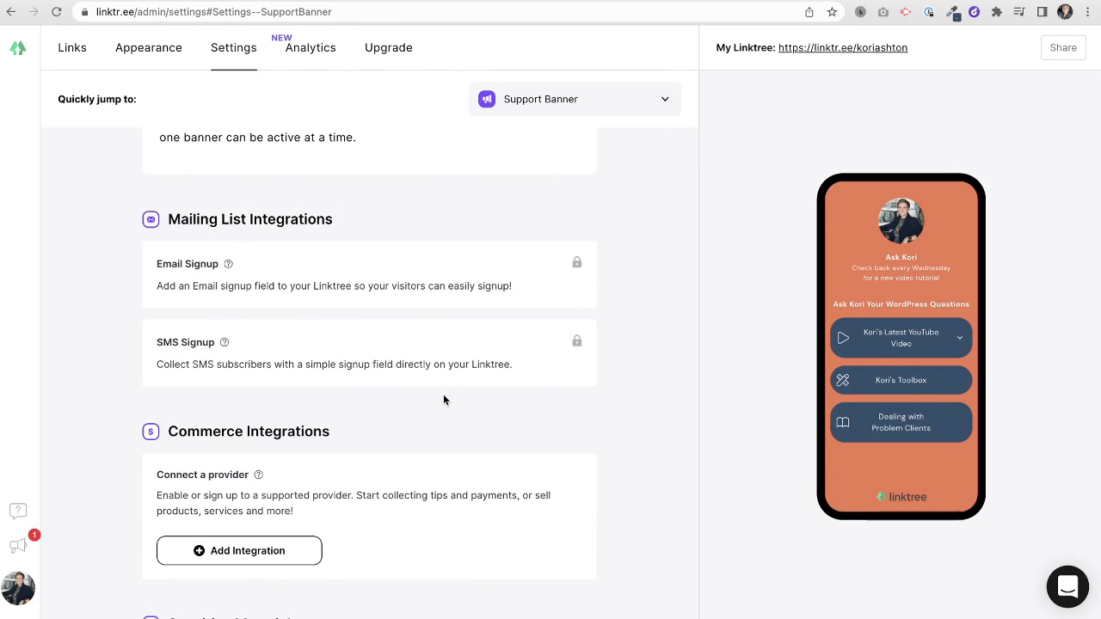
scroll(375, 308, "down", 1)
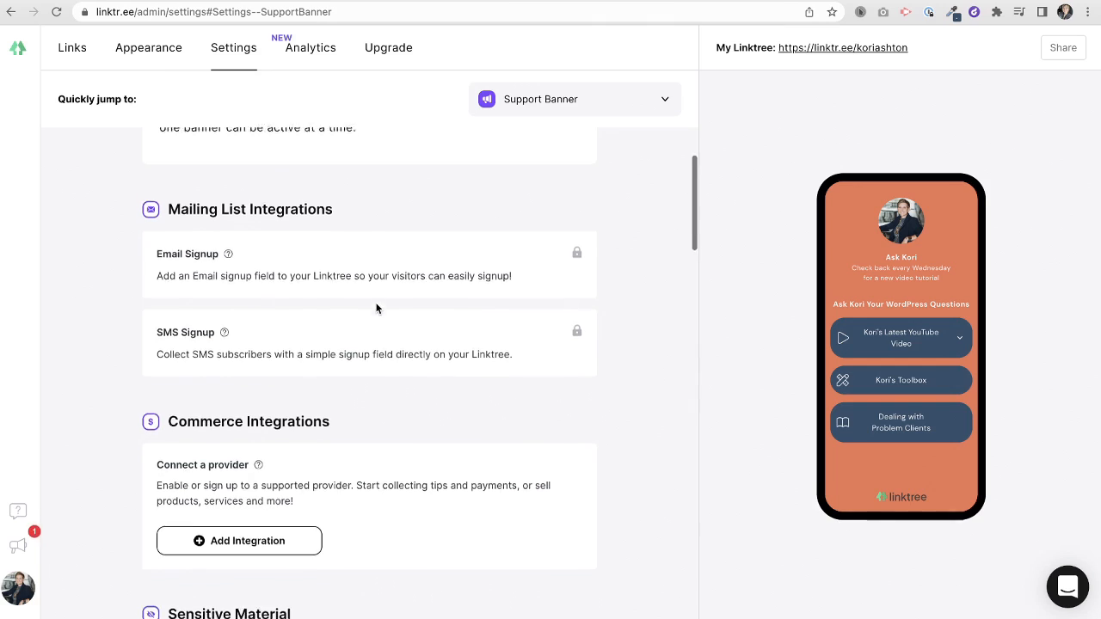
scroll(376, 308, "down", 5)
scroll(373, 295, "down", 1)
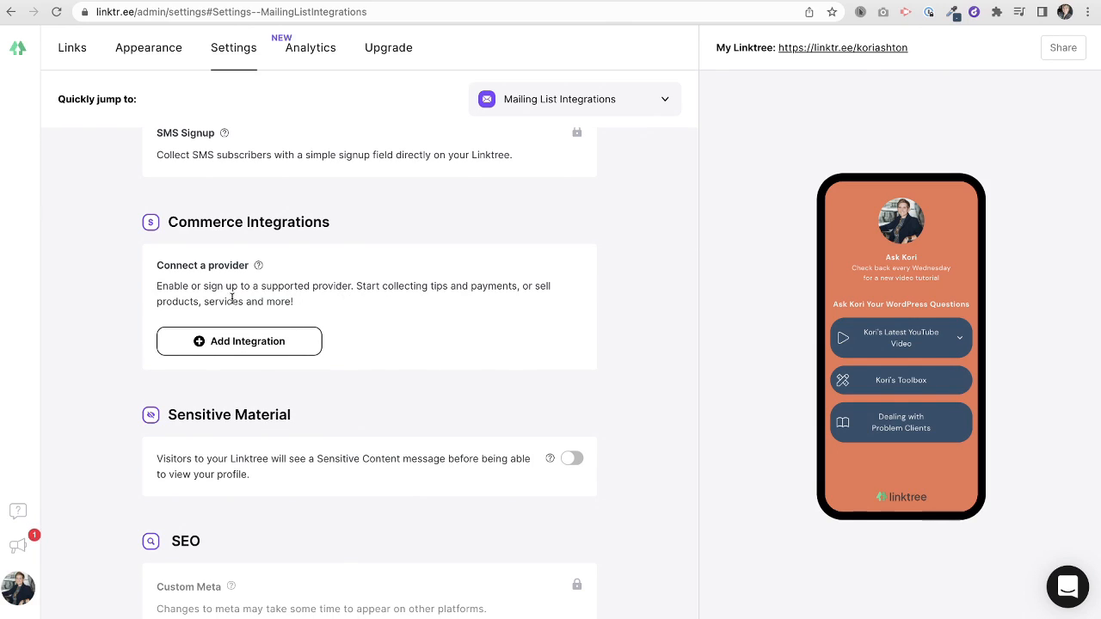
left_click(241, 344)
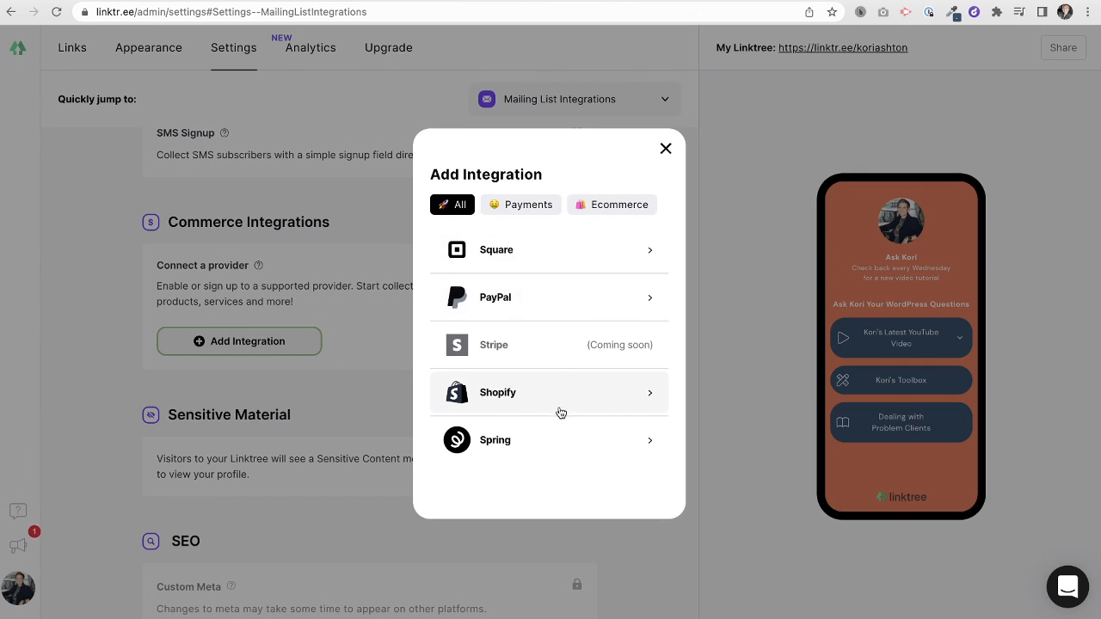
left_click(523, 208)
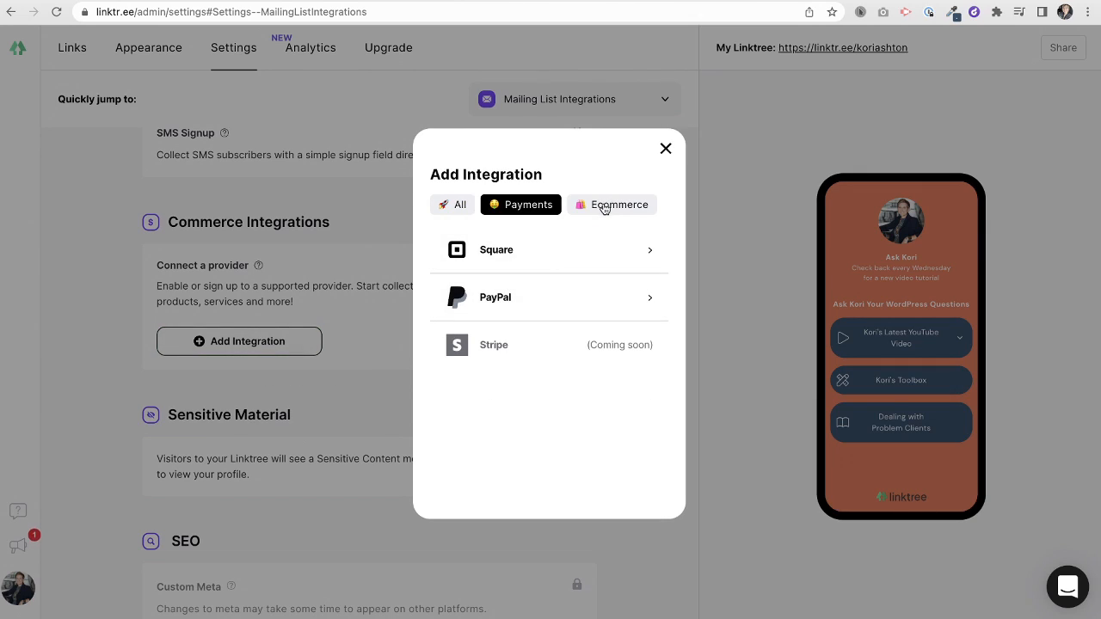
left_click(605, 208)
left_click(455, 208)
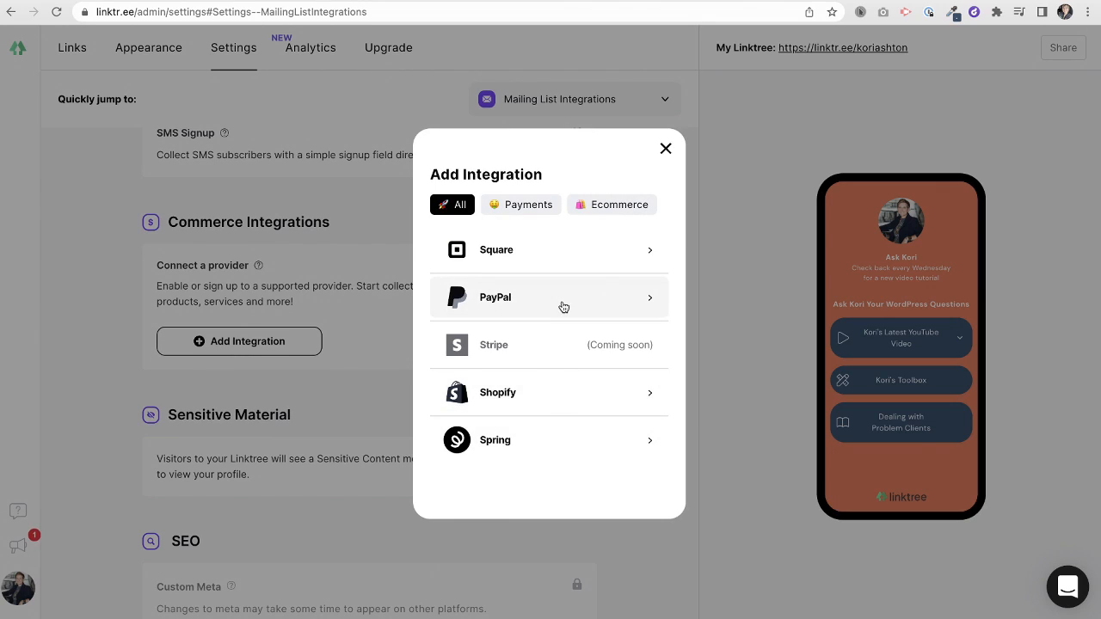
left_click(664, 148)
scroll(438, 386, "down", 3)
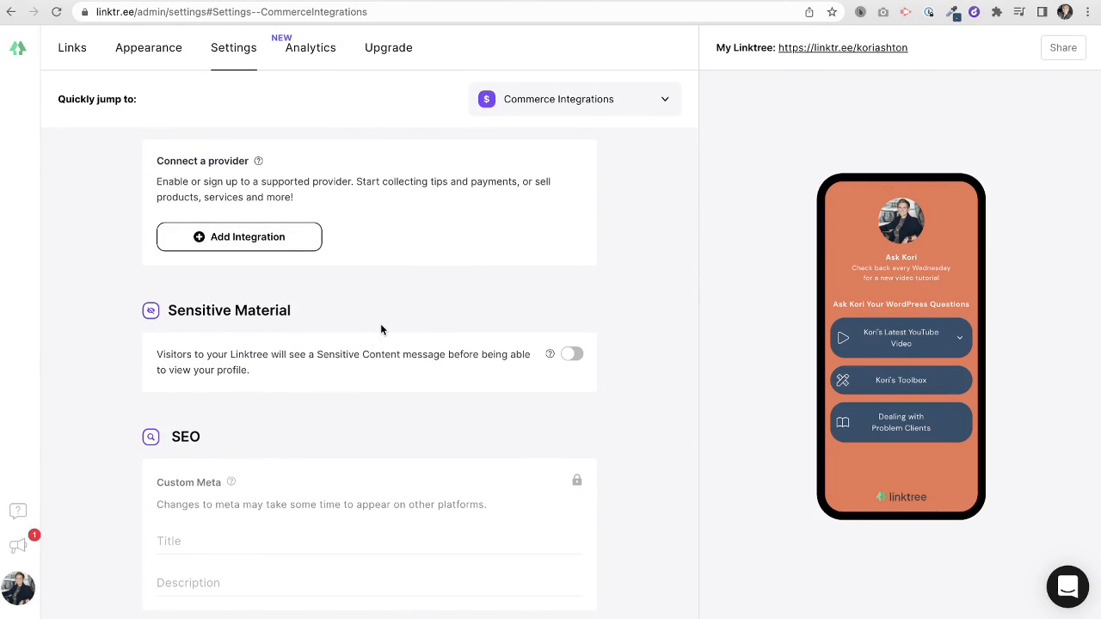
scroll(380, 325, "down", 1)
scroll(348, 344, "down", 2)
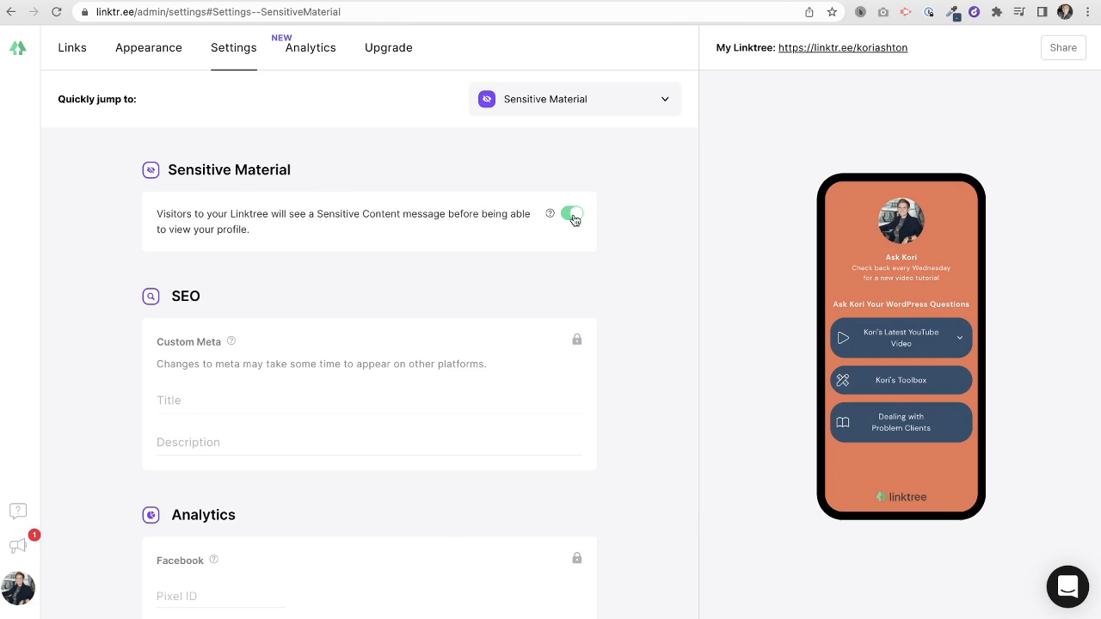
scroll(542, 266, "down", 3)
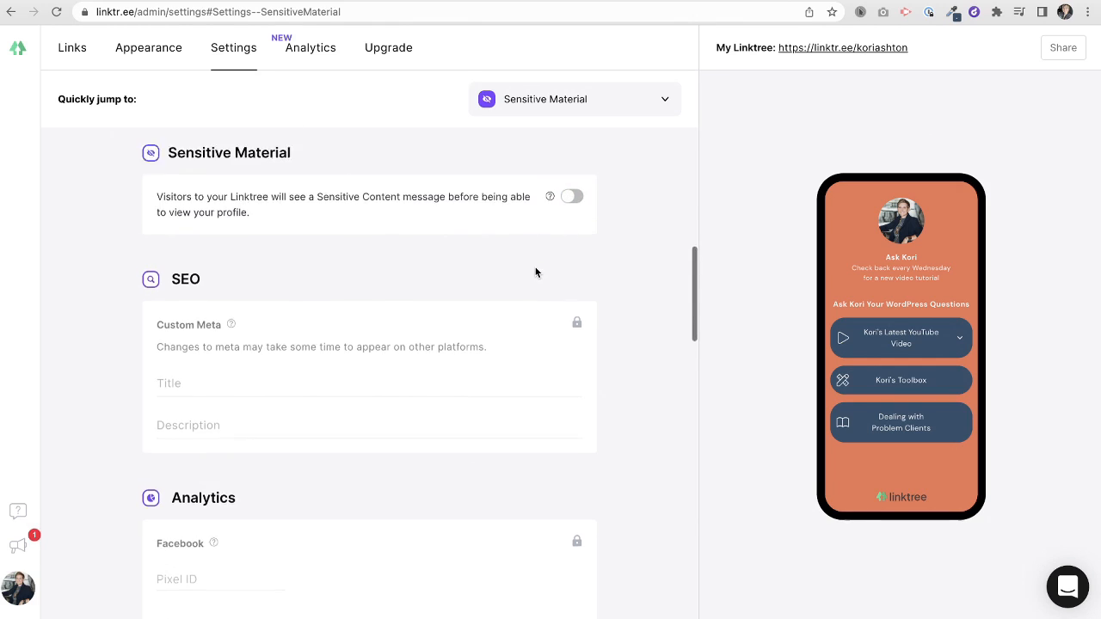
mouse_move(576, 187)
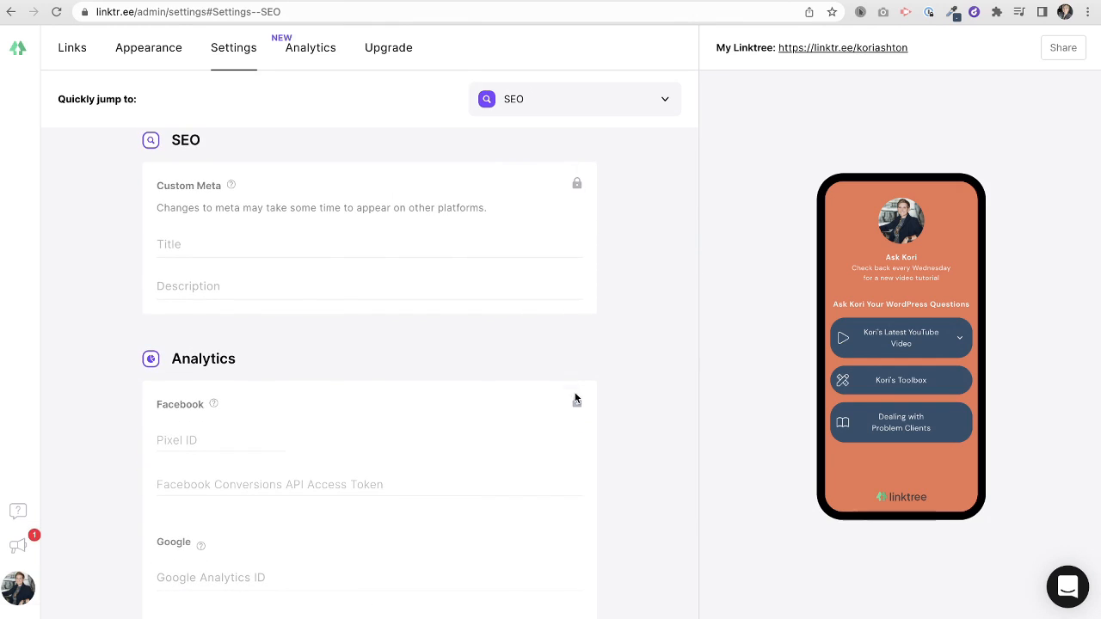
scroll(439, 401, "down", 3)
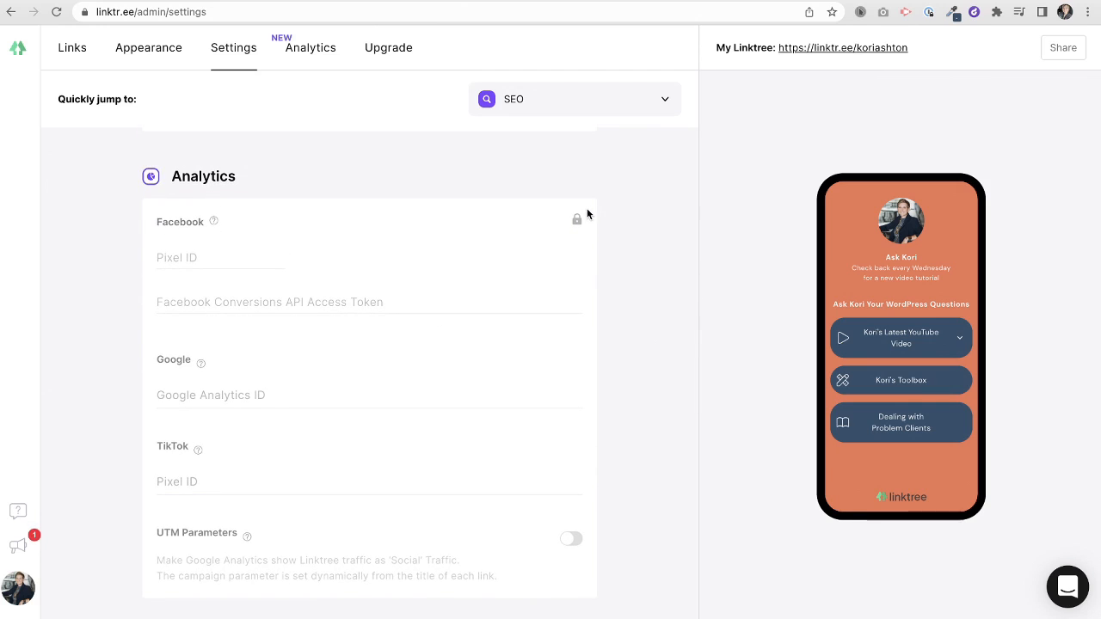
scroll(530, 327, "down", 5)
scroll(528, 333, "down", 2)
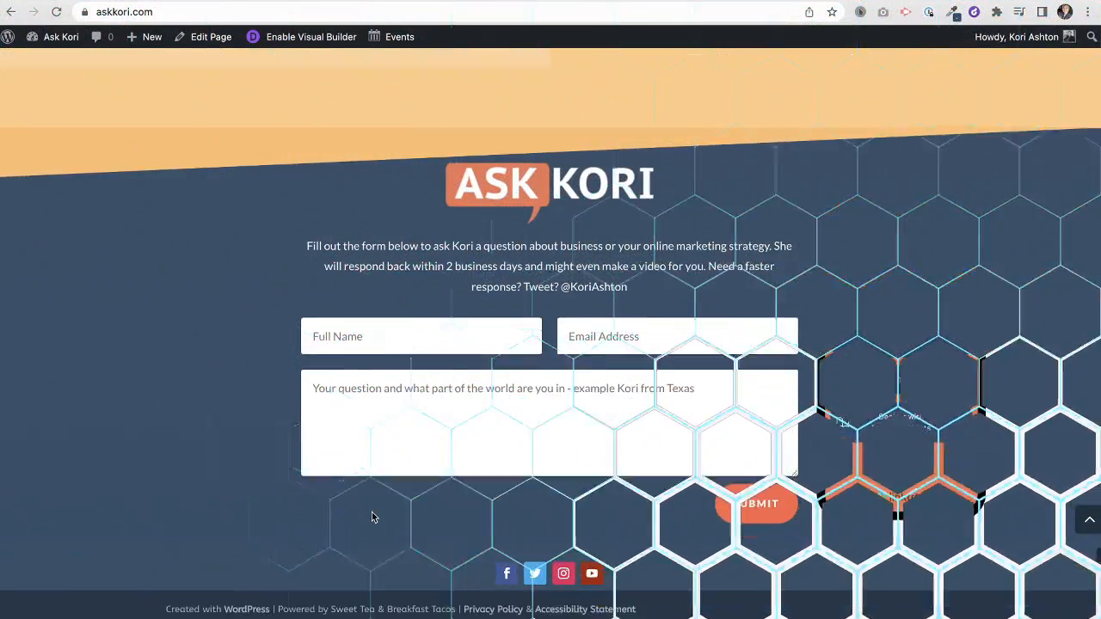
- Copy the Facebook icon's link address from the askkori.com footer
right_click(513, 576)
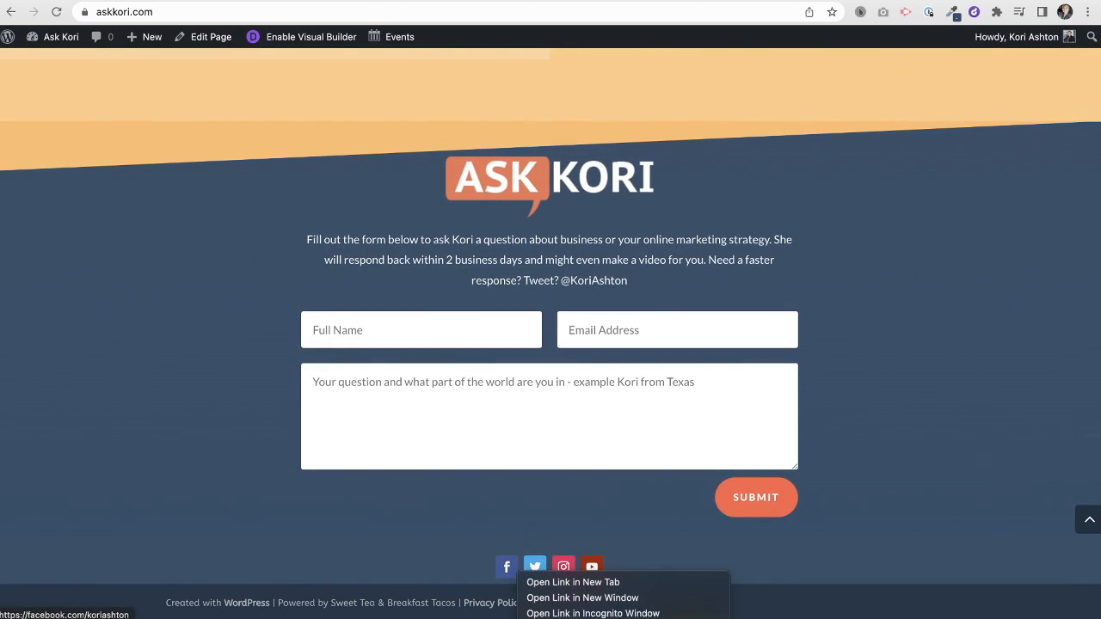
key("Escape")
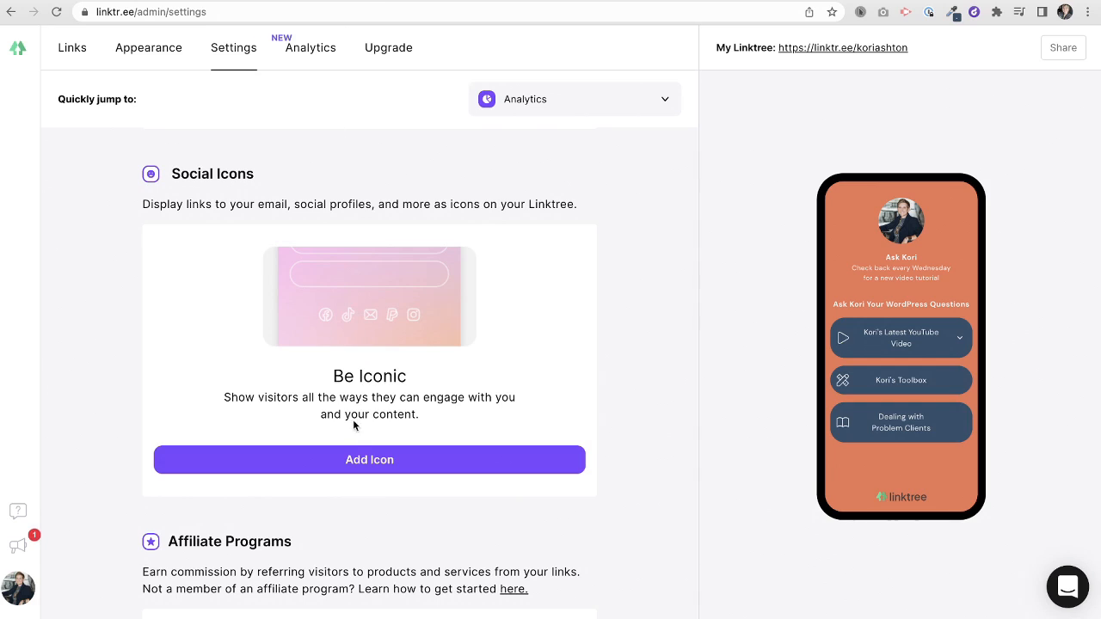
- Add a Facebook social icon using the pasted Facebook page URL
left_click(369, 462)
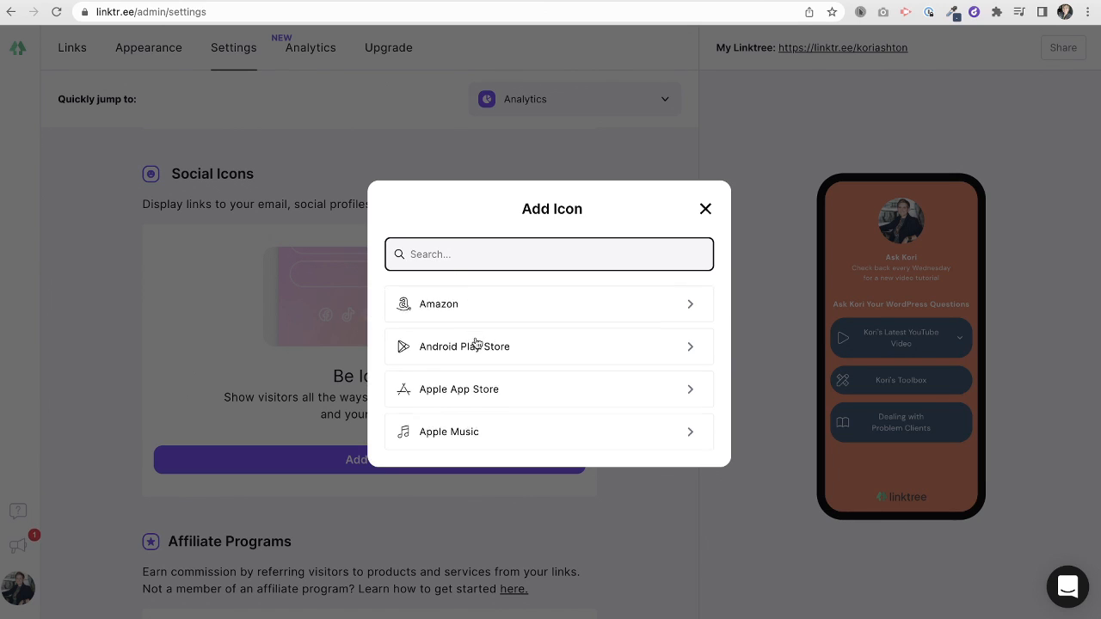
scroll(475, 342, "down", 15)
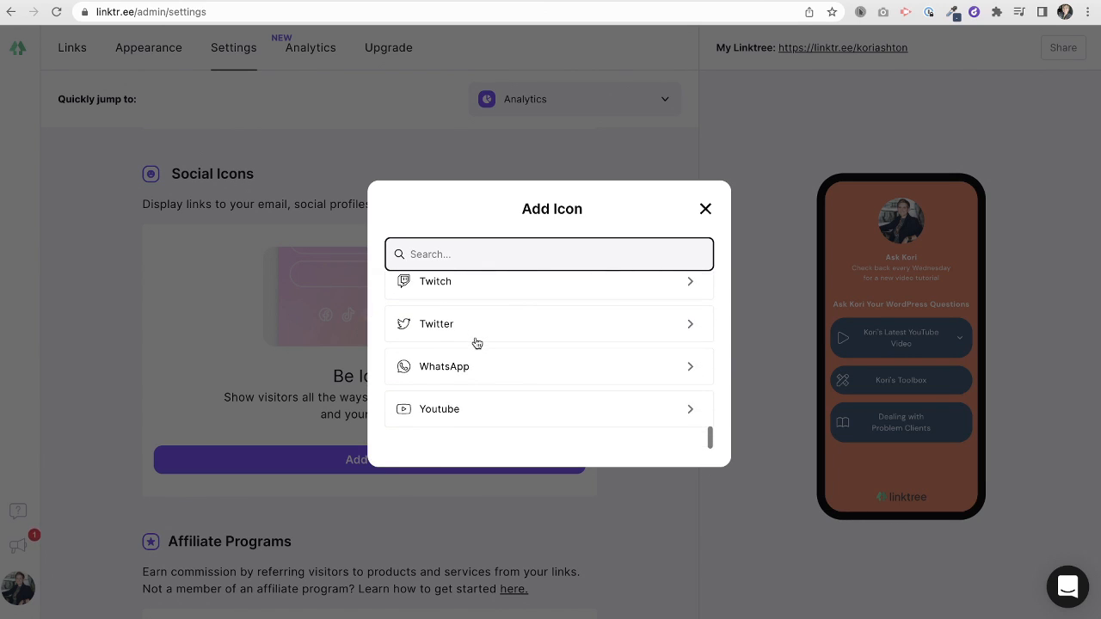
scroll(476, 343, "up", 15)
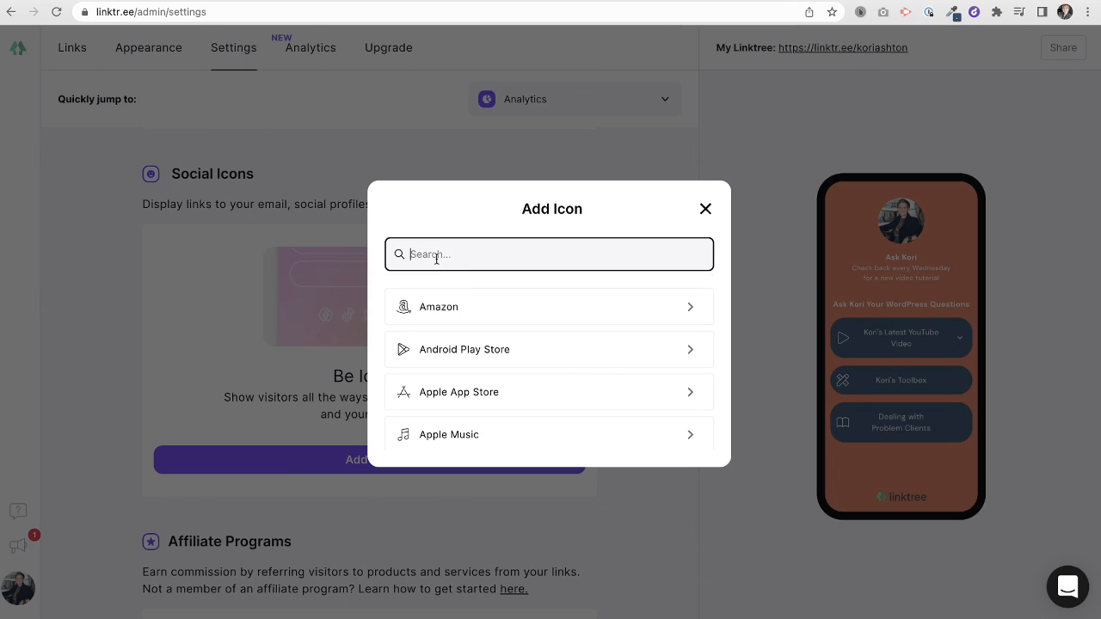
type("fac")
left_click(488, 306)
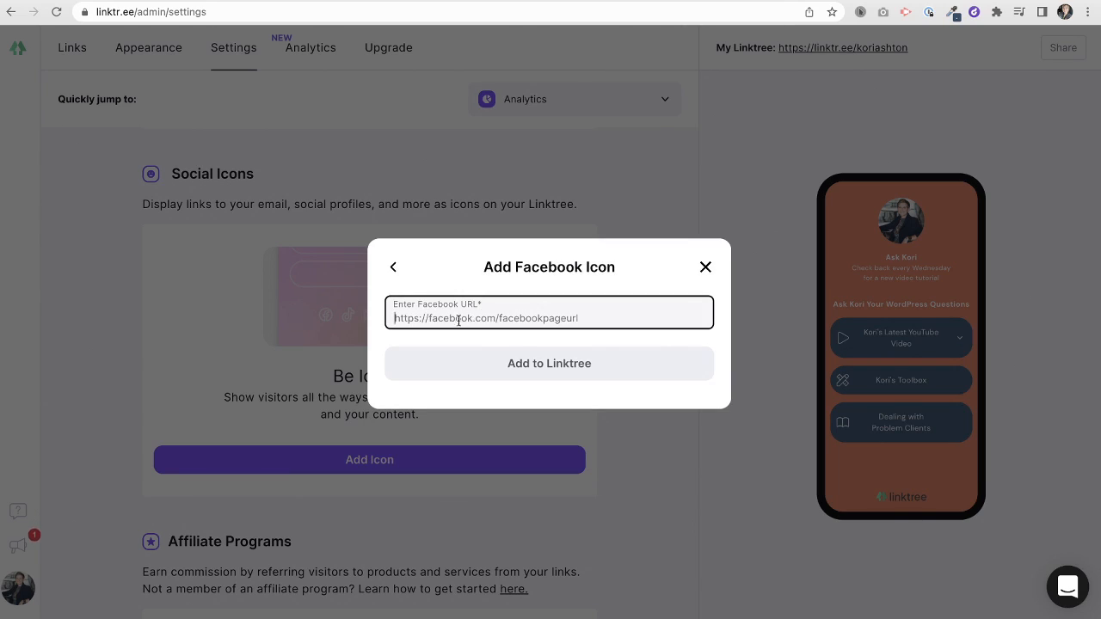
type("https://facebook.com/koriashton")
left_click(541, 364)
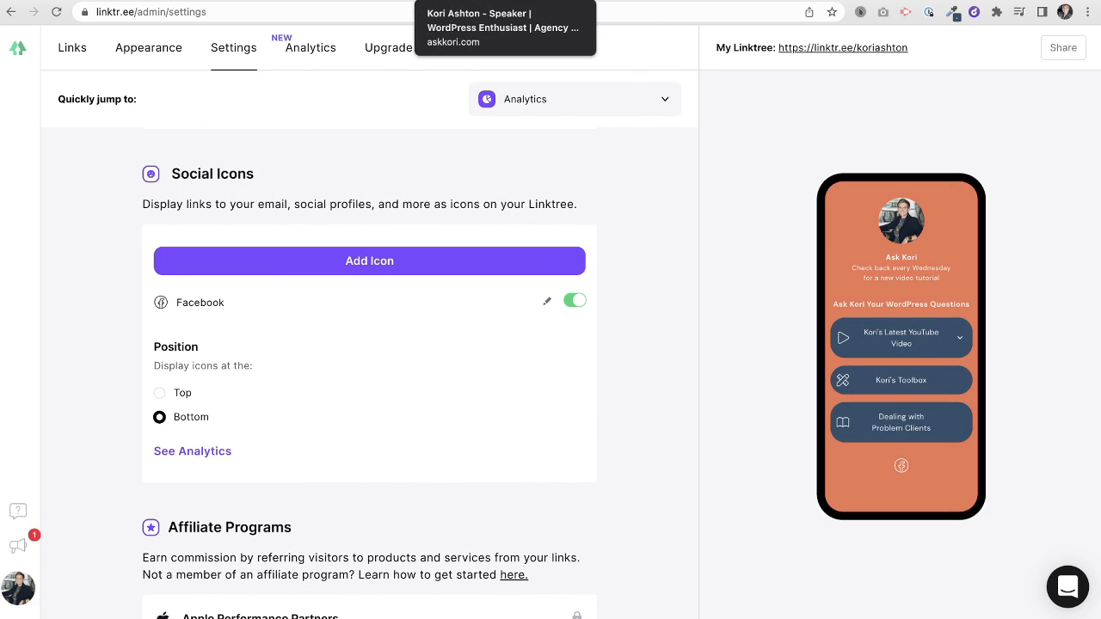
- Add a Twitter icon with the account's username and move it ahead of Facebook
left_click(374, 261)
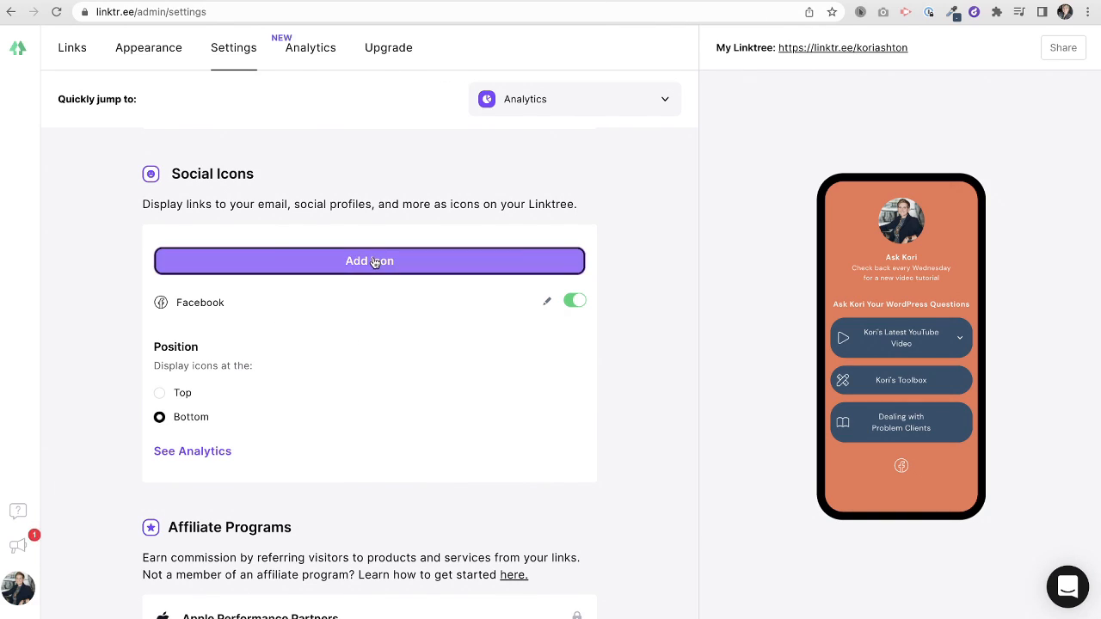
type("tw")
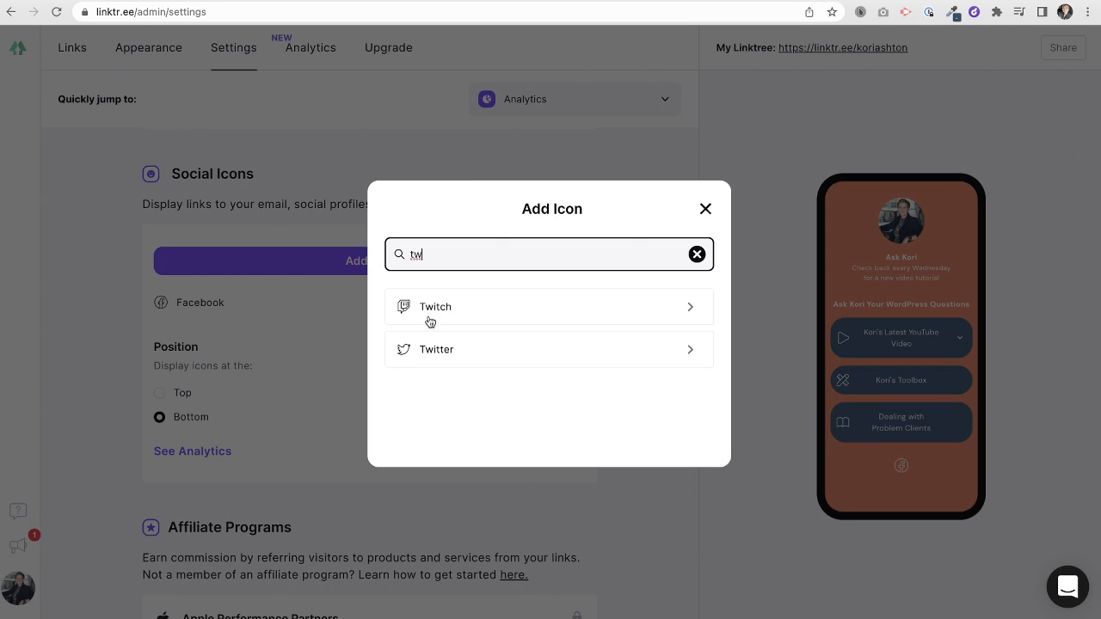
left_click(437, 349)
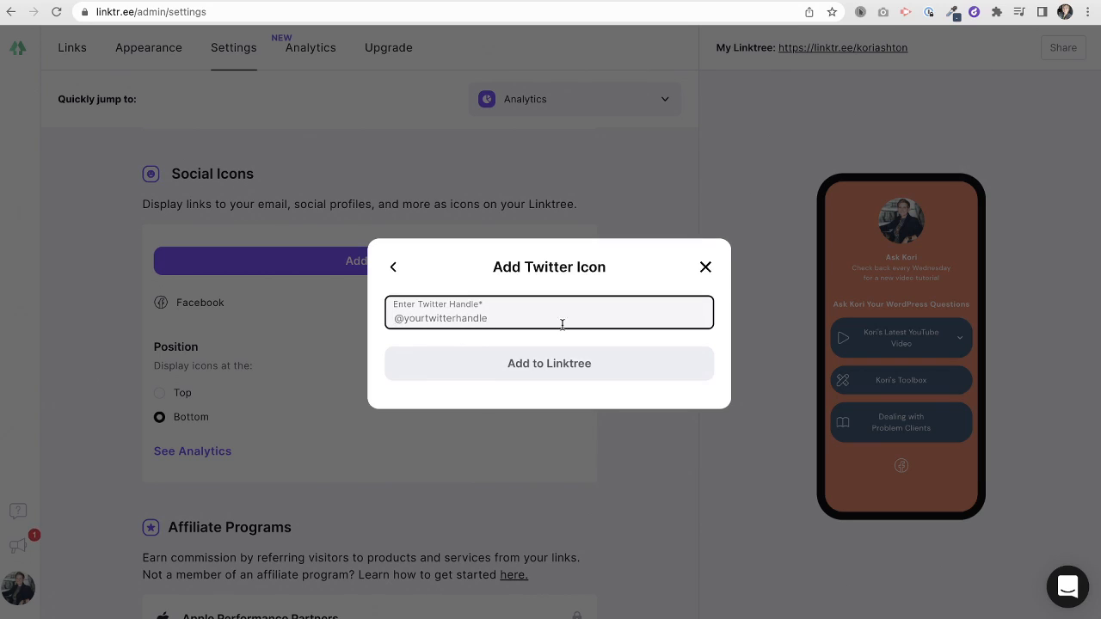
type("@koriashton")
left_click(551, 363)
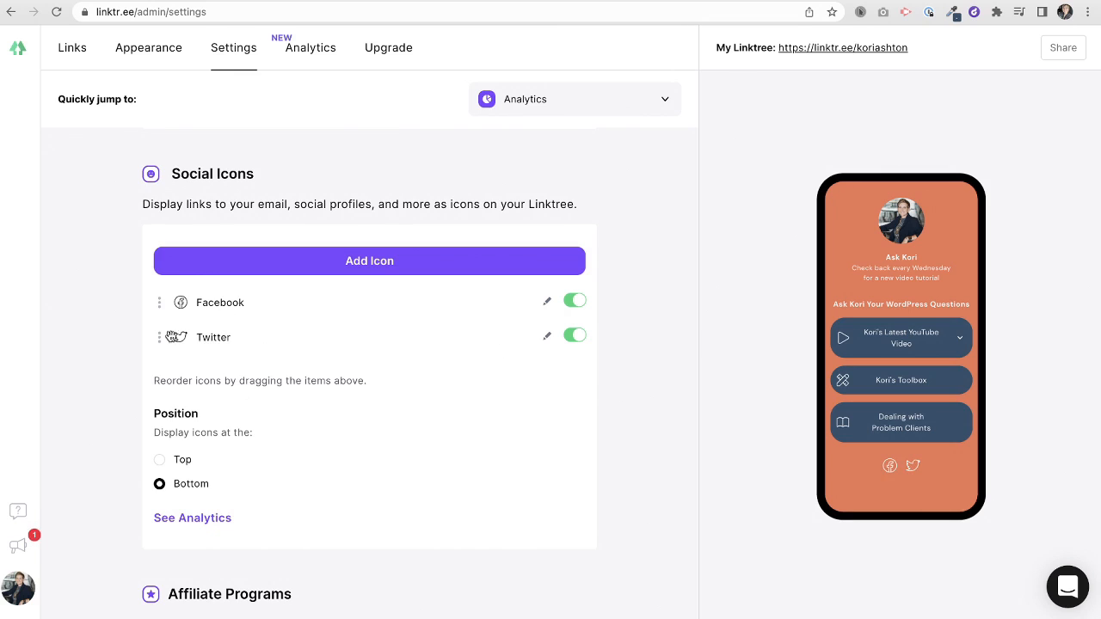
left_click_drag(175, 336, 161, 302)
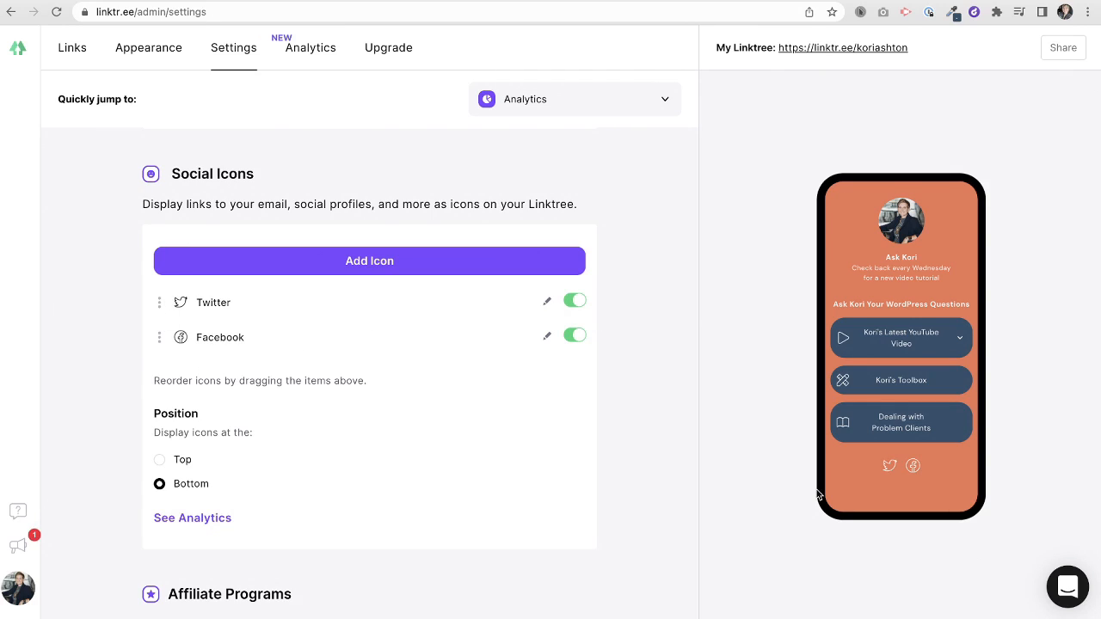
- Add an Instagram icon with the profile's Instagram username
left_click(371, 261)
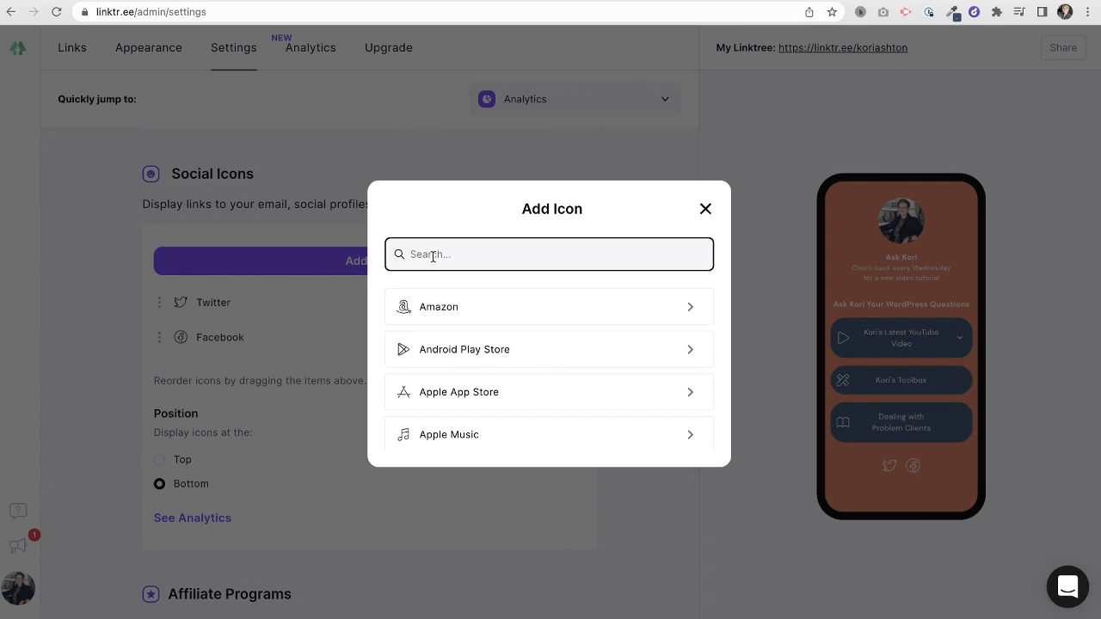
type("inst")
left_click(447, 306)
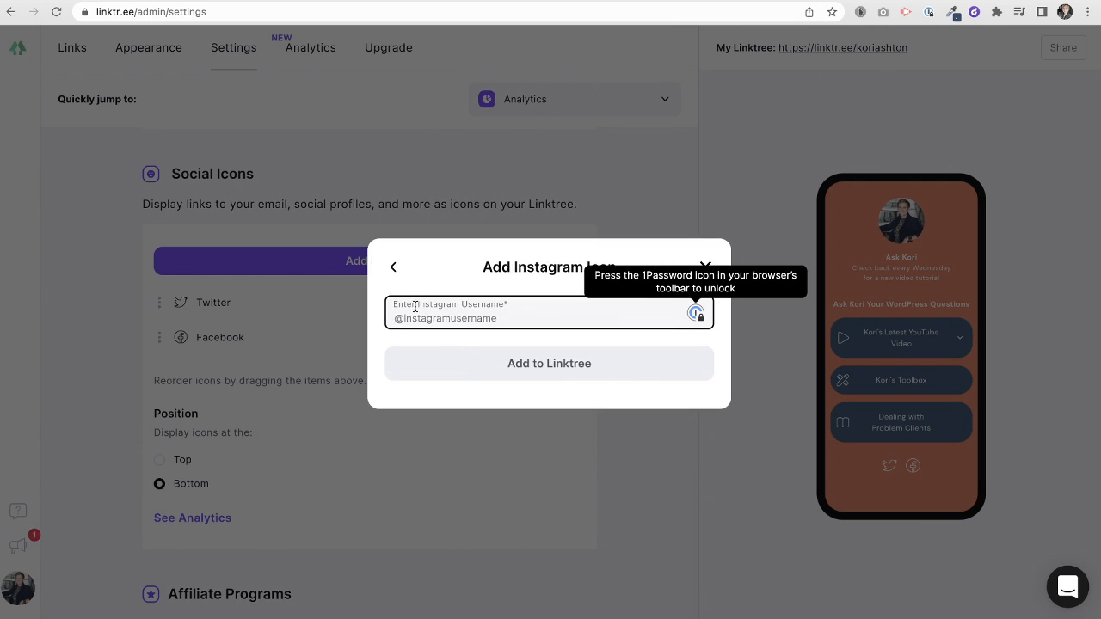
type("2")
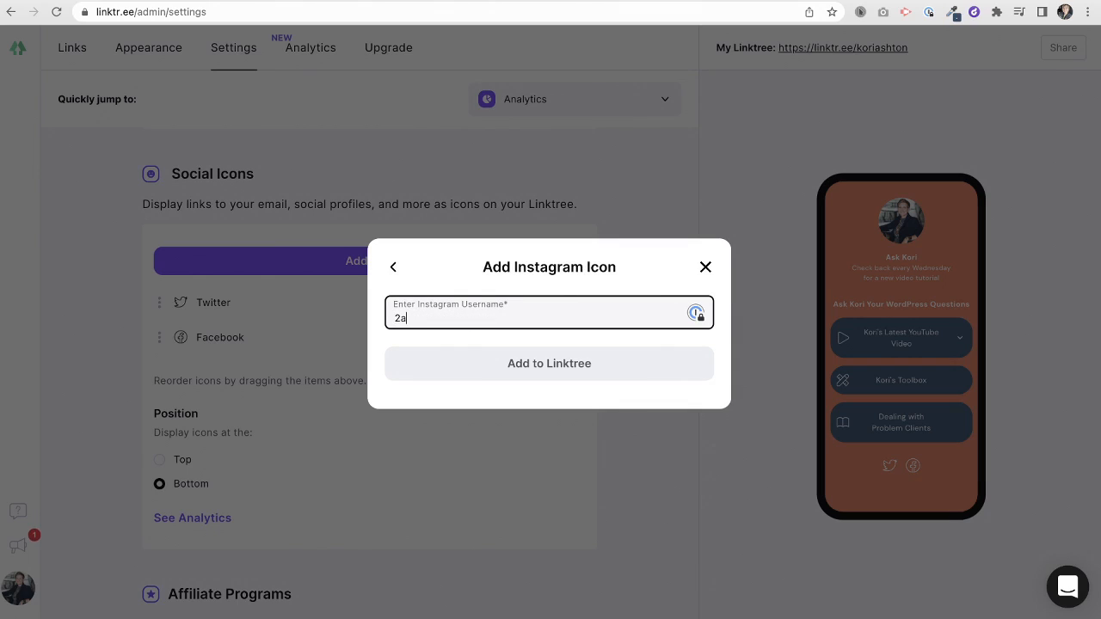
type("a")
key("BackSpace")
key("BackSpace")
type("@kori.ashton")
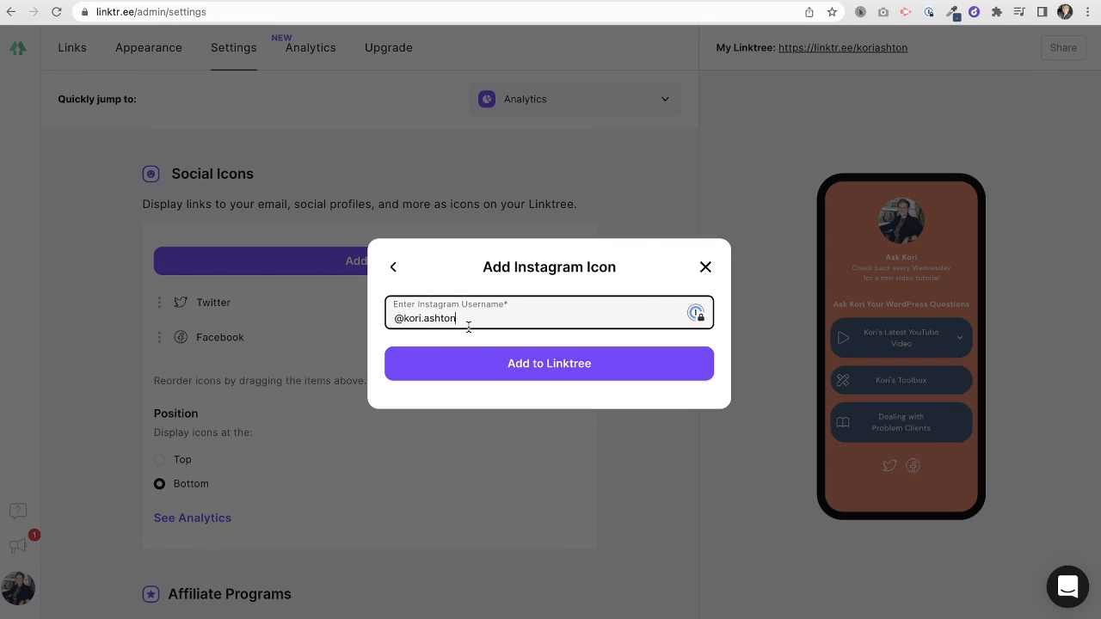
left_click(524, 366)
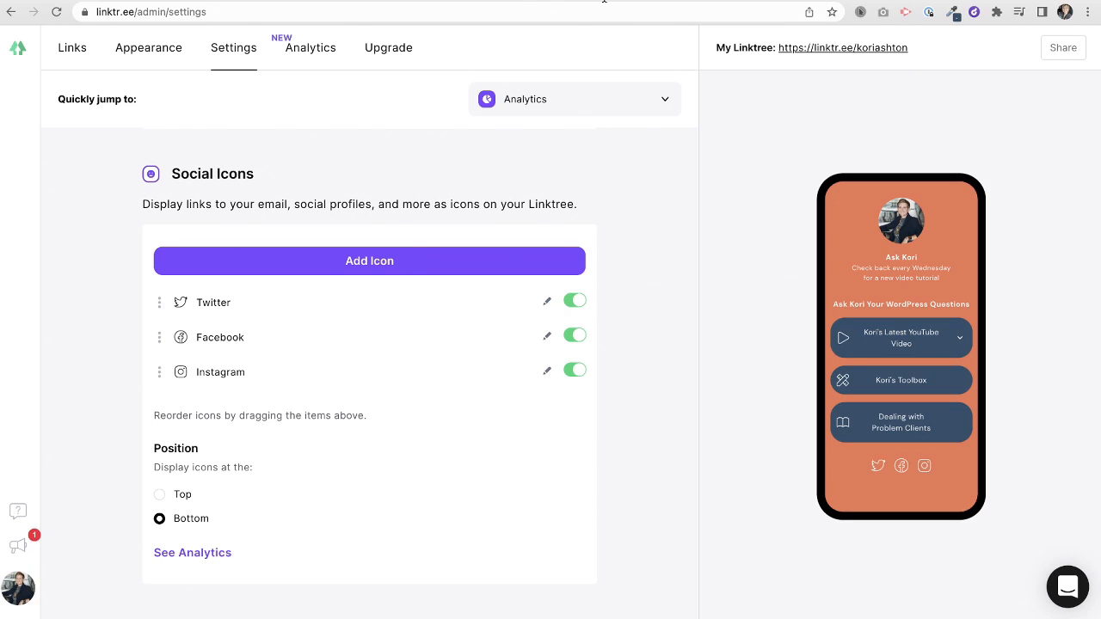
- Add a Youtube icon with the pasted channel URL and drag it to the top
left_click(378, 261)
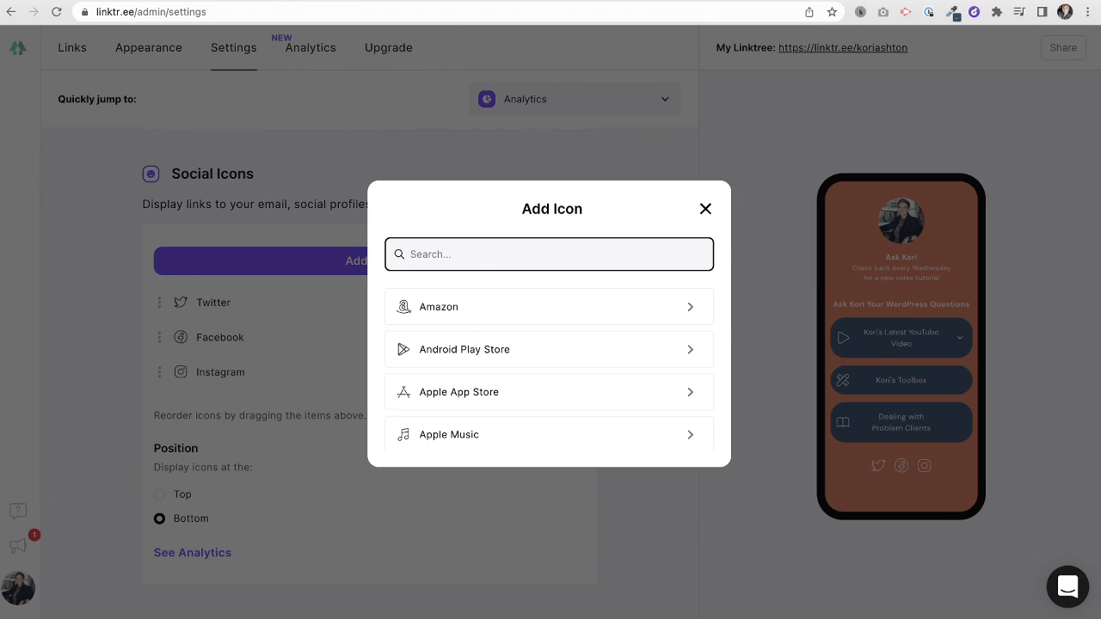
type("you")
left_click(439, 307)
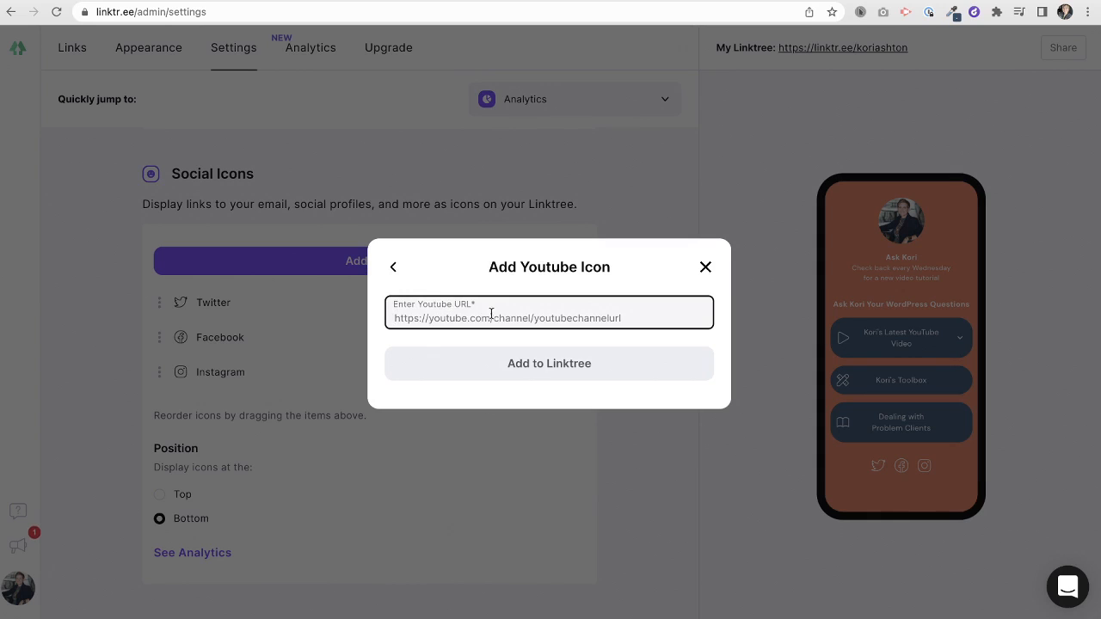
type("https://youtube.com/koriashton")
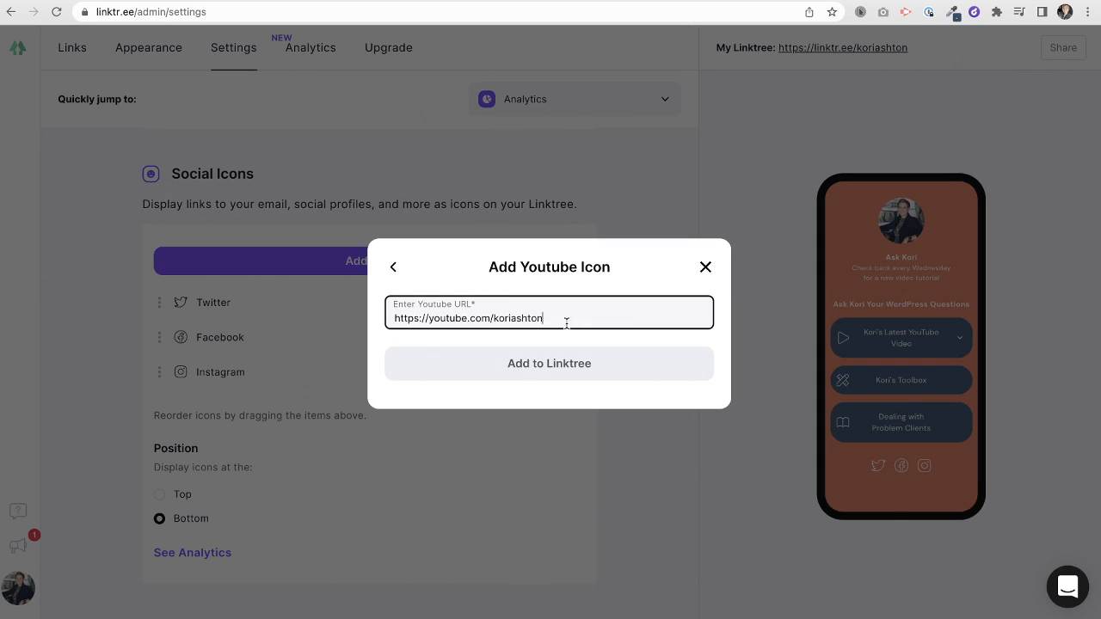
left_click(535, 364)
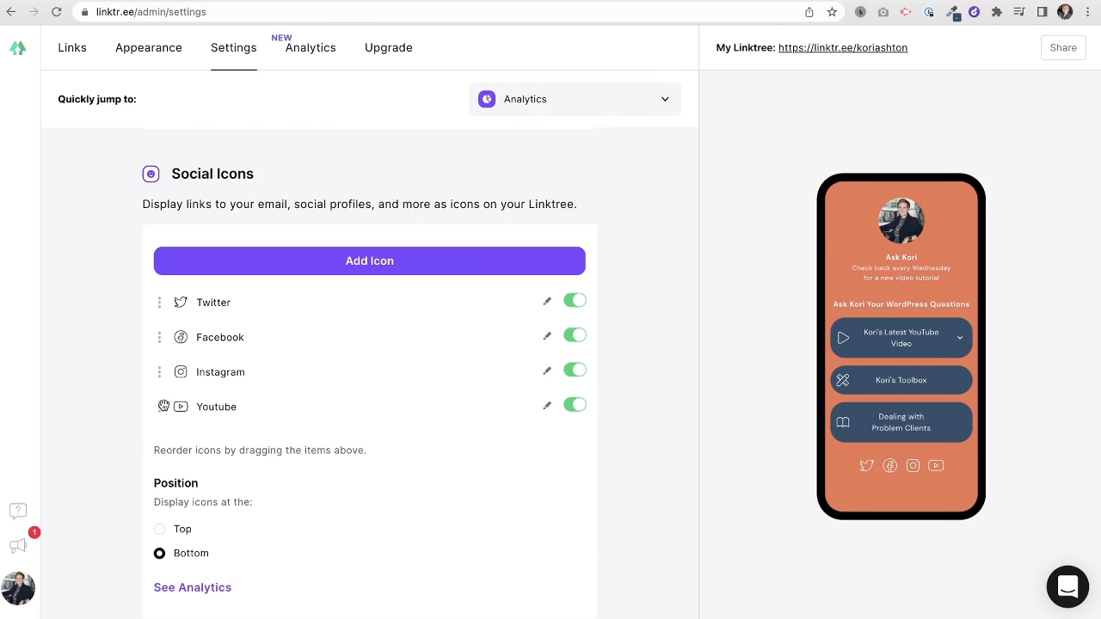
left_click_drag(164, 406, 163, 299)
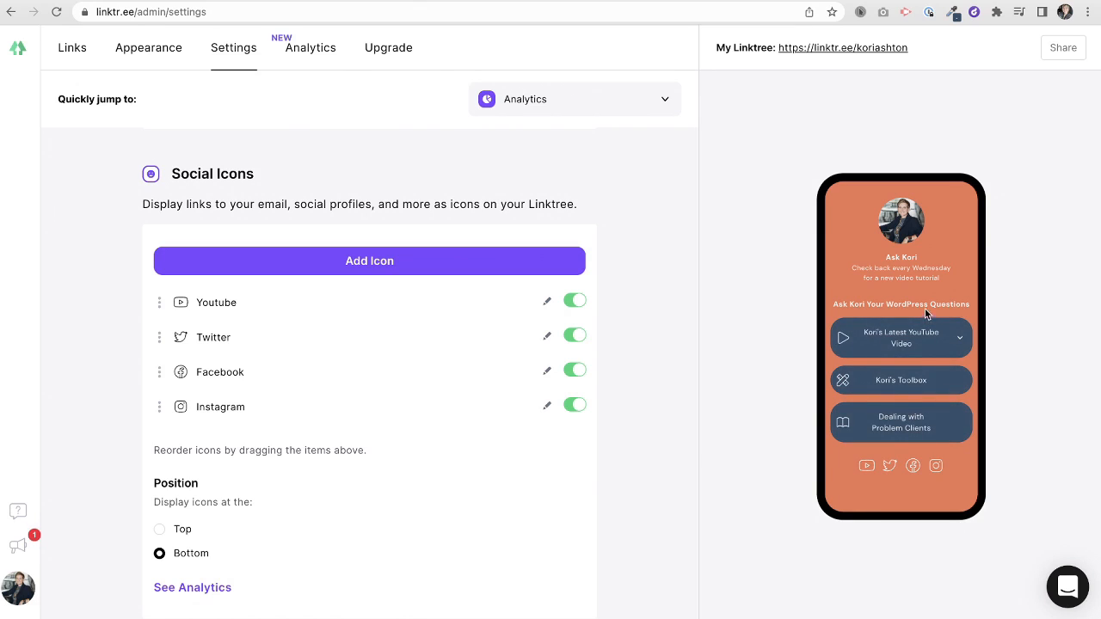
- Expand, play, pause and collapse the latest video embed in the preview
left_click(960, 342)
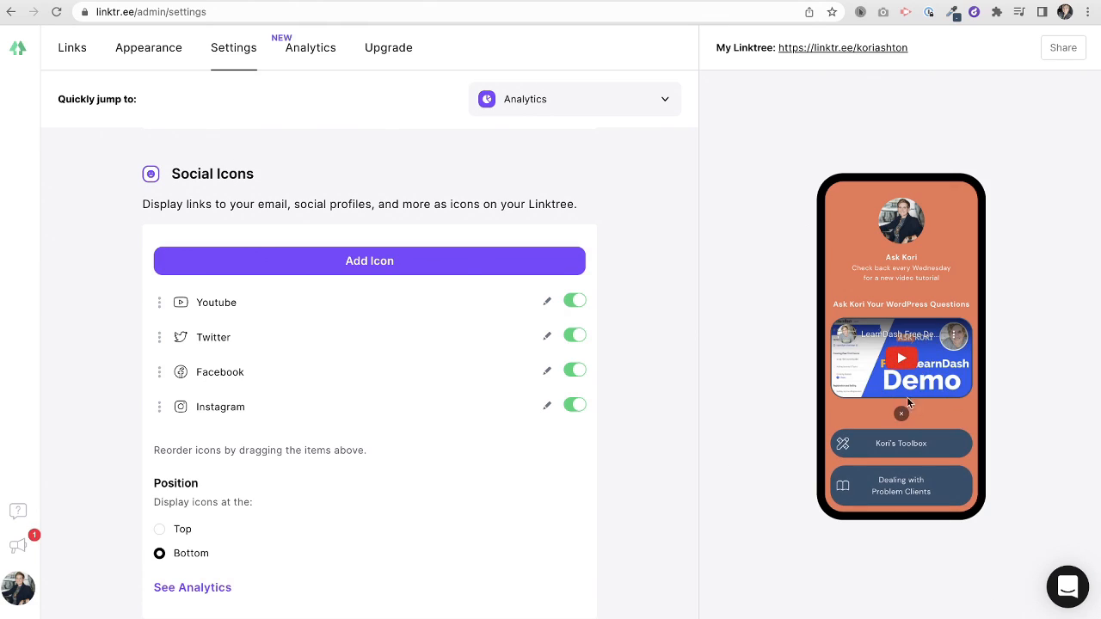
left_click(907, 396)
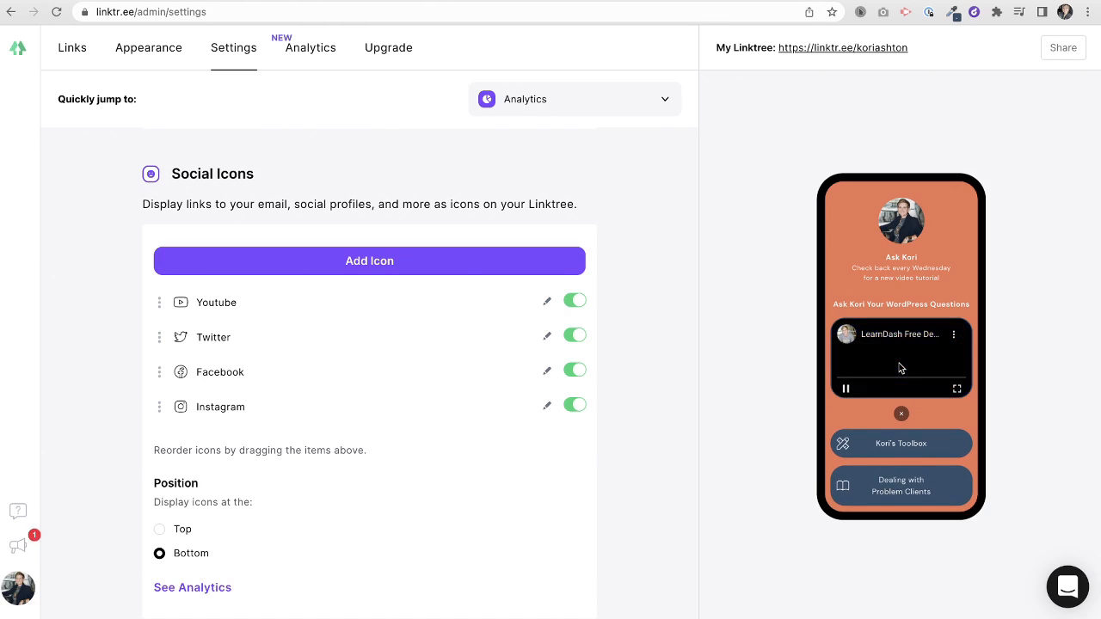
left_click(847, 392)
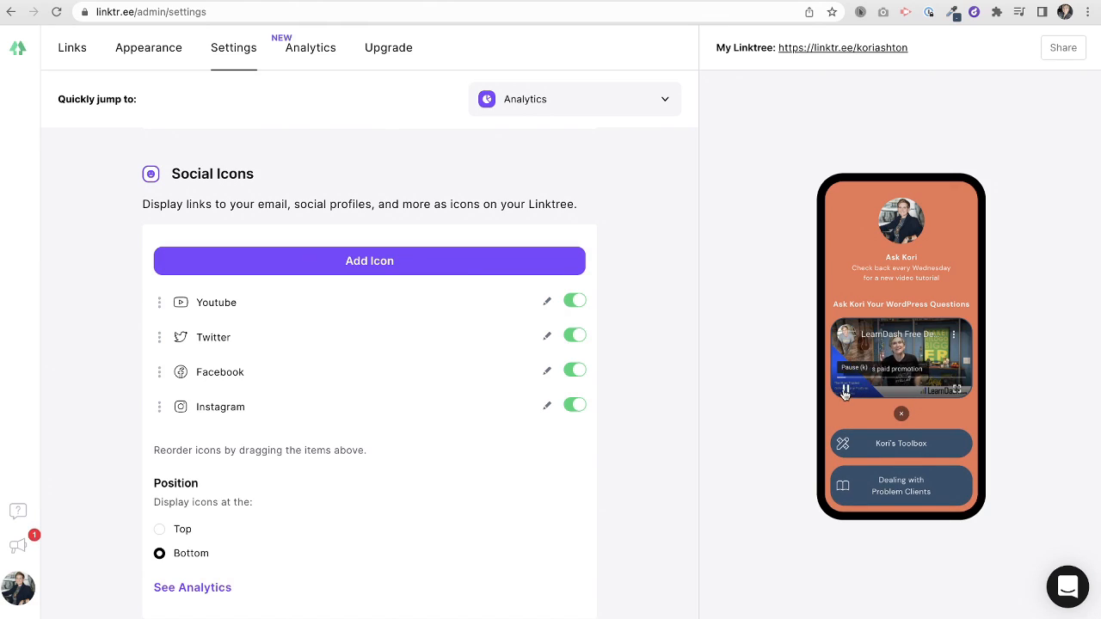
left_click(900, 413)
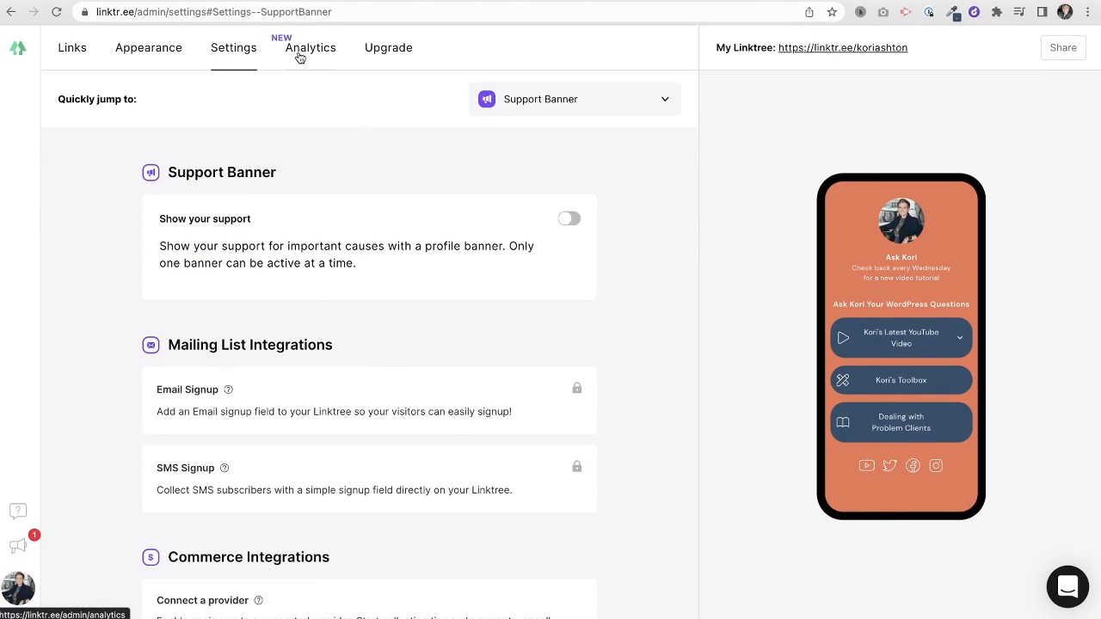
left_click(300, 55)
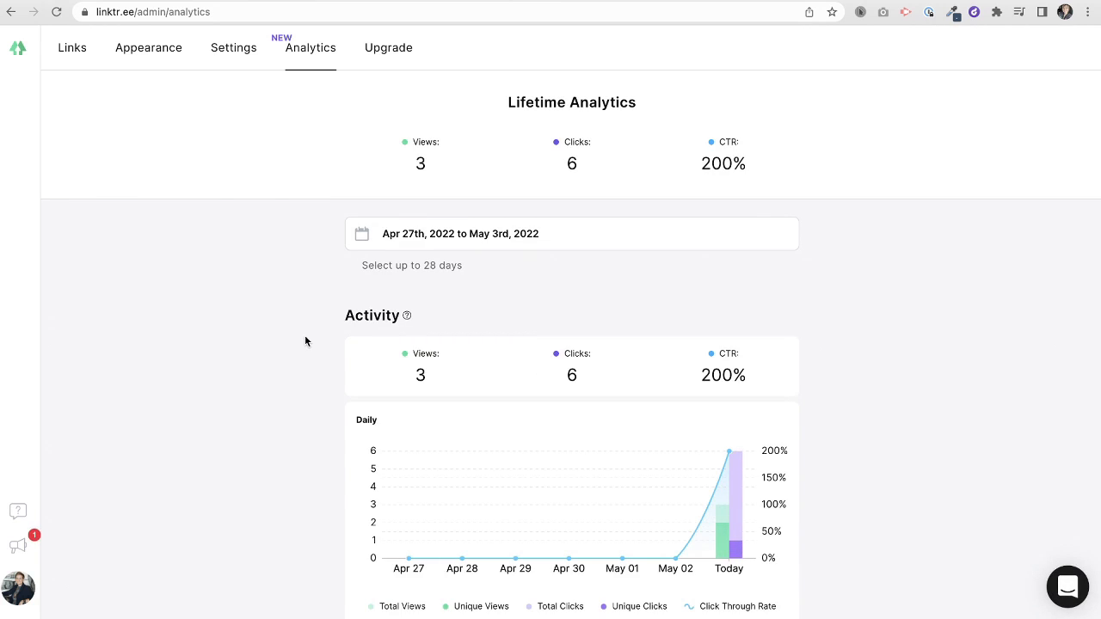
- Review the analytics charts (3 views, 6 clicks, 200% CTR), then return to Links
scroll(304, 341, "down", 3)
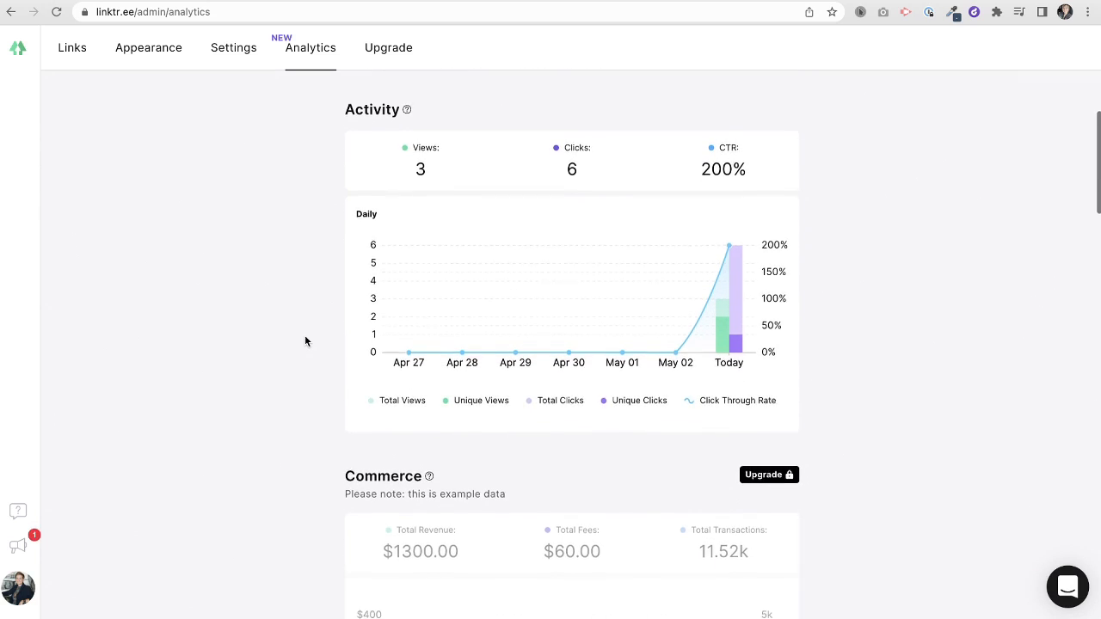
scroll(305, 342, "down", 3)
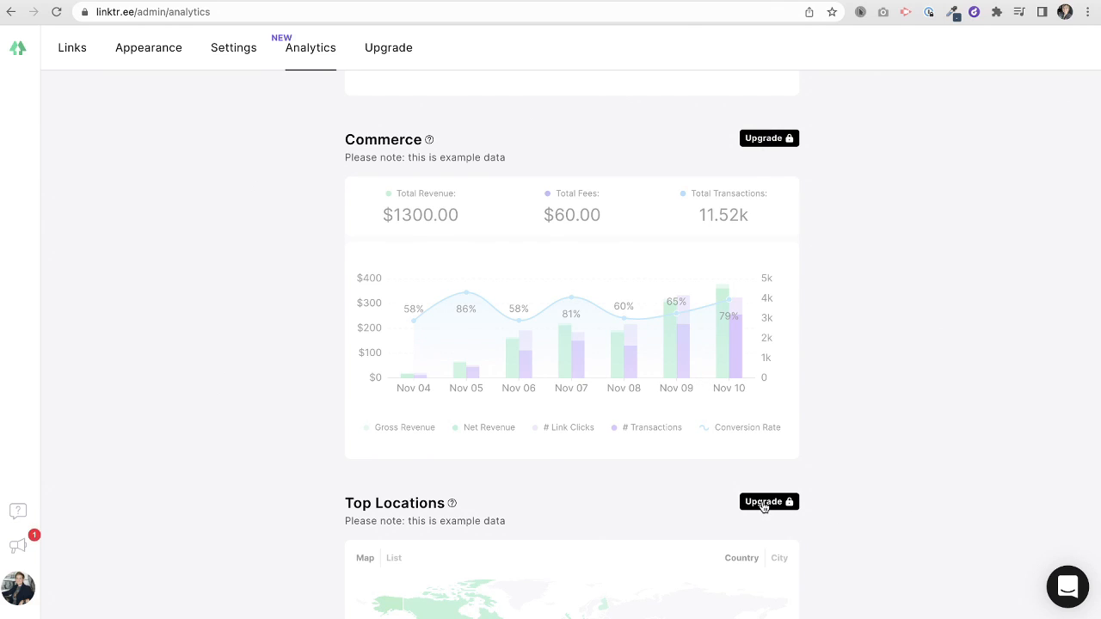
scroll(536, 263, "up", 6)
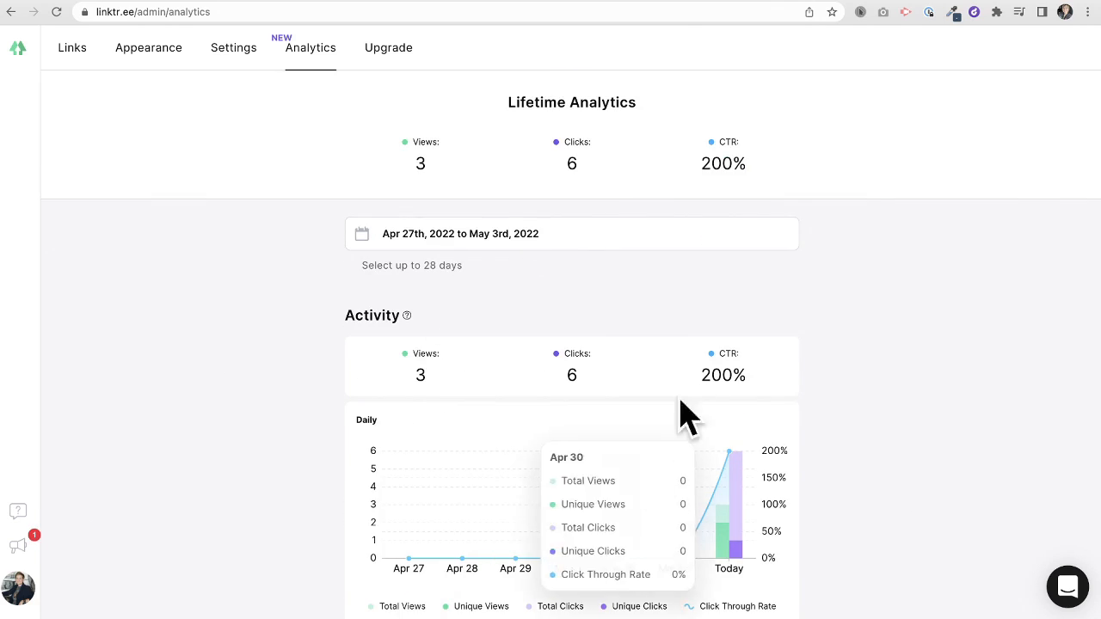
scroll(901, 434, "down", 1)
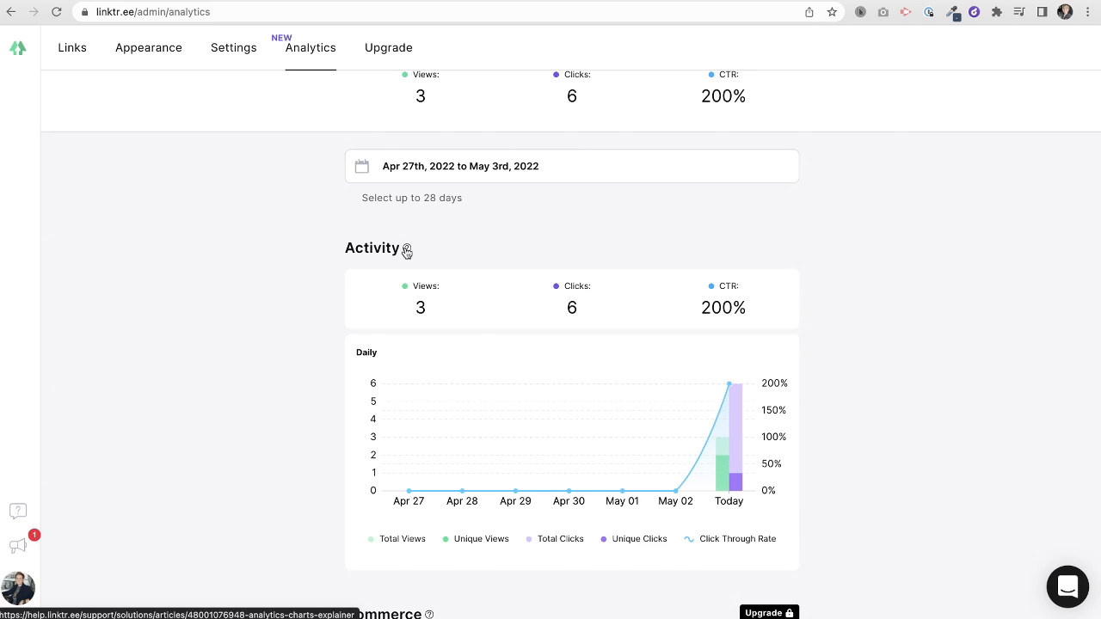
scroll(281, 217, "up", 1)
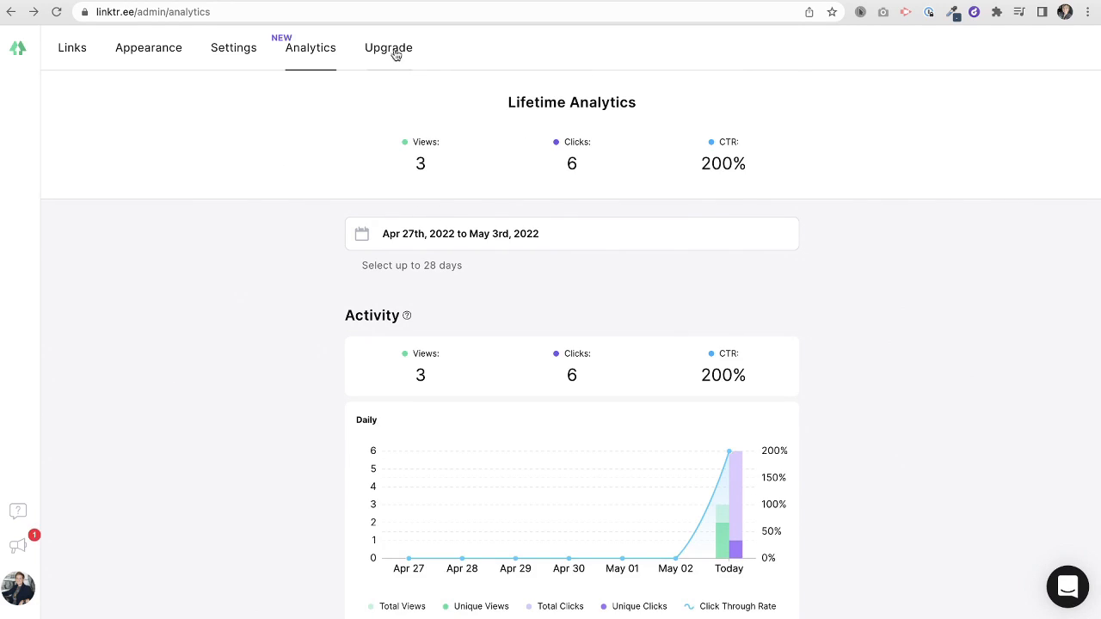
left_click(75, 58)
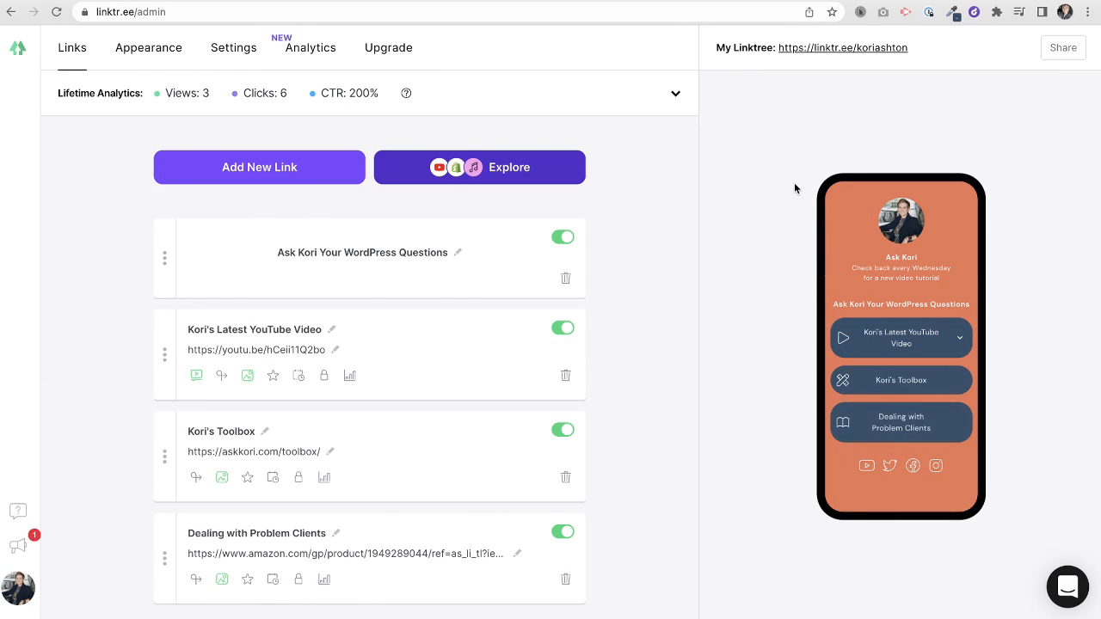
- Copy the linktr.ee profile link from the Share panel, view its QR code, then close it
left_click(1061, 50)
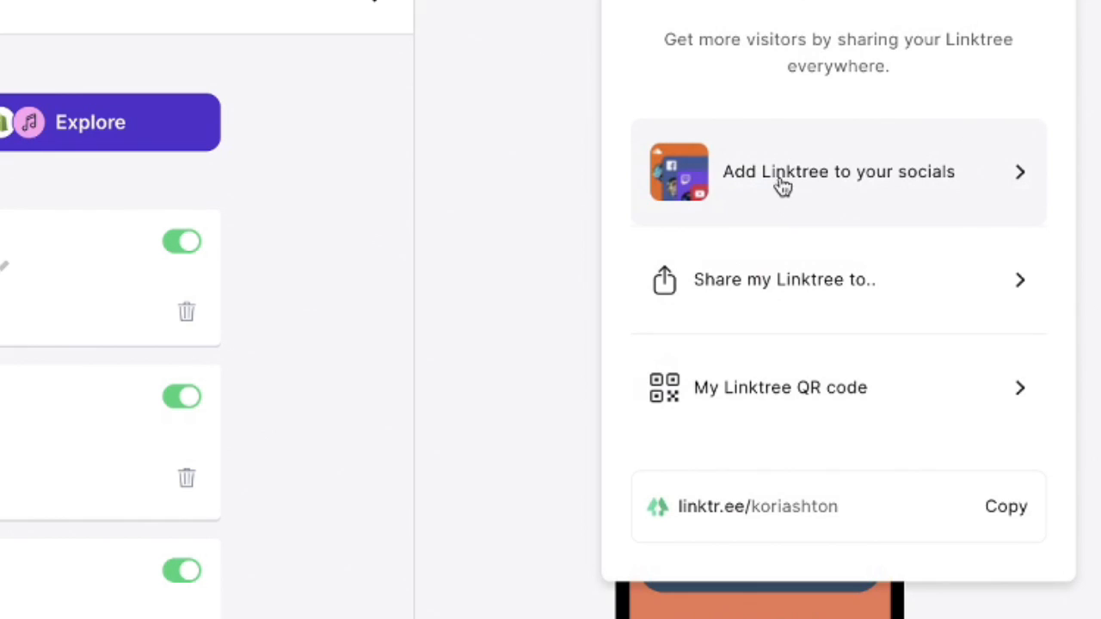
left_click(941, 301)
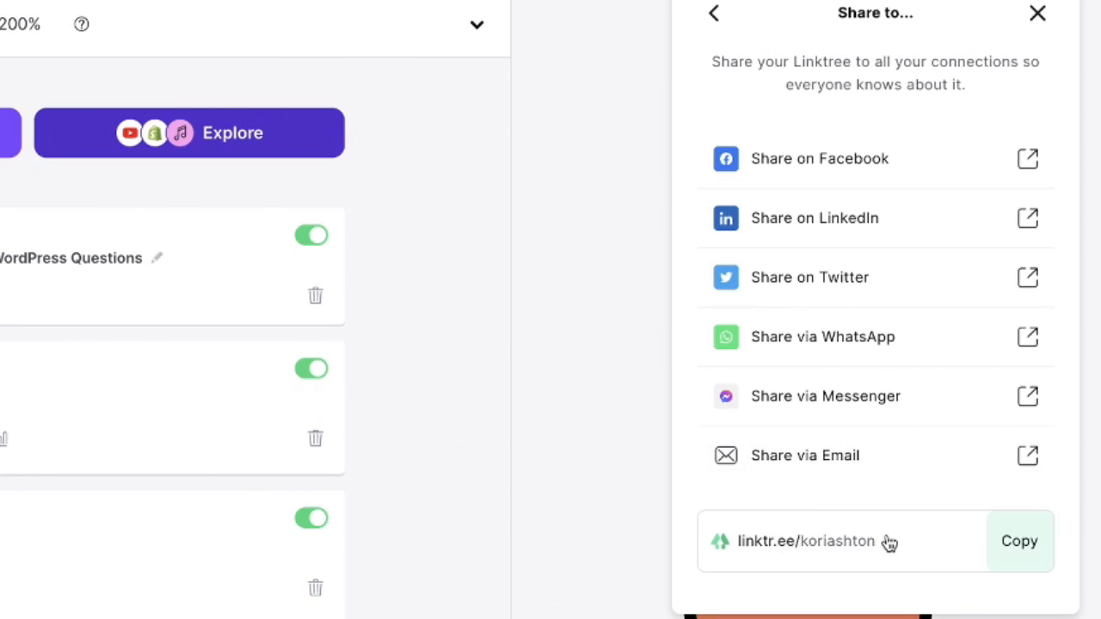
left_click(1019, 545)
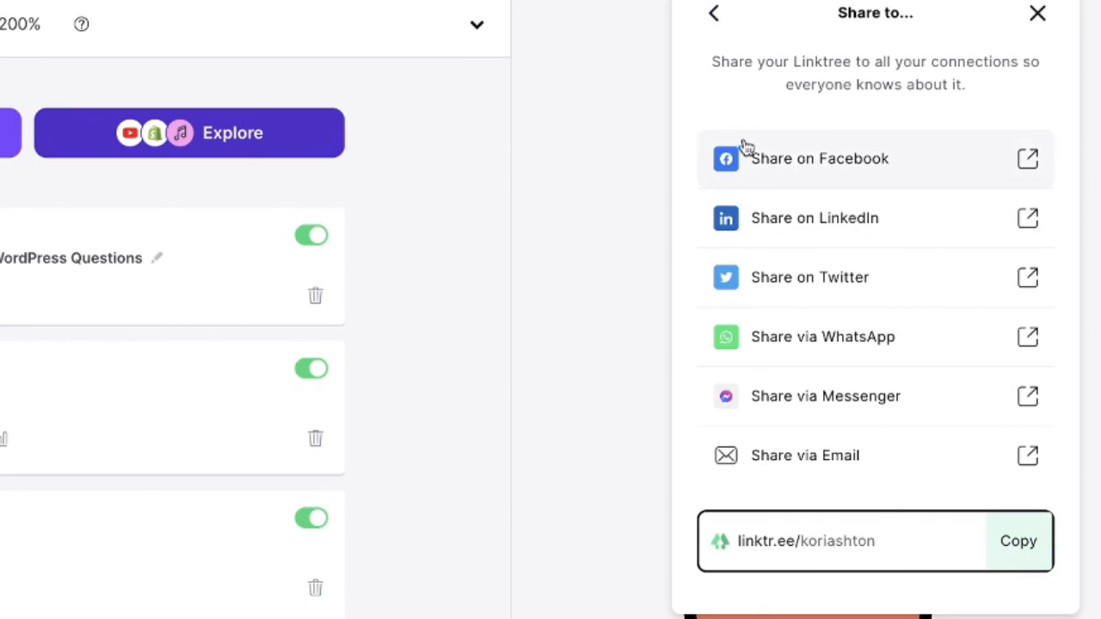
left_click(712, 17)
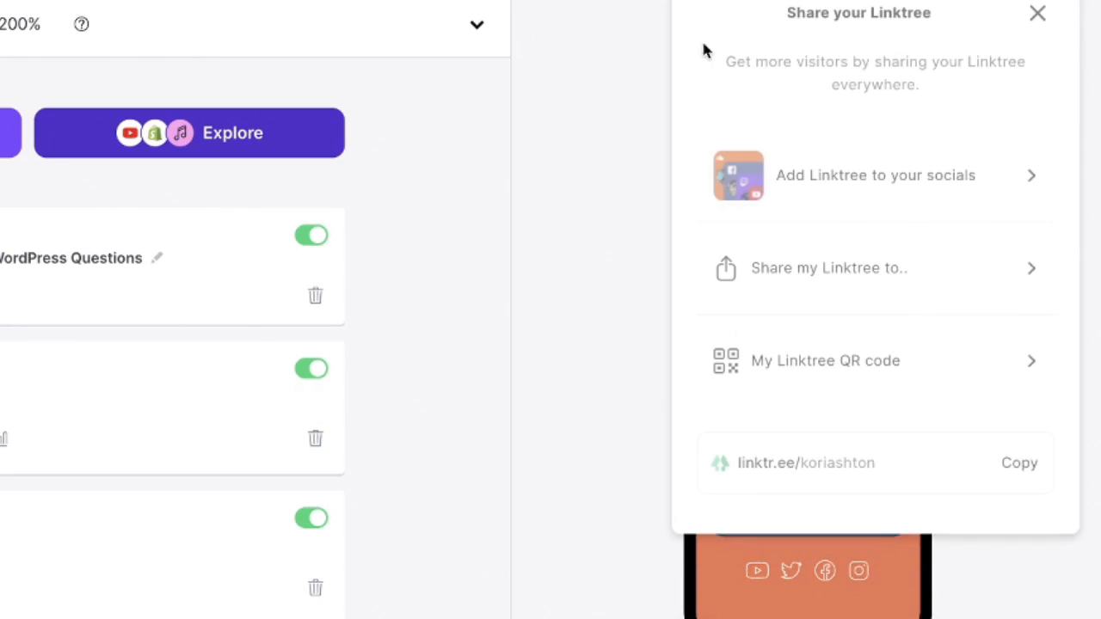
left_click(828, 366)
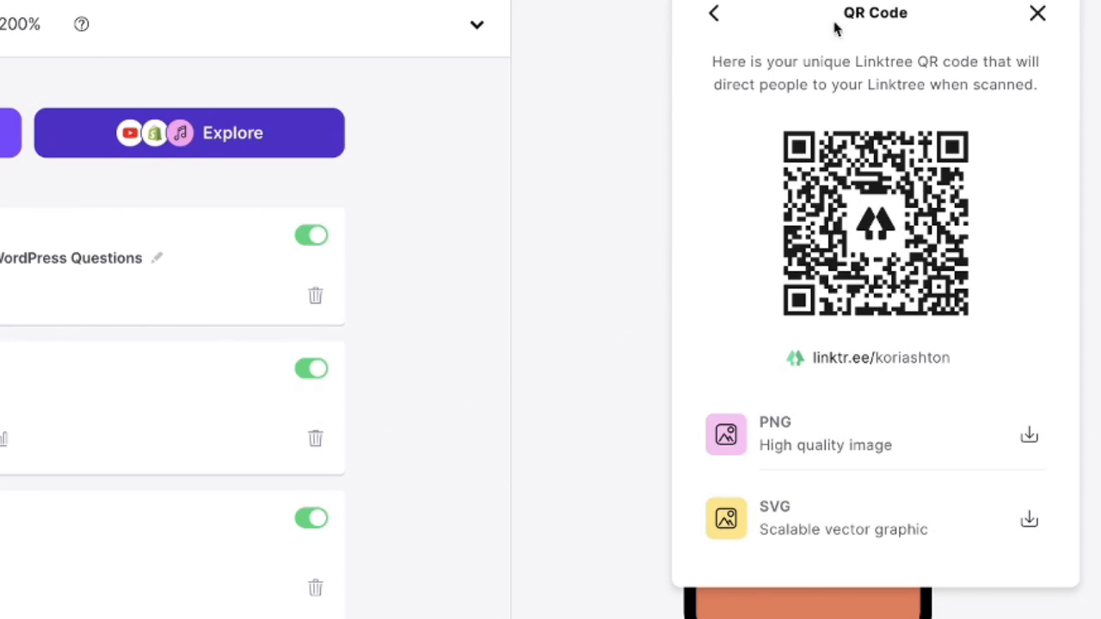
left_click(713, 14)
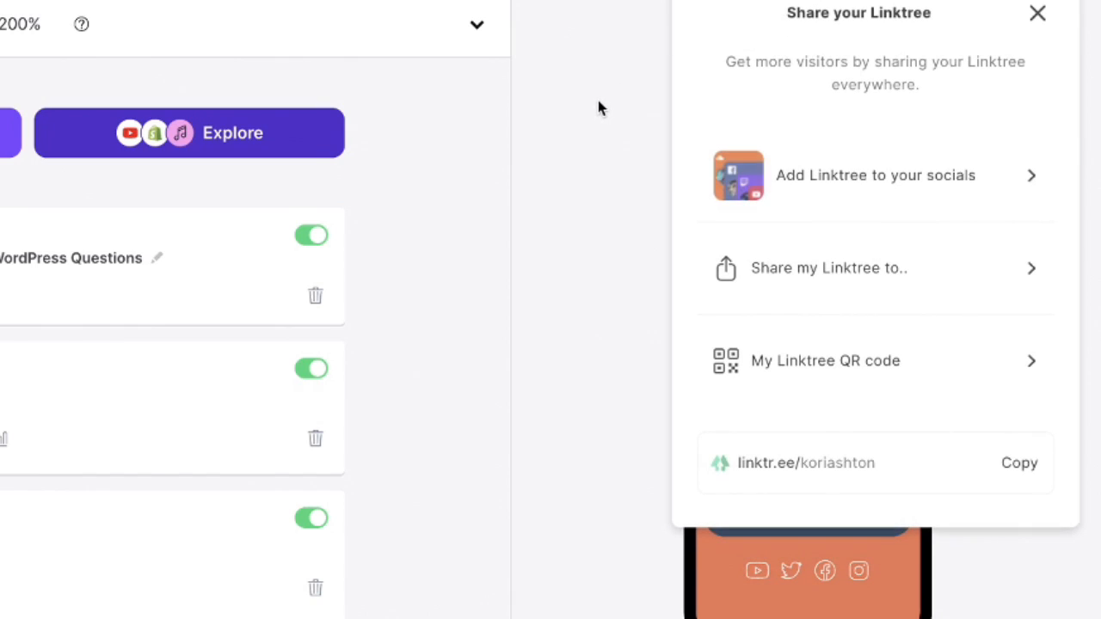
left_click(1037, 15)
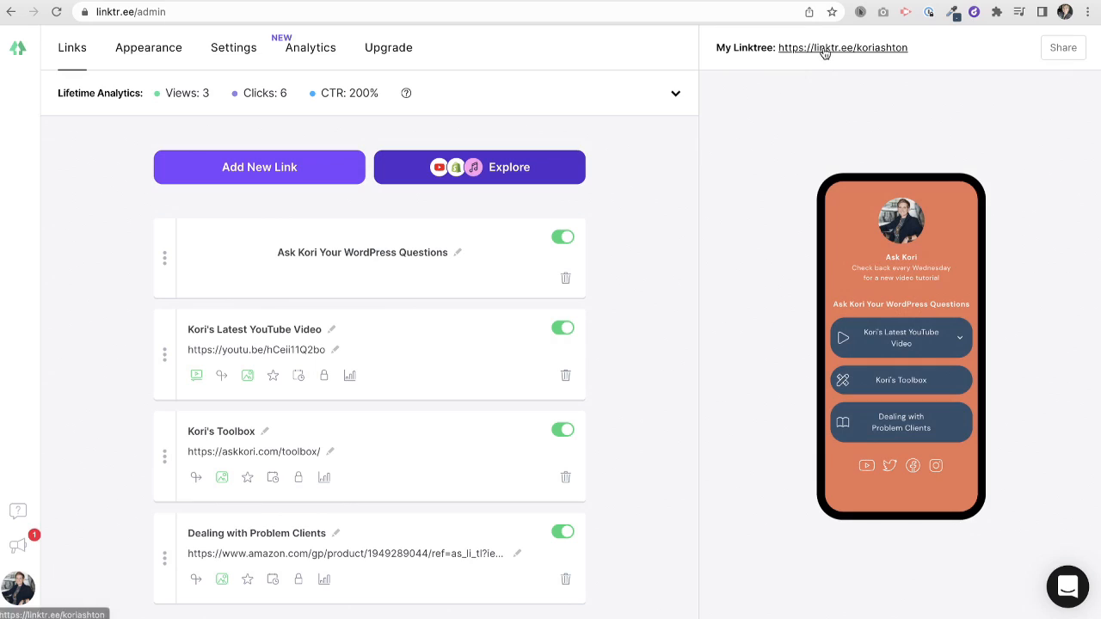
- On the public page, expand and collapse the latest YouTube video, then test the Kori's Toolbox link
left_click(262, 2)
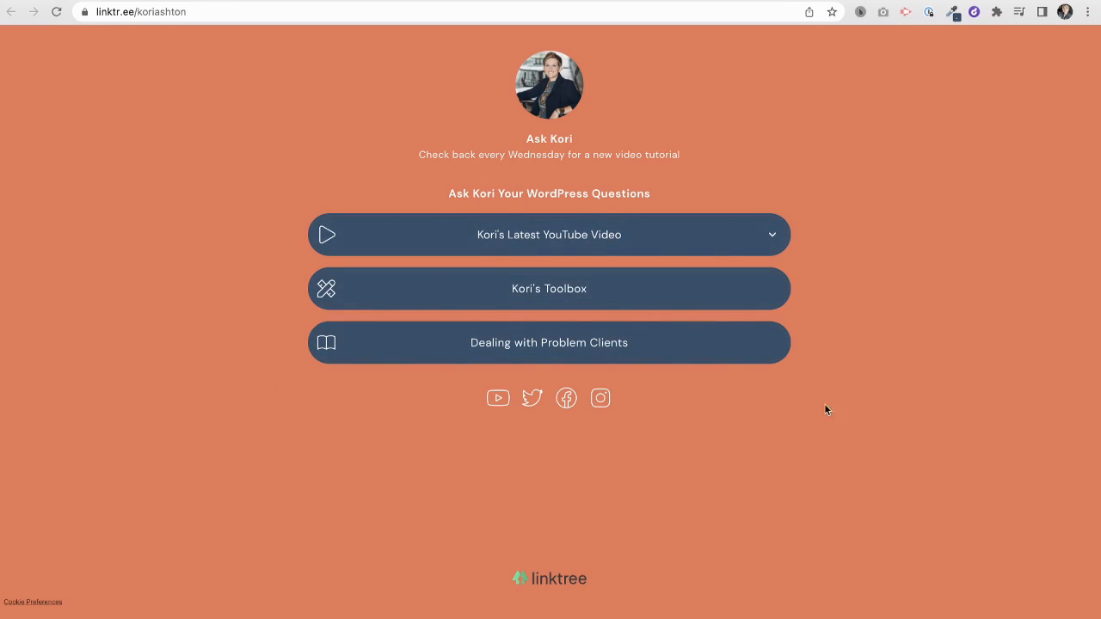
left_click(773, 230)
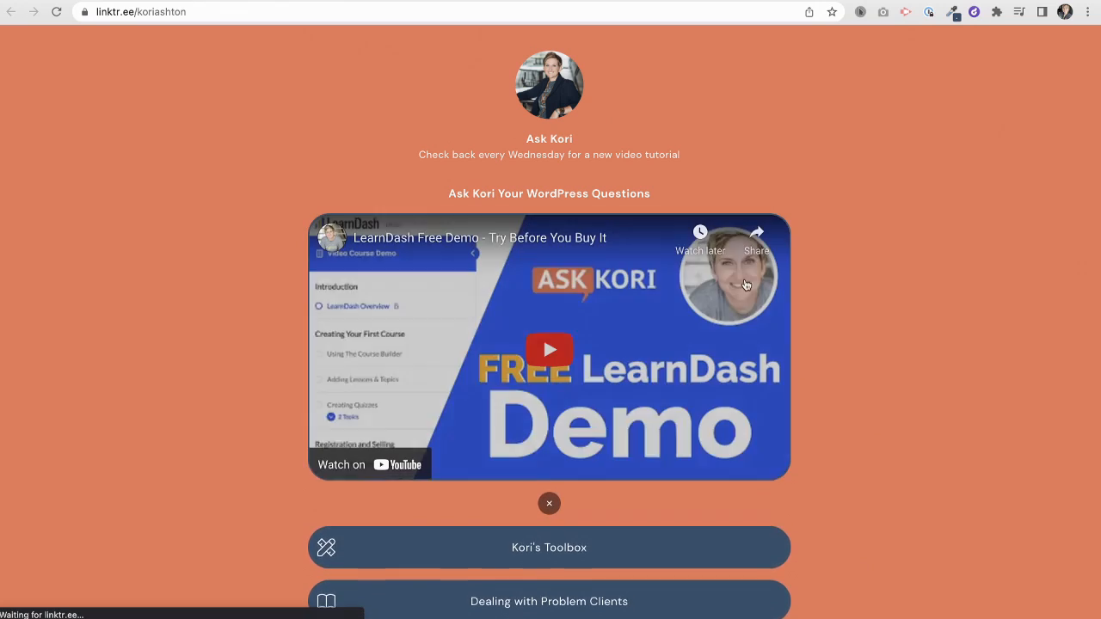
left_click(549, 508)
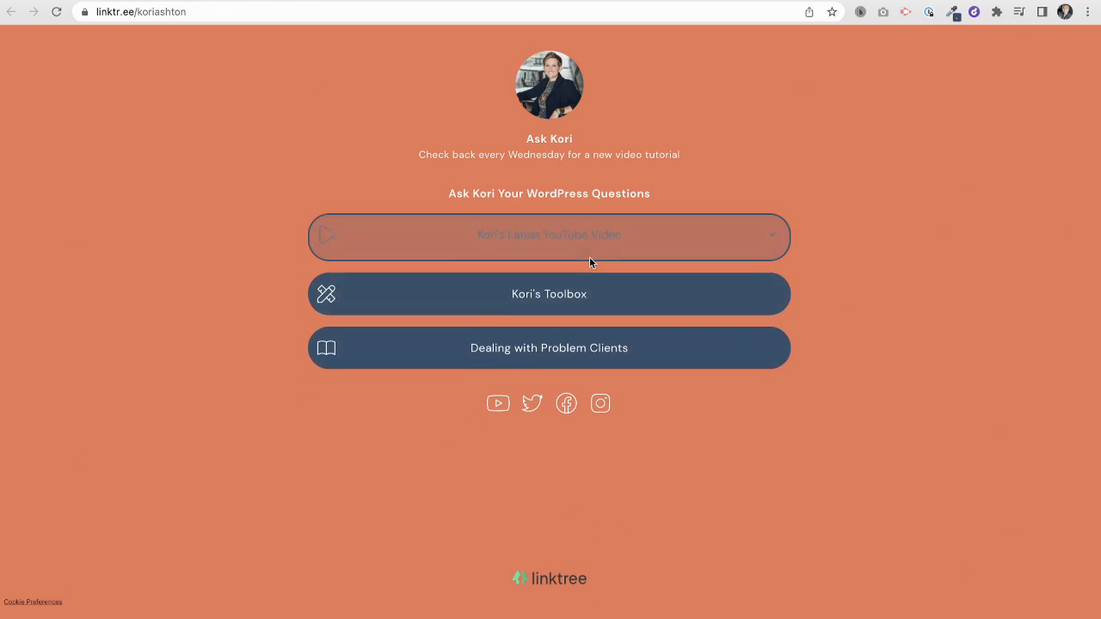
left_click(530, 299)
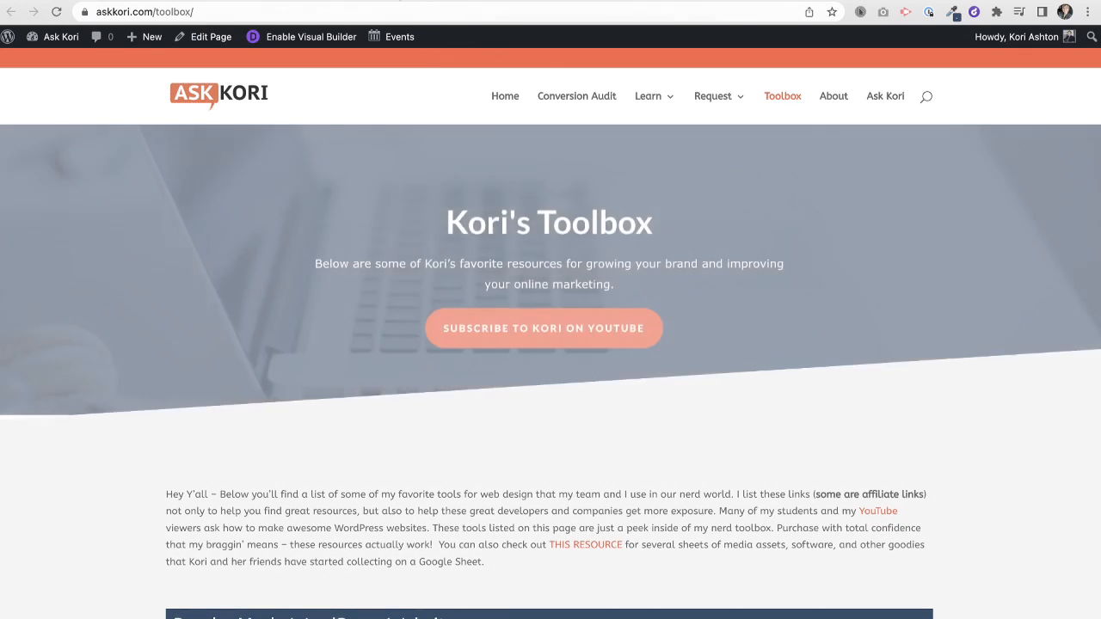
left_click(516, 1)
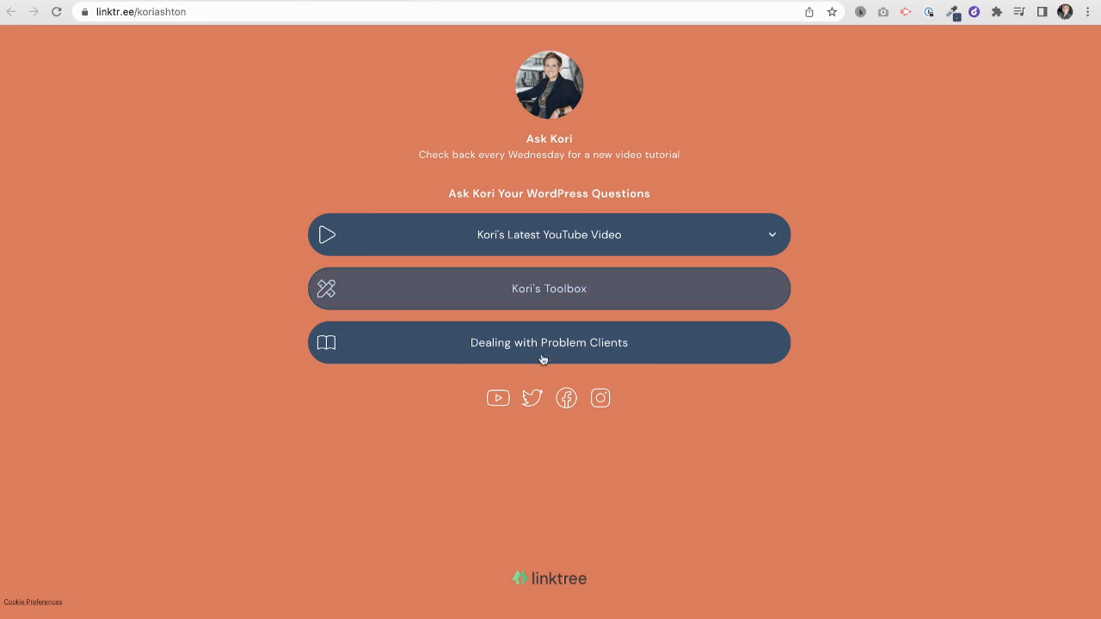
- Test the Dealing with Problem Clients and YouTube channel links, then check the narrow mobile layout
left_click(546, 352)
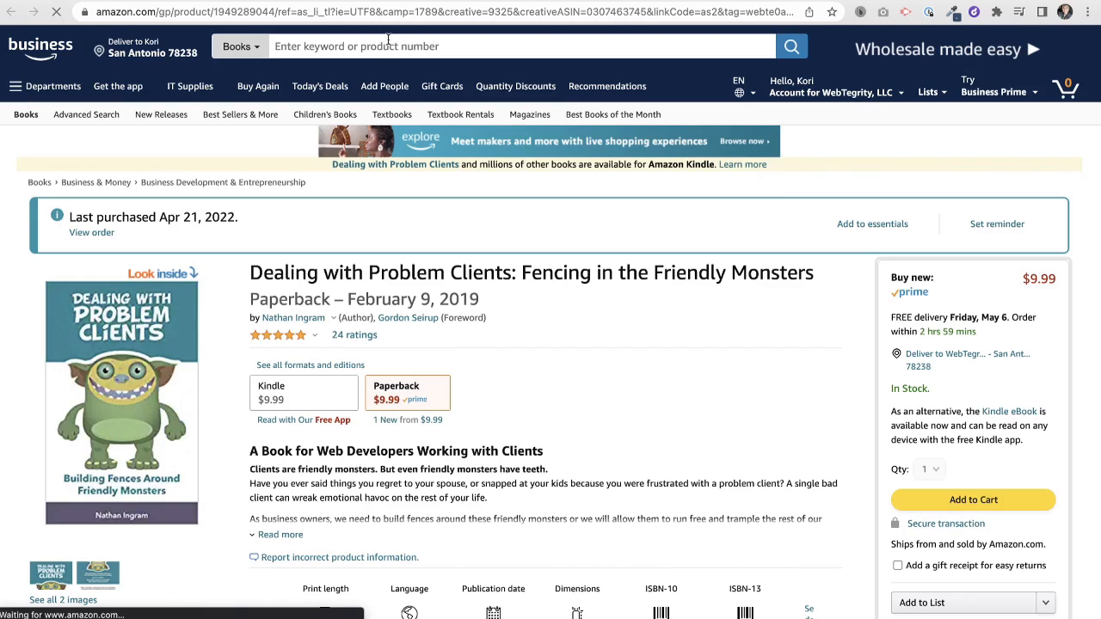
left_click(448, 1)
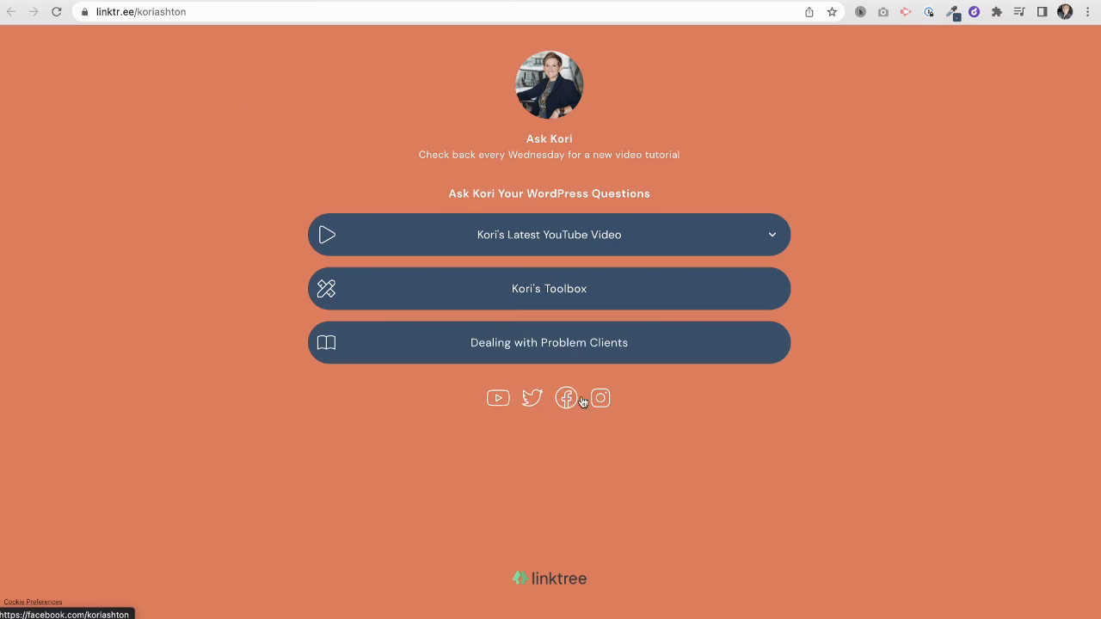
left_click(499, 400)
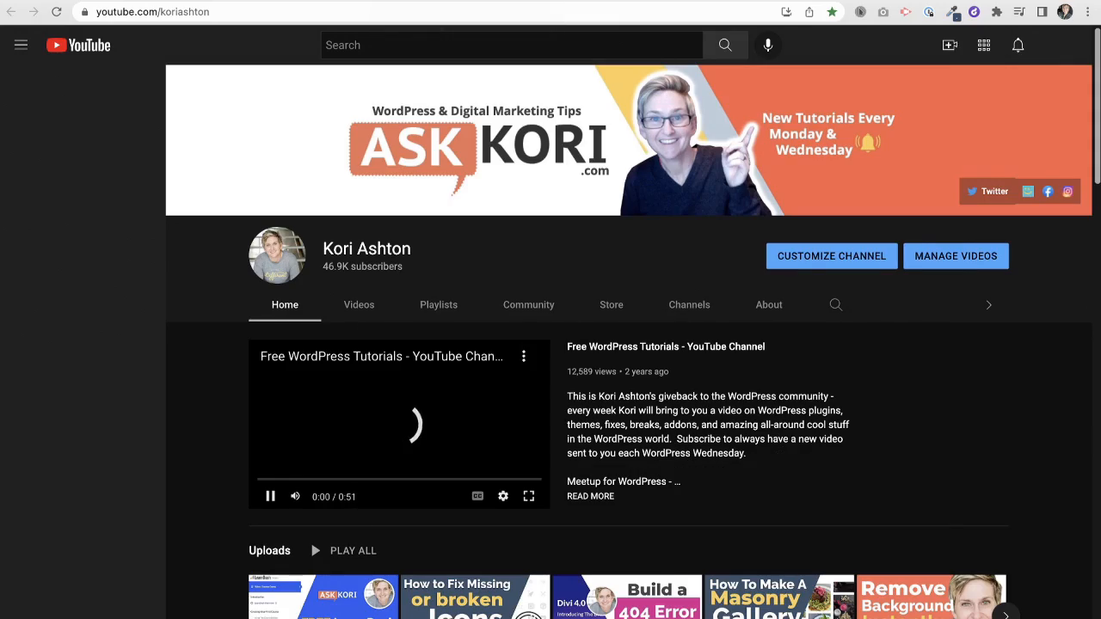
left_click(516, 1)
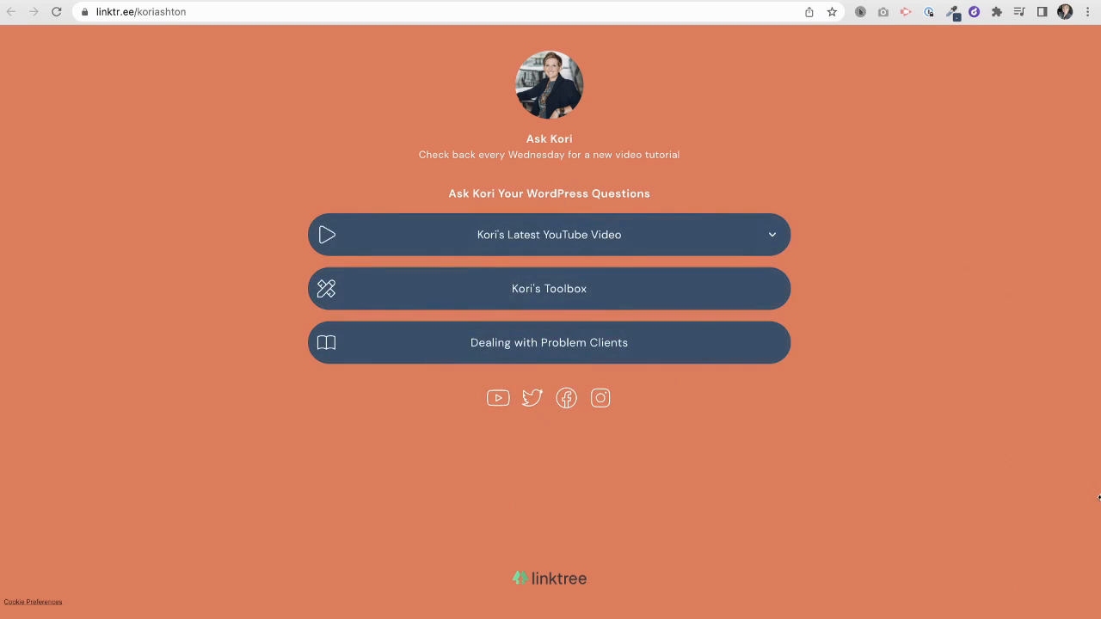
left_click_drag(1099, 497, 234, 576)
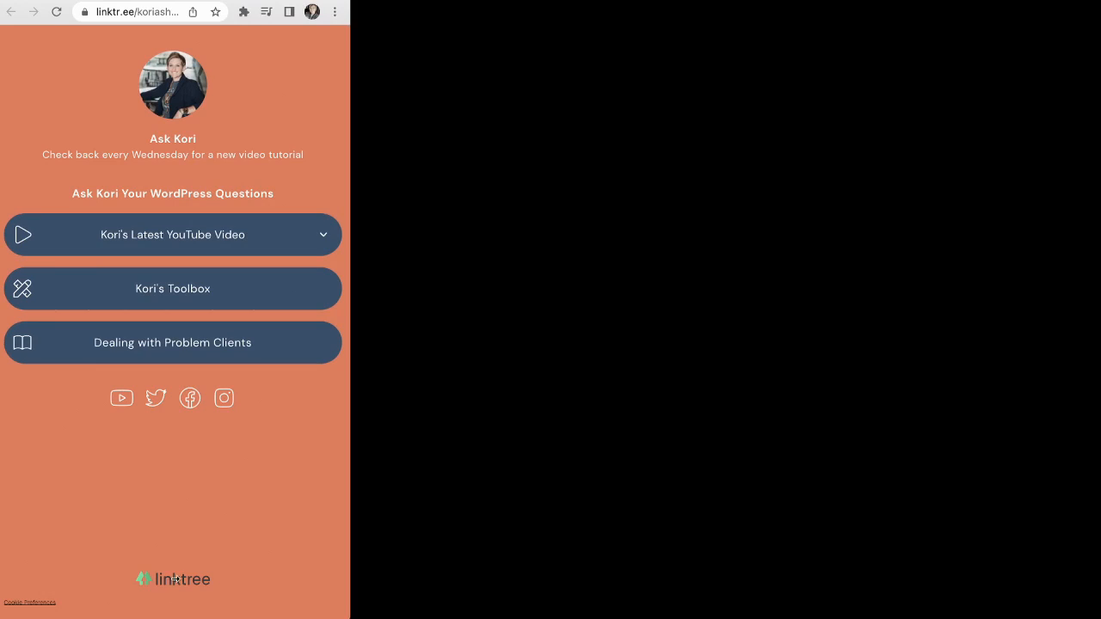
left_click_drag(350, 579, 1100, 616)
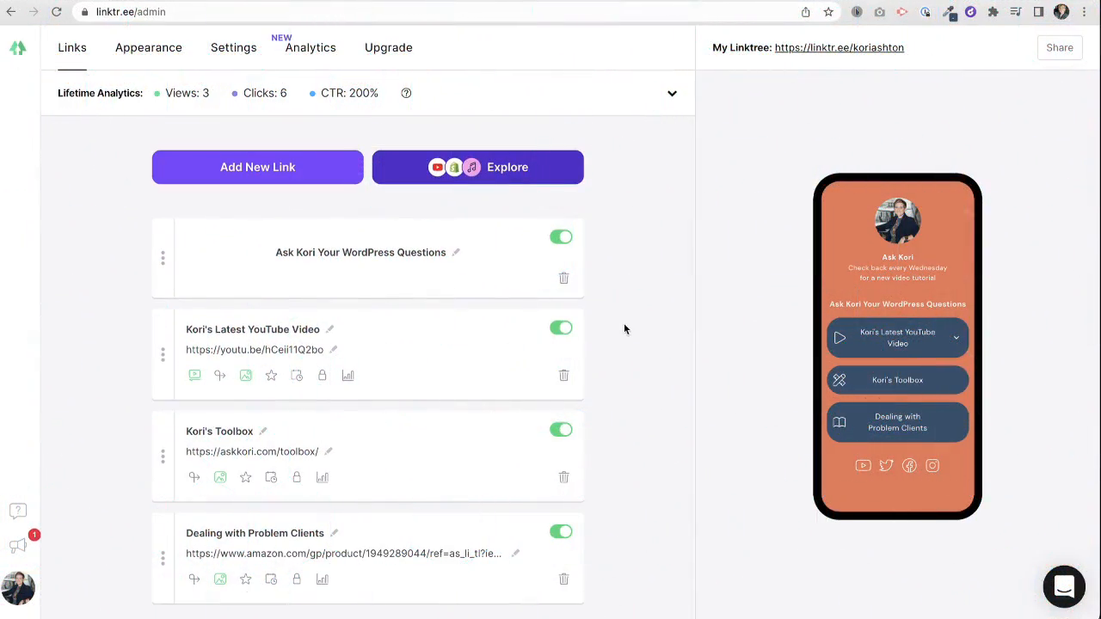
- Hide Kori's Latest YouTube Video and reload the public page to confirm it's gone
scroll(601, 388, "down", 1)
scroll(594, 391, "up", 1)
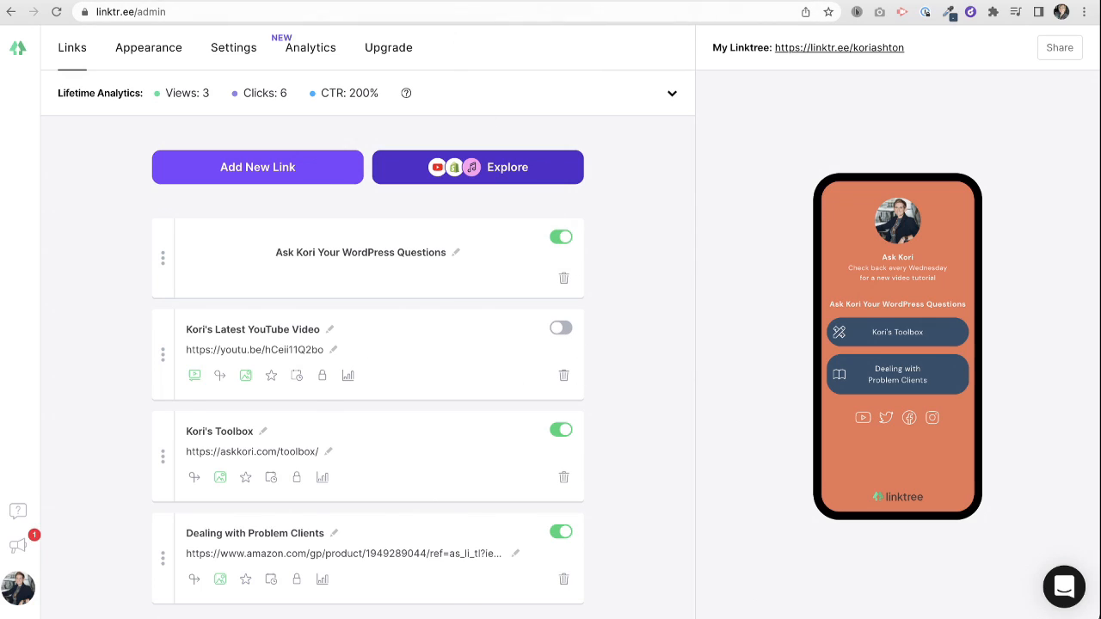
left_click(387, 1)
key("super+r")
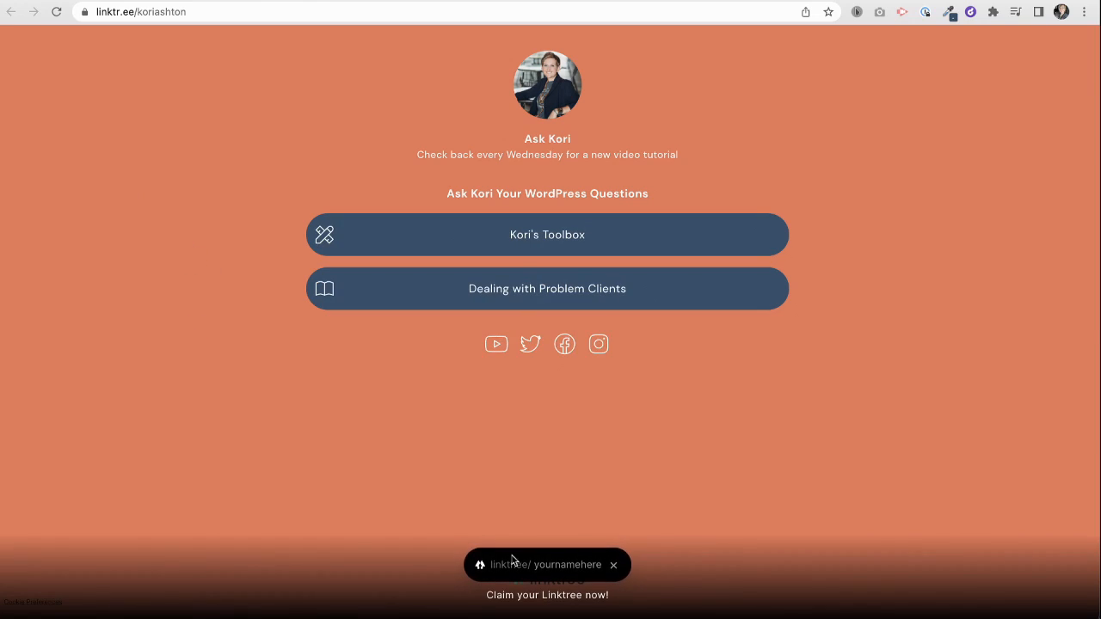
left_click(614, 567)
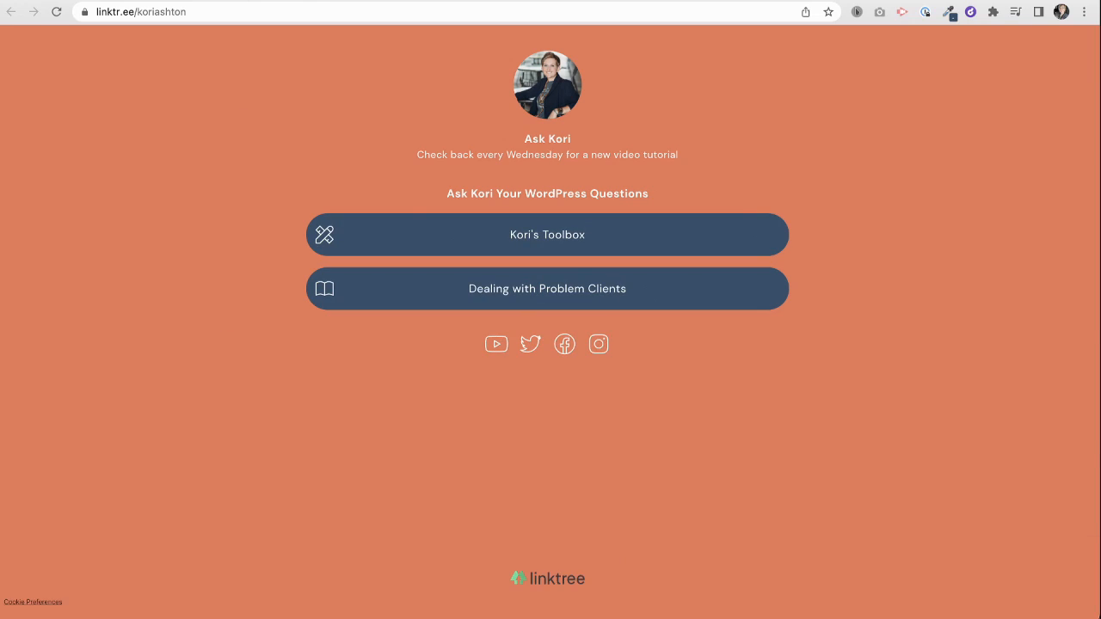
key("ctrl+shift+Tab")
key("ctrl+shift+Tab")
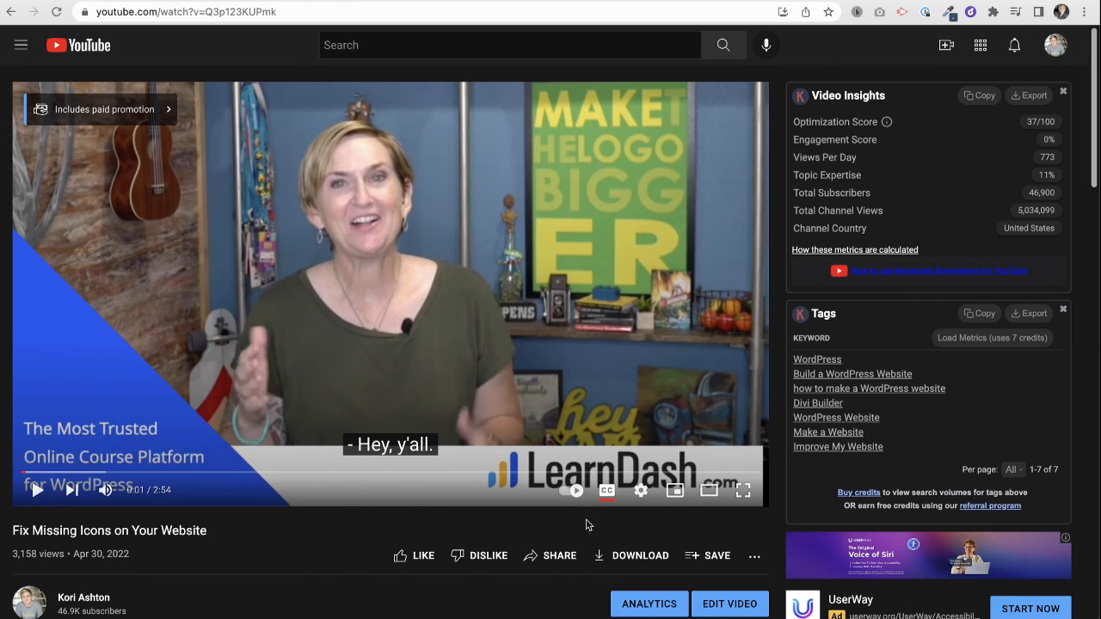
left_click(550, 557)
left_click(680, 403)
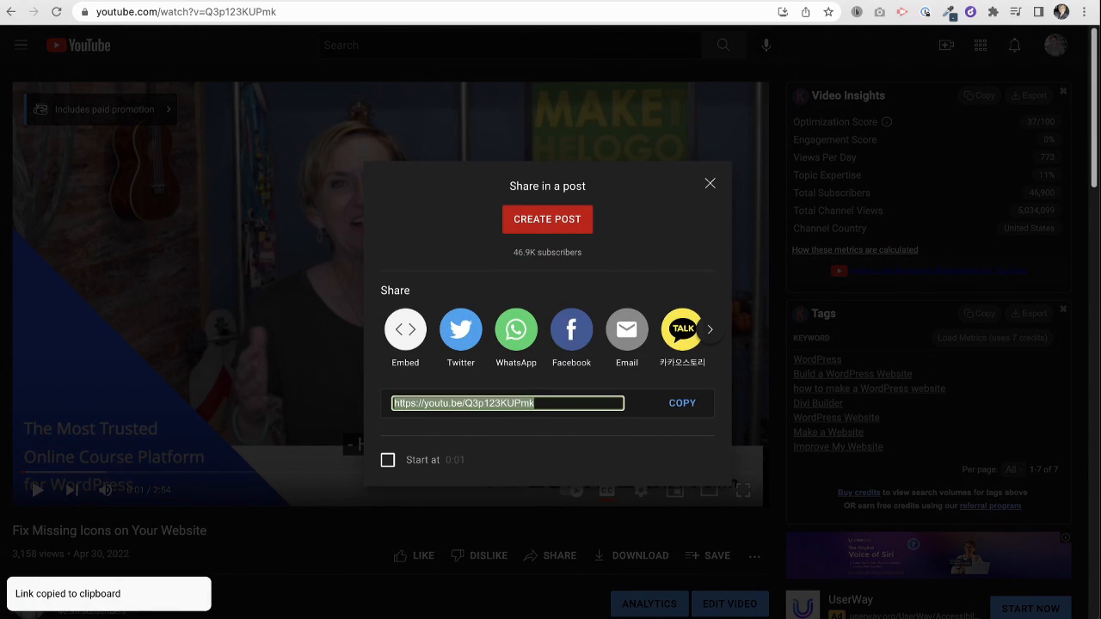
key("ctrl+Tab")
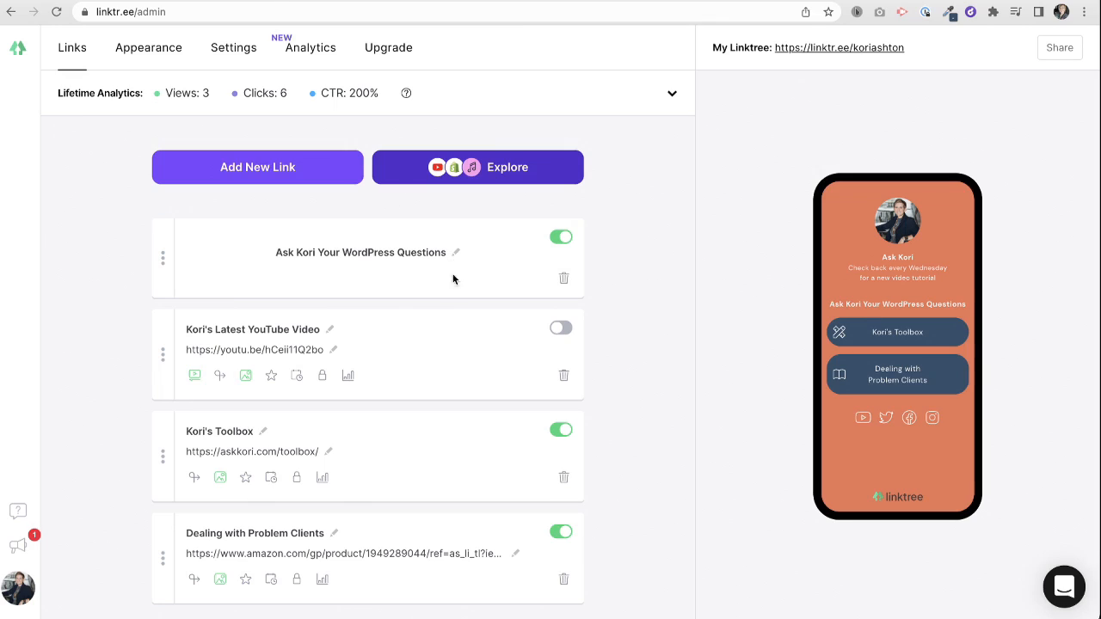
triple_click(331, 348)
key("ctrl+v")
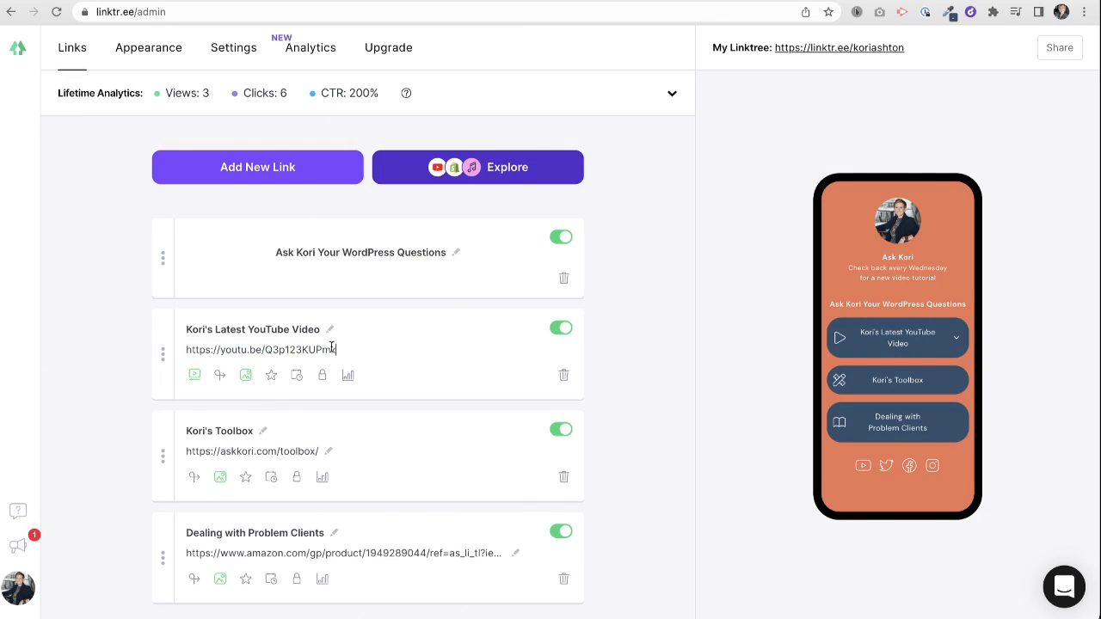
left_click(663, 410)
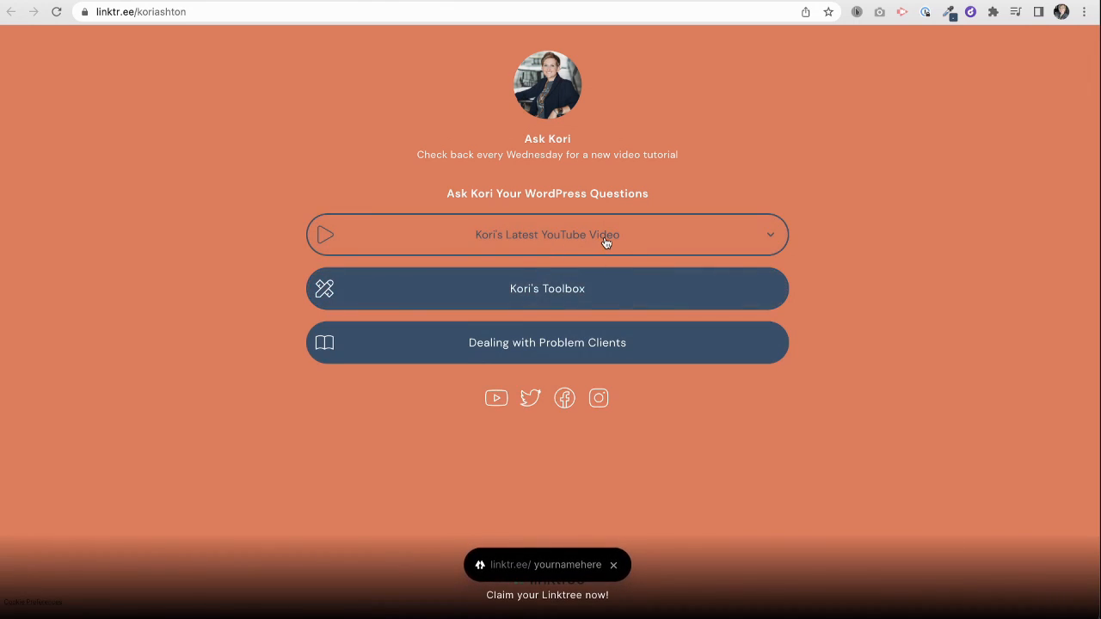
- Confirm the Fix Missing Icons video plays on the public page, then go back to the editor
left_click(605, 242)
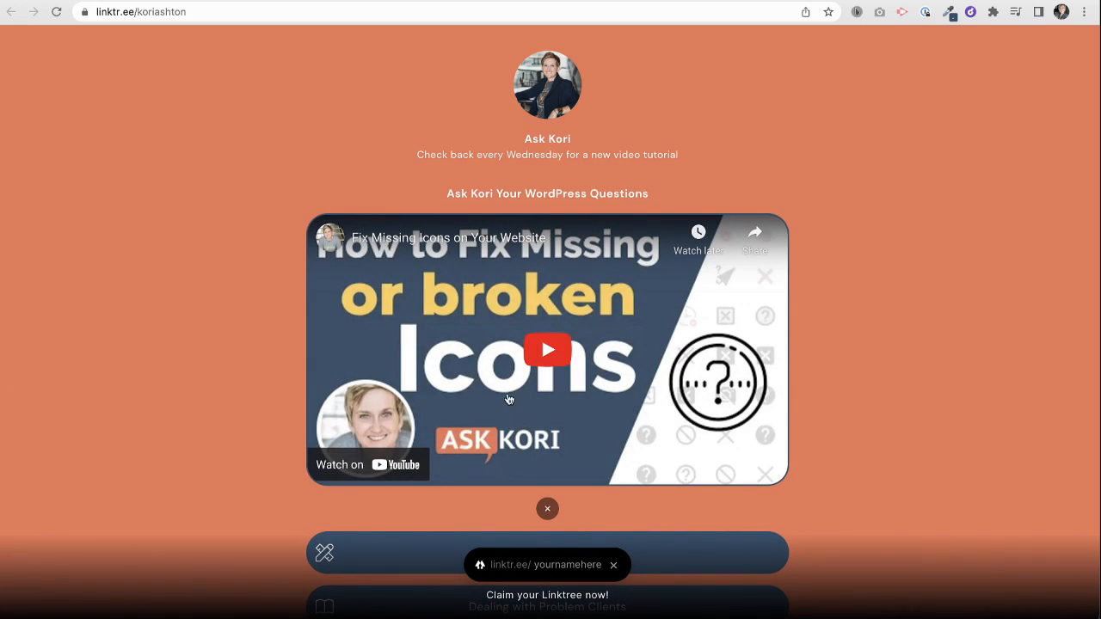
left_click(547, 509)
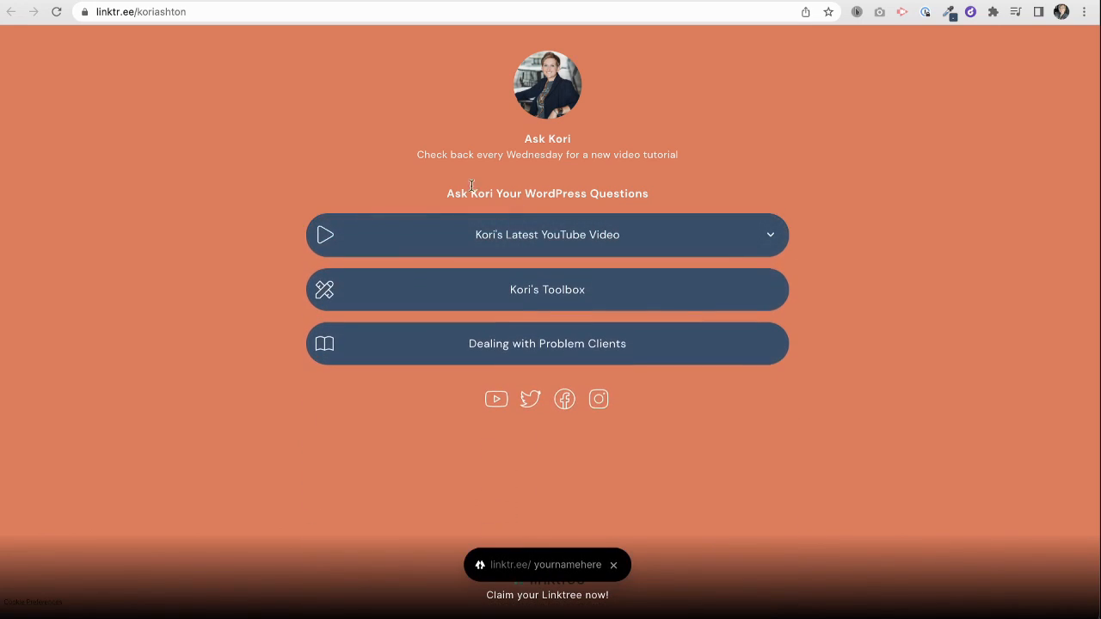
left_click(276, 0)
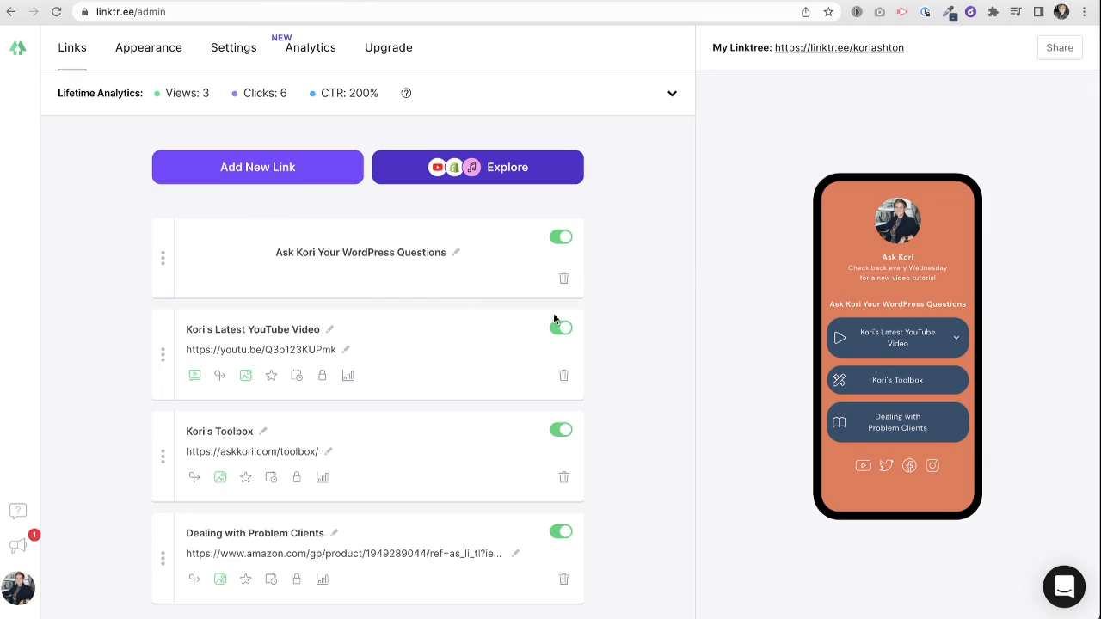
scroll(636, 391, "down", 1)
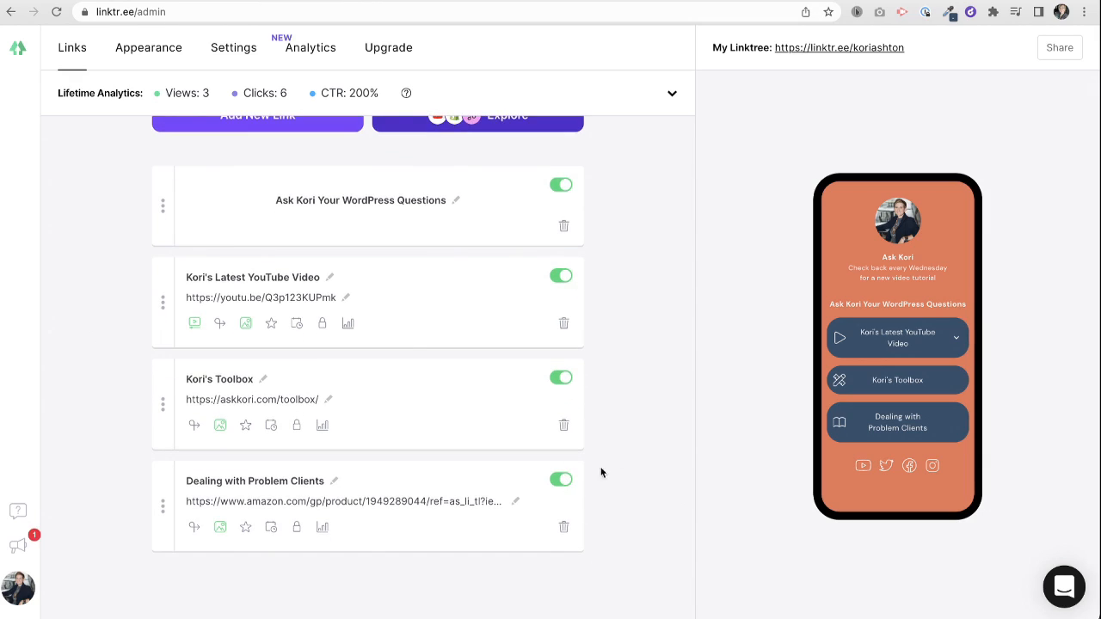
scroll(628, 412, "up", 1)
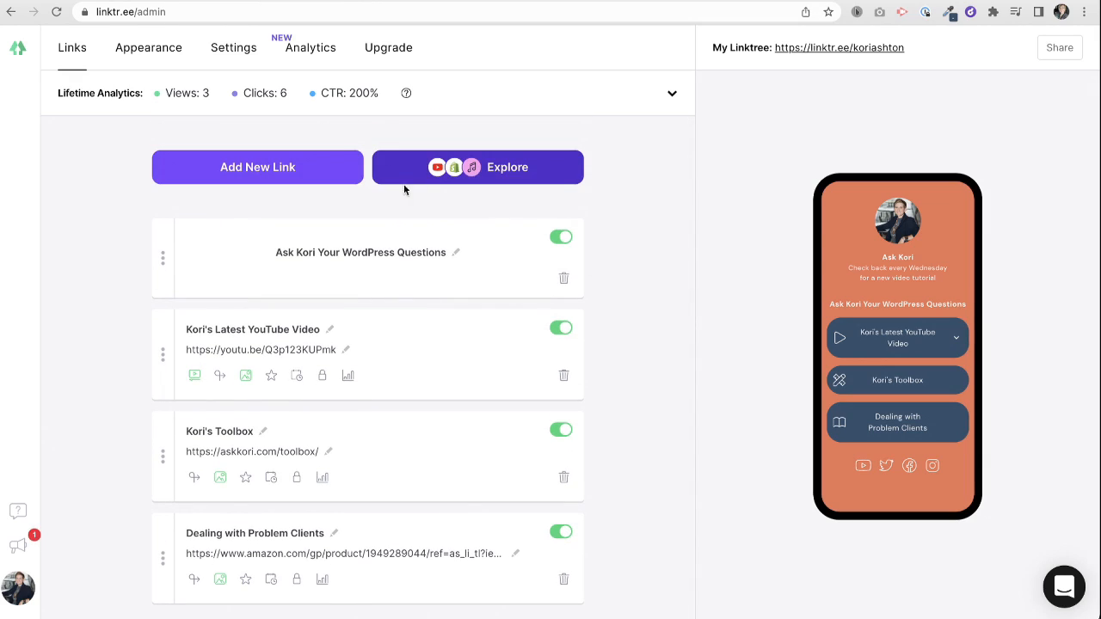
- Add a Contact Form link titled 'Ask A Question'
left_click(430, 168)
scroll(442, 481, "down", 4)
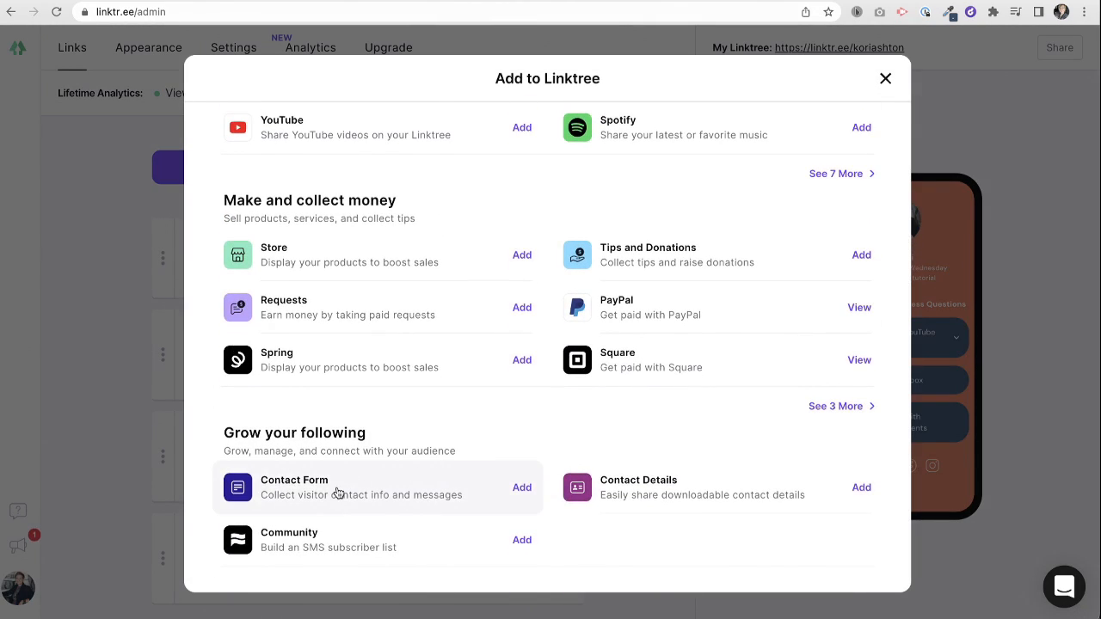
left_click(398, 498)
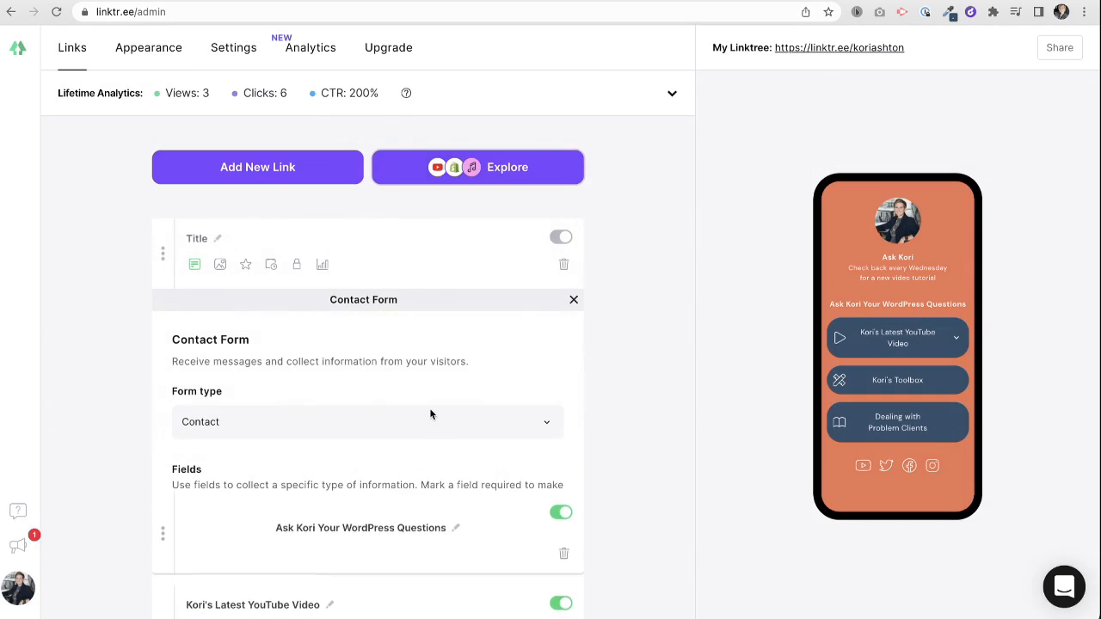
left_click(216, 239)
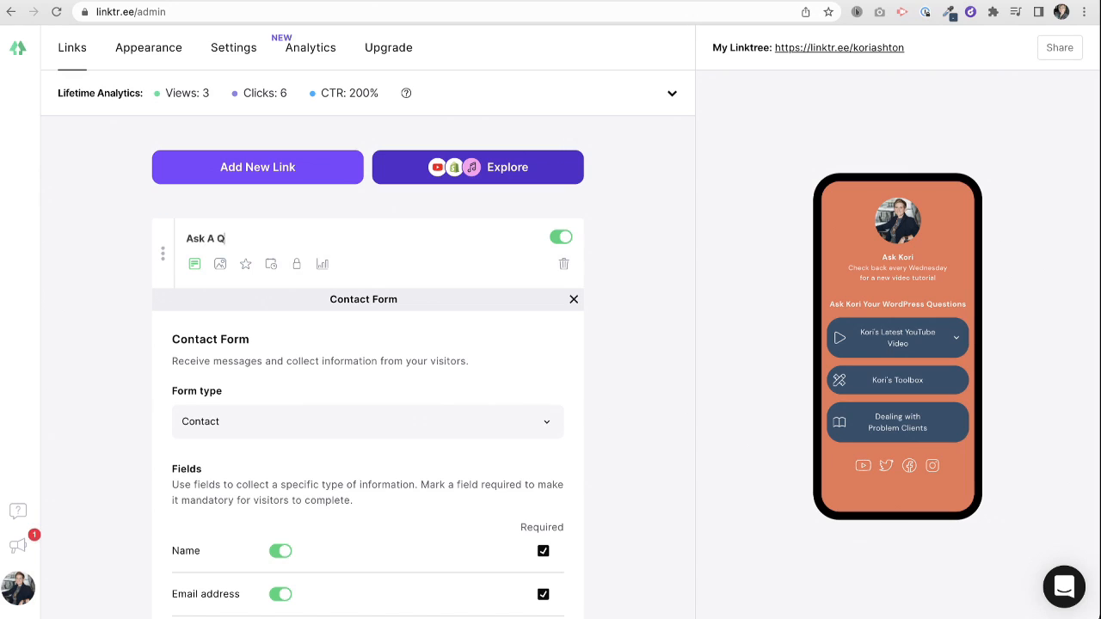
key("Return")
- Drop the Mobile field, add Country, and send responses to the recipient email address
scroll(253, 482, "down", 3)
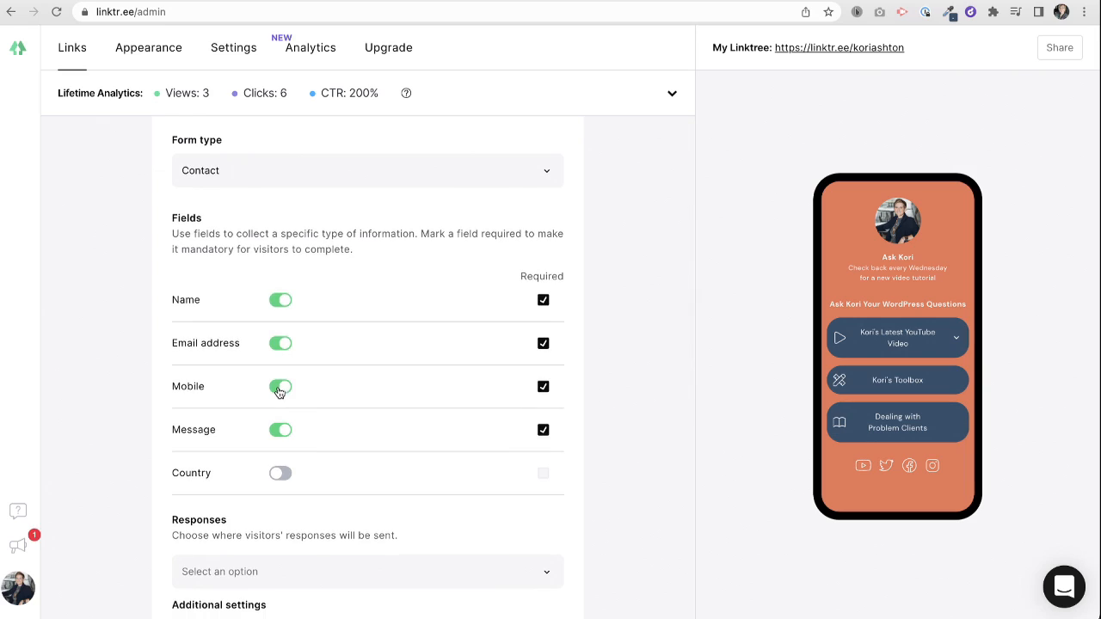
left_click(279, 388)
scroll(347, 422, "down", 2)
left_click(282, 322)
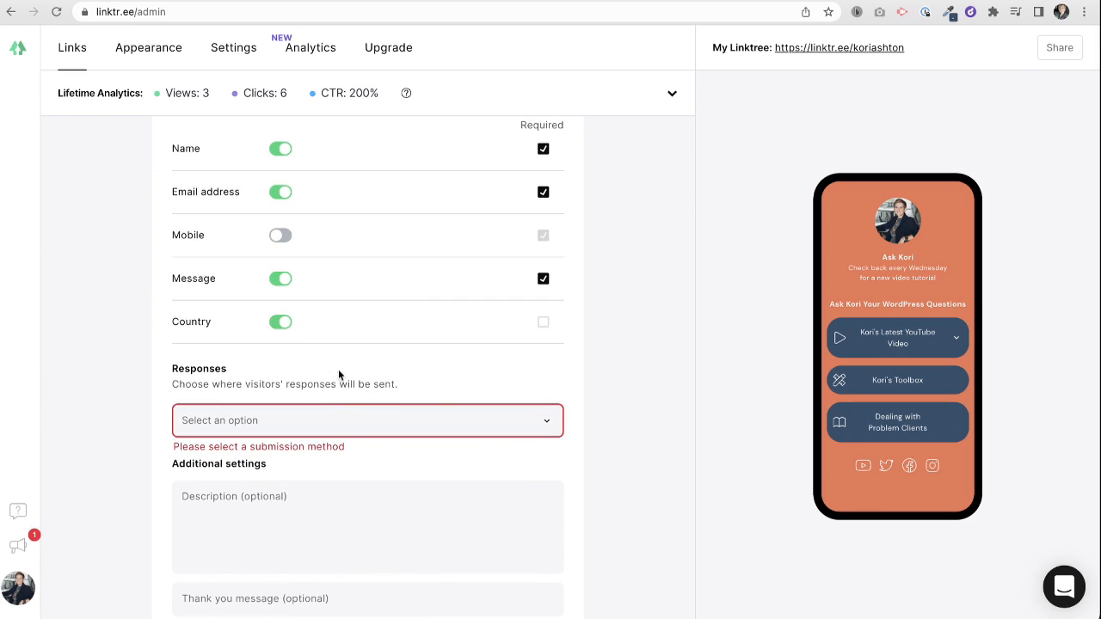
left_click(283, 425)
left_click(283, 439)
left_click(259, 462)
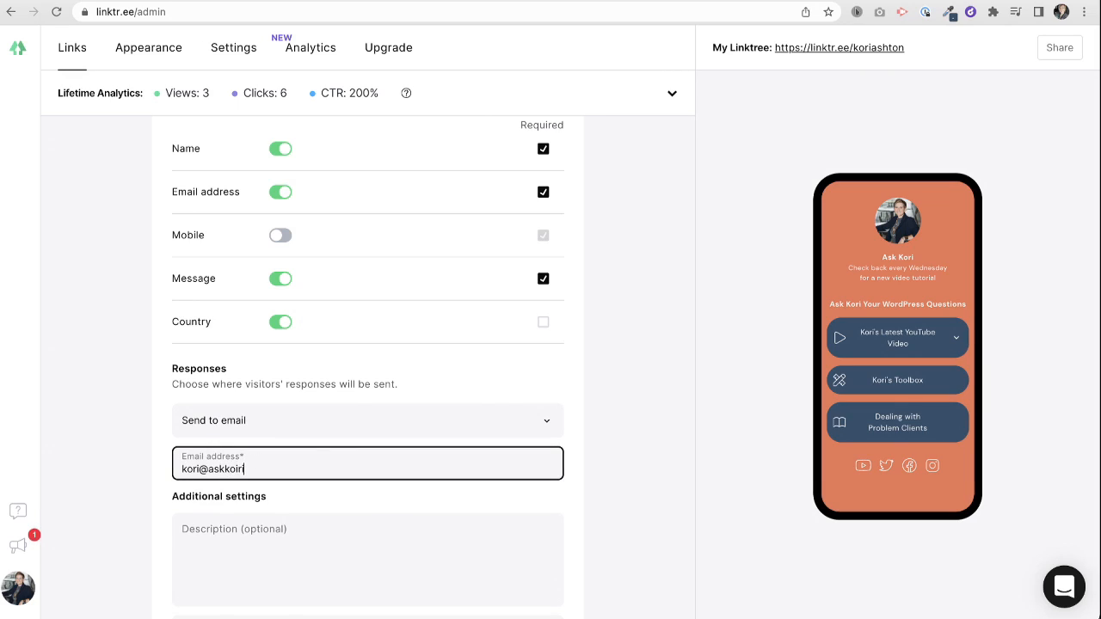
scroll(292, 480, "down", 2)
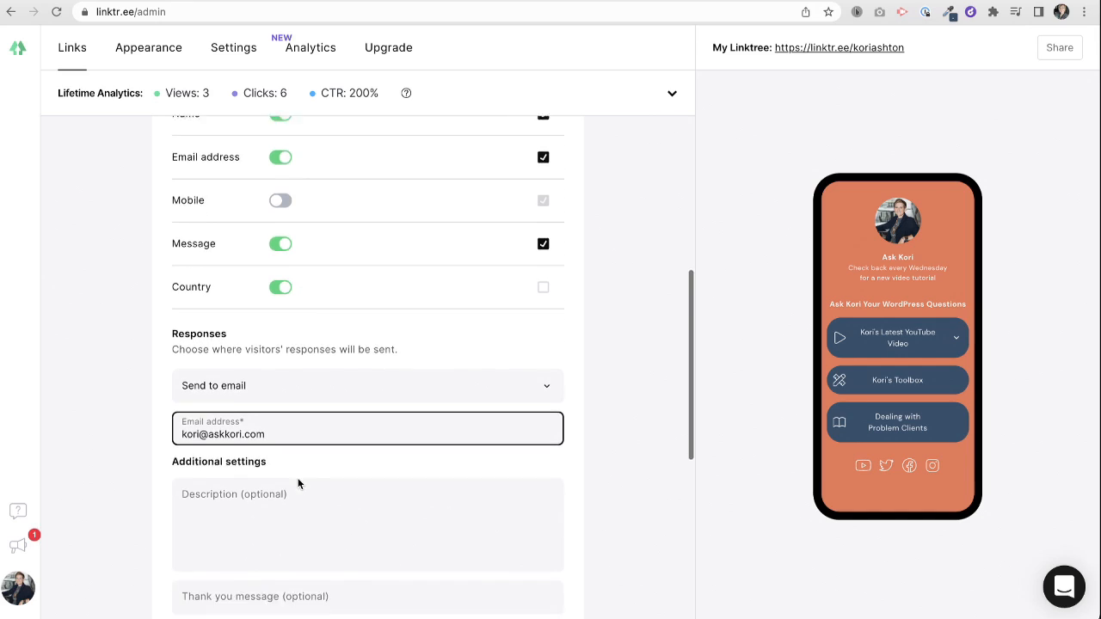
- Set the thank-you message to 'Thanks! I'll connect back in one business day.' and check the preview
left_click(262, 479)
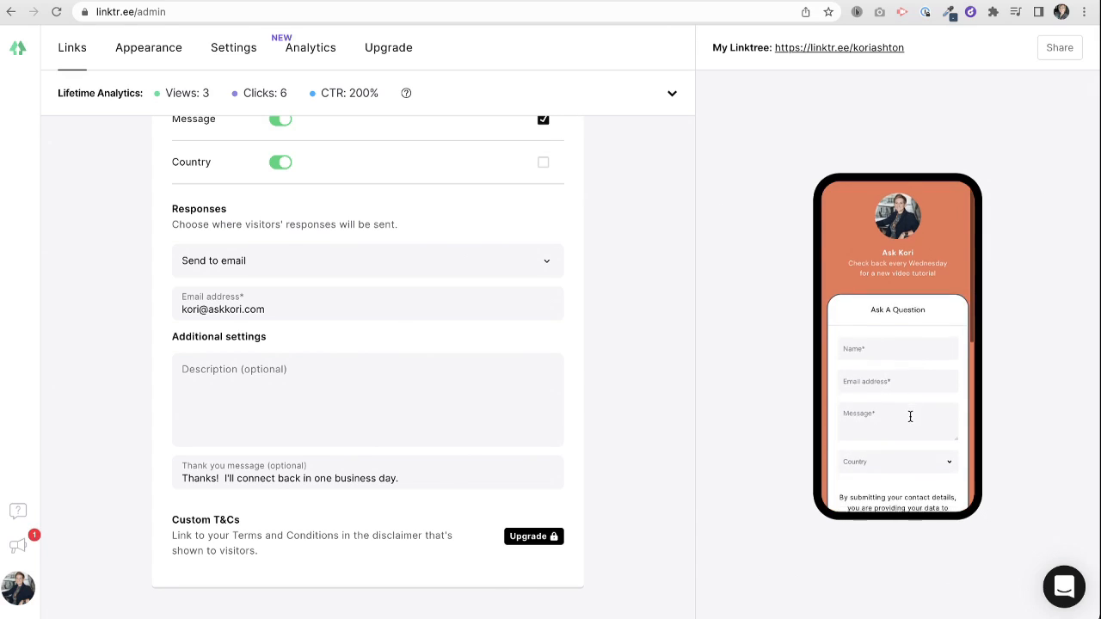
scroll(909, 418, "down", 3)
scroll(909, 418, "up", 5)
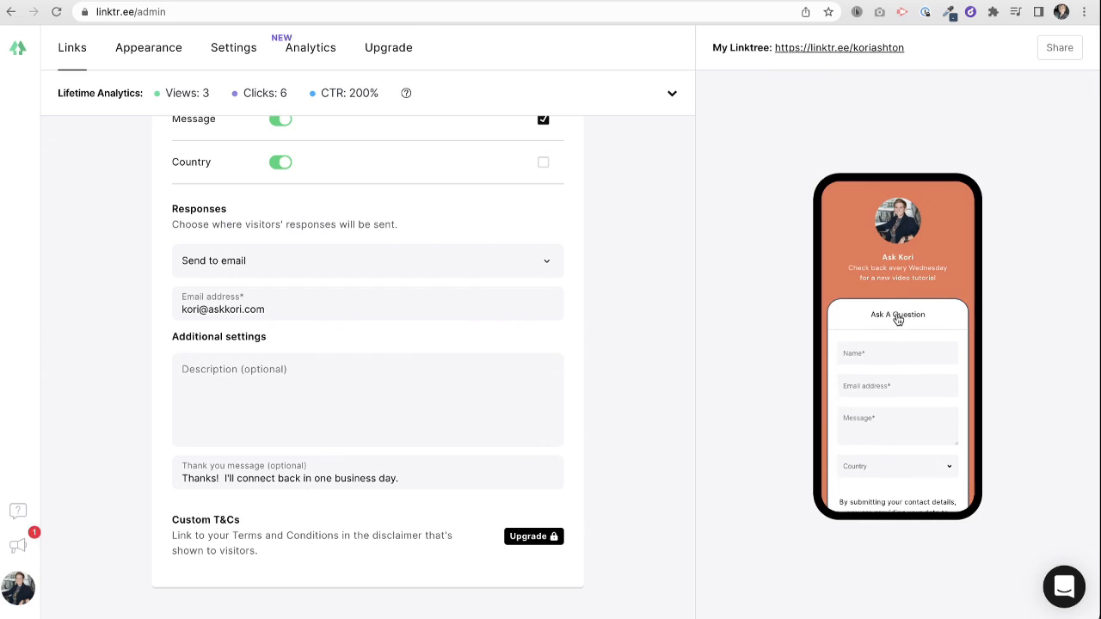
left_click(898, 317)
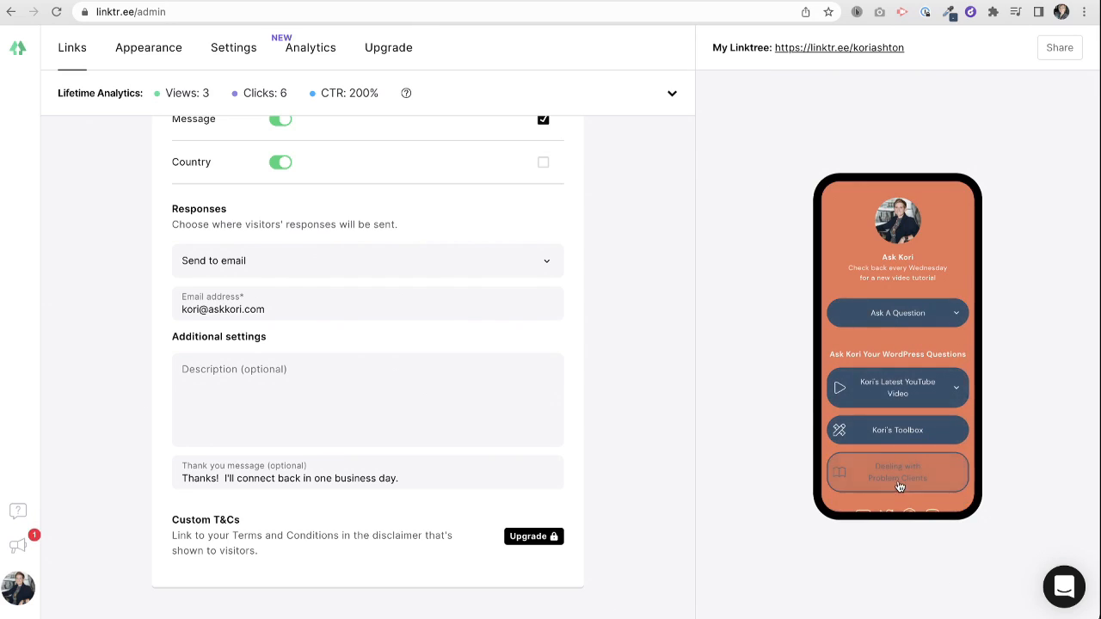
- Reload the public profile and expand then collapse the Ask A Question form
left_click(367, 1)
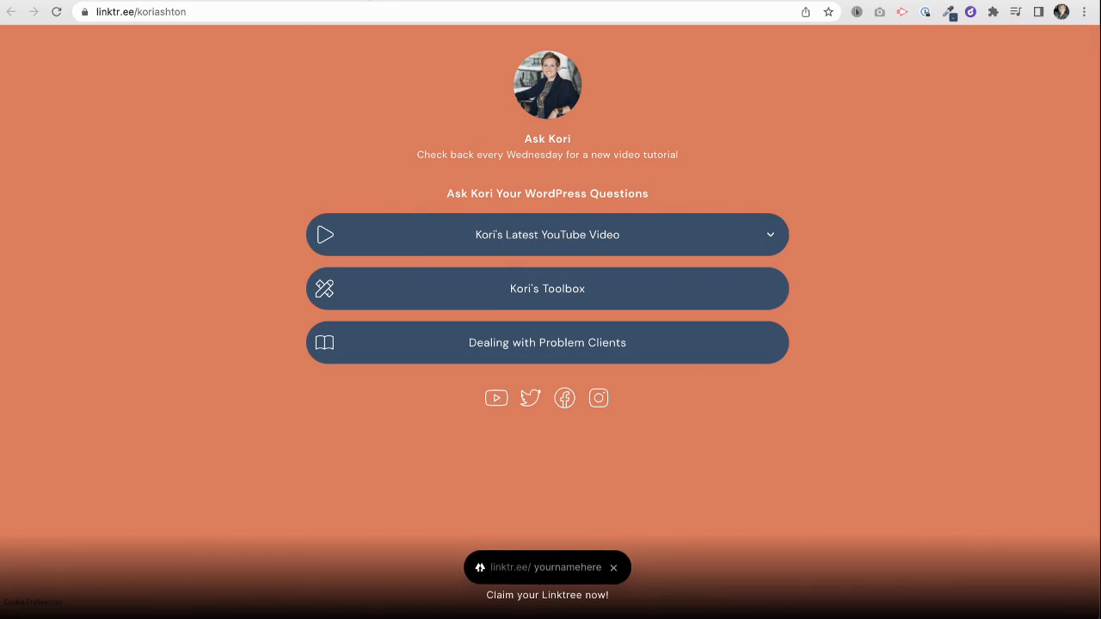
key("super+r")
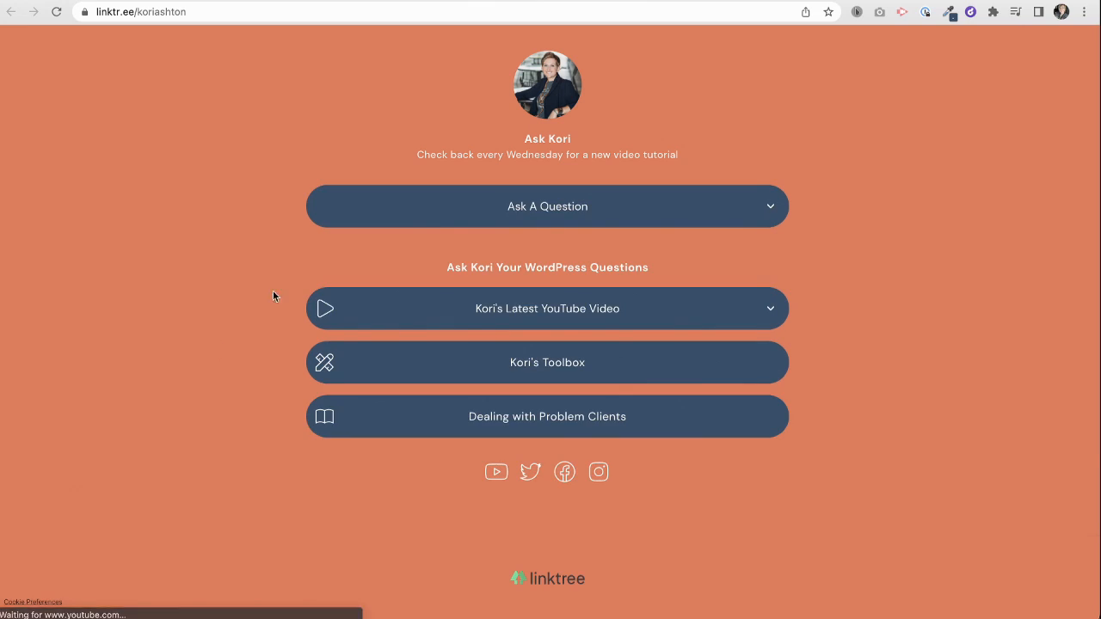
left_click(558, 225)
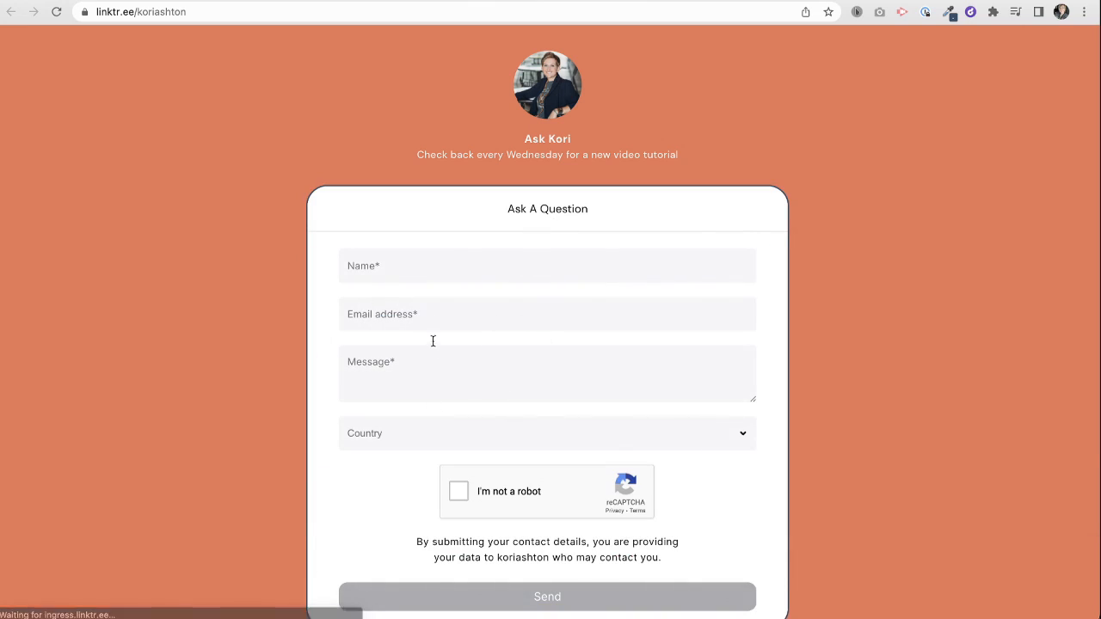
scroll(406, 469, "down", 2)
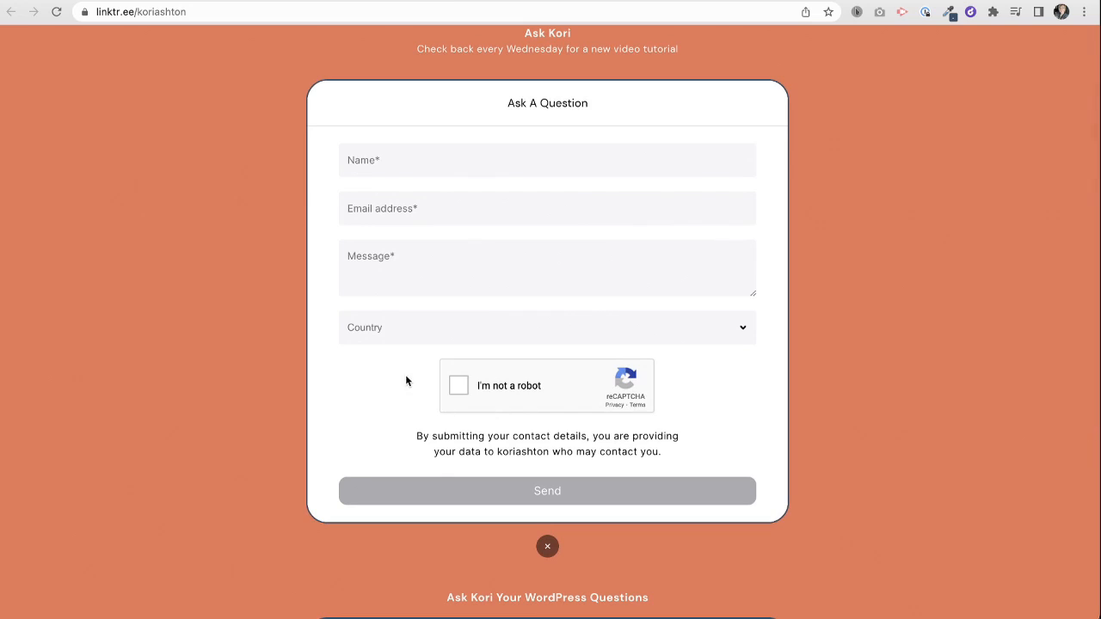
left_click(547, 549)
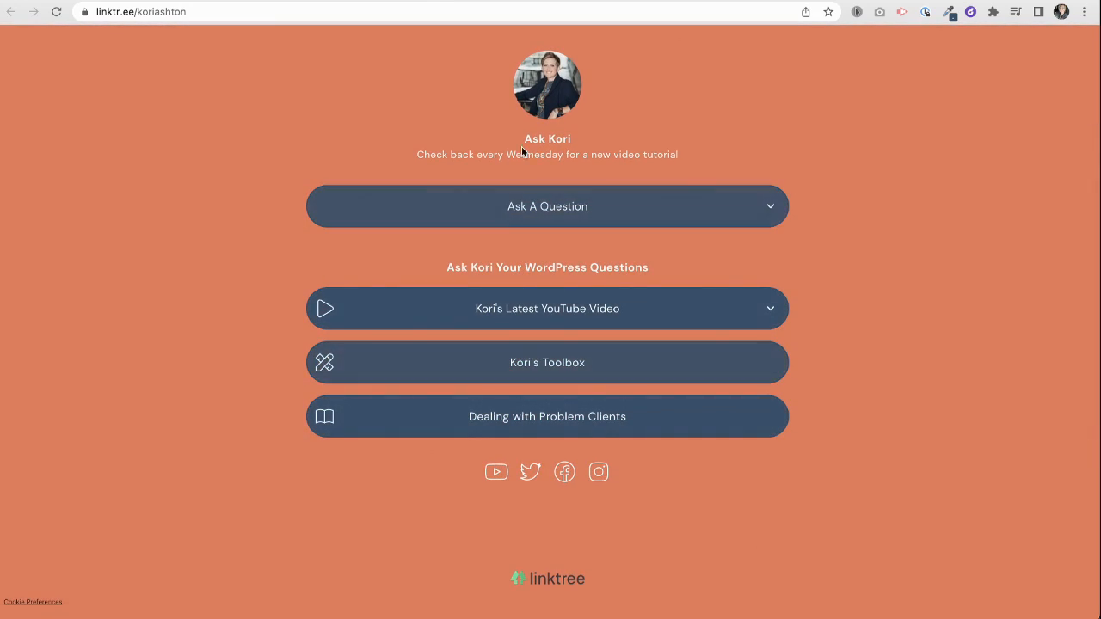
- Copy the Linktree profile link from the admin's Share menu
left_click(277, 2)
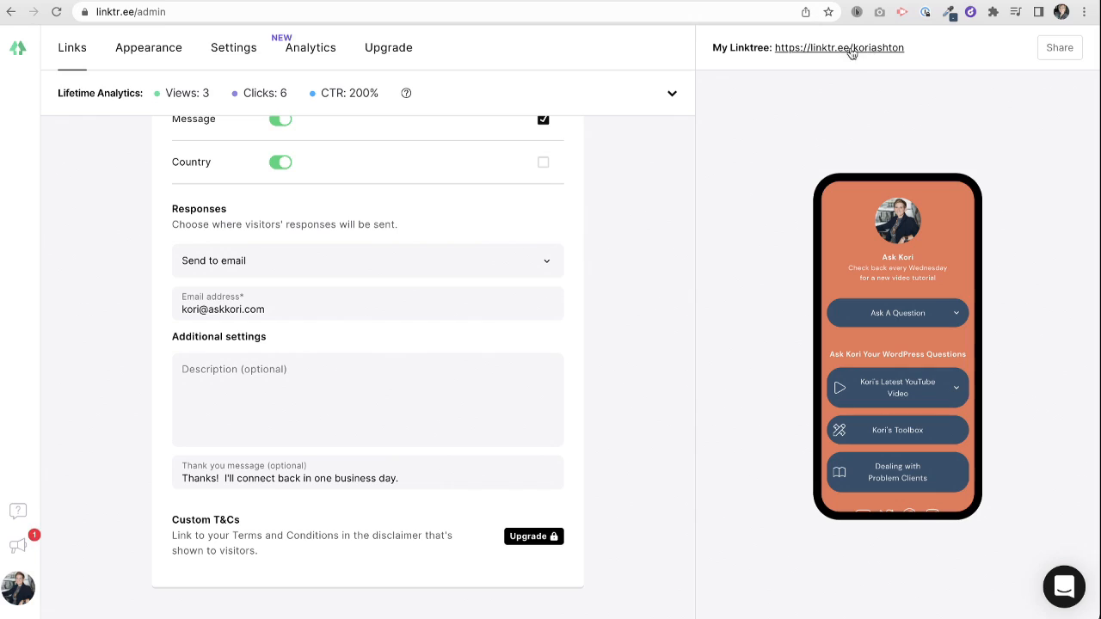
left_click(1056, 49)
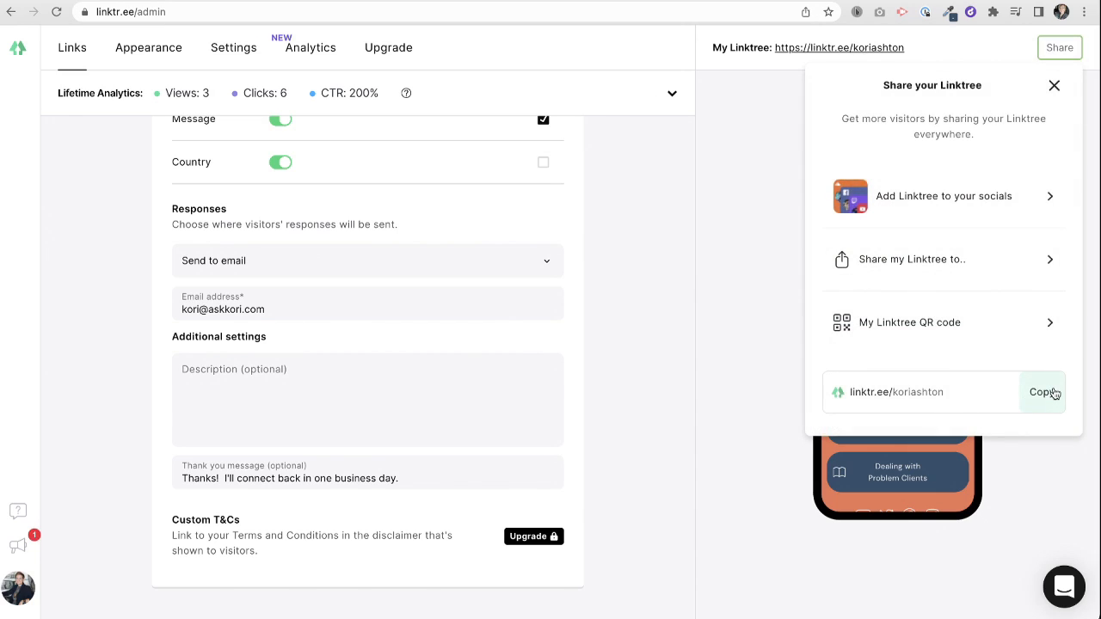
left_click(1043, 392)
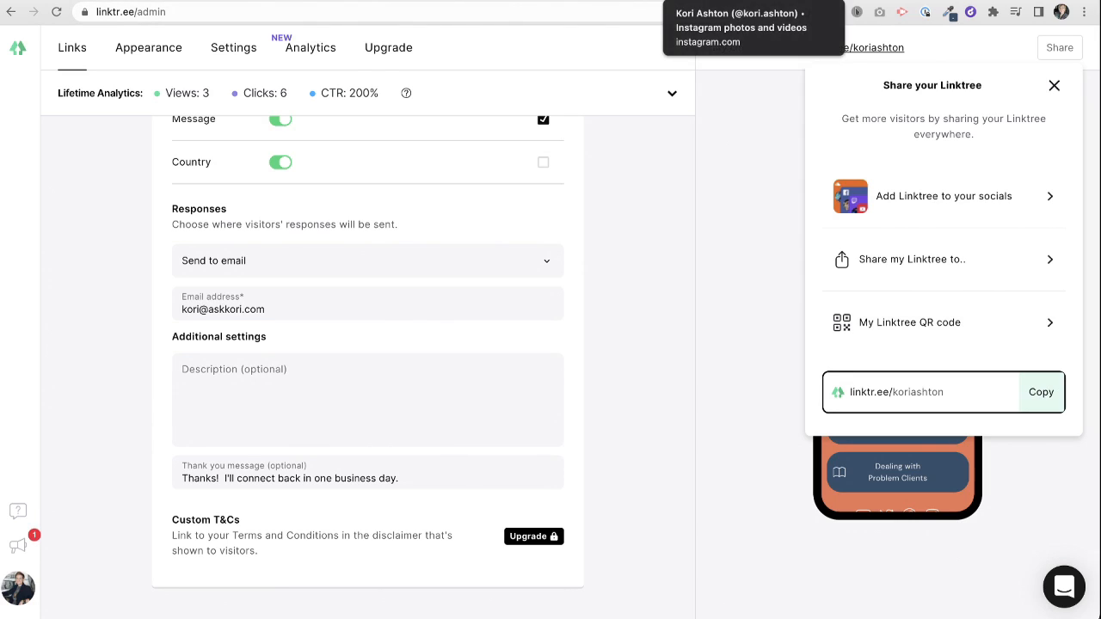
left_click(713, 2)
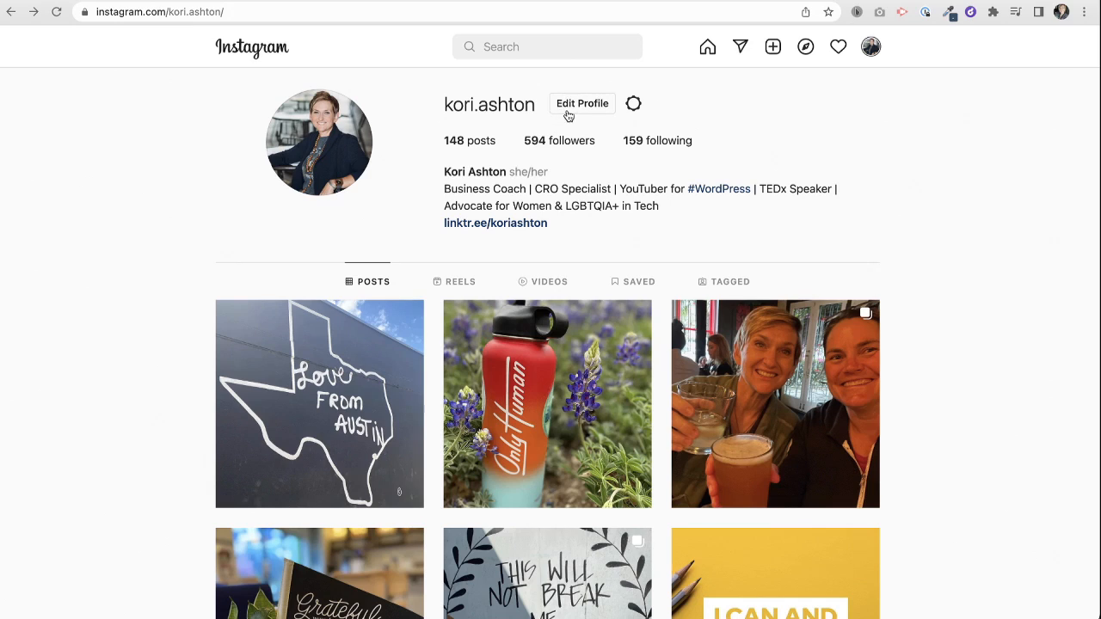
- Follow the Instagram bio link to confirm it opens the Linktree page, then come back
left_click(480, 225)
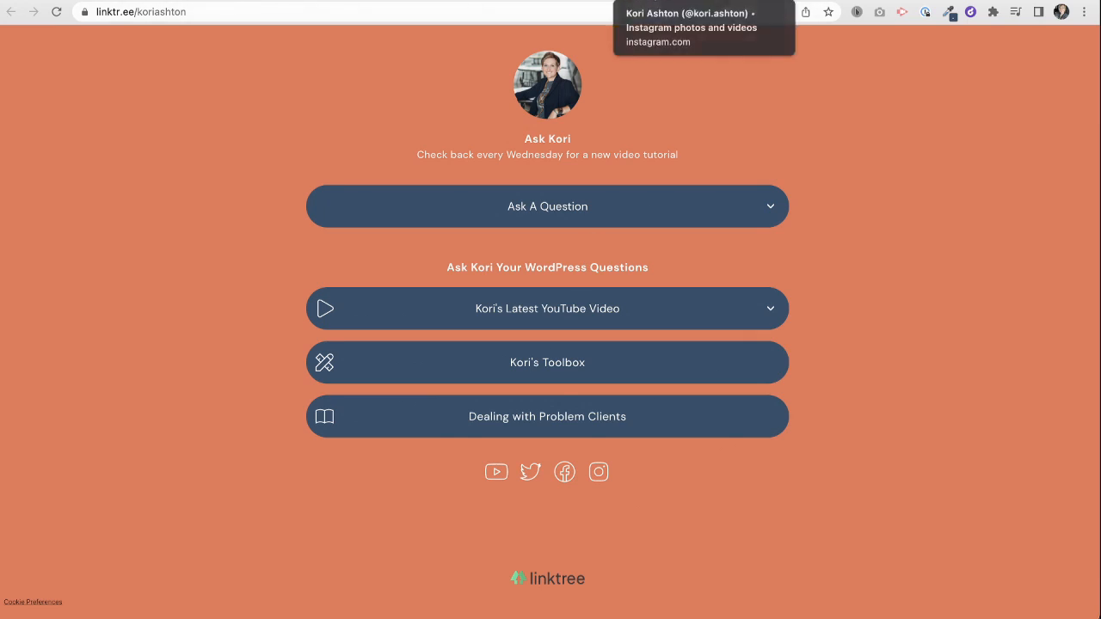
left_click(653, 3)
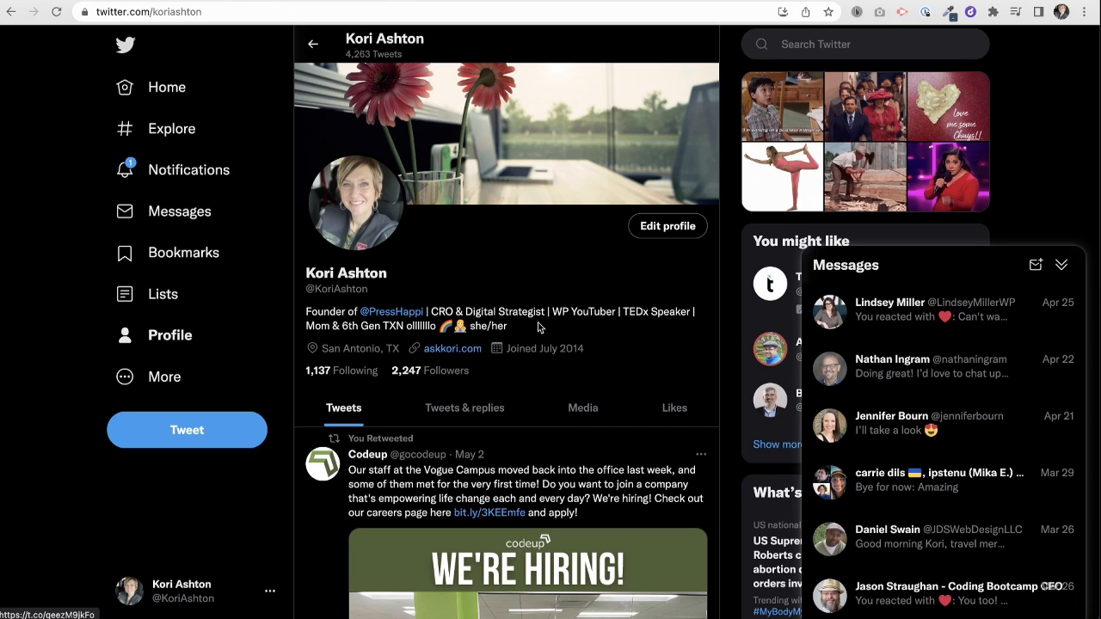
- Replace the Twitter website askkori.com with the copied Linktree link, save, and test it
left_click(668, 225)
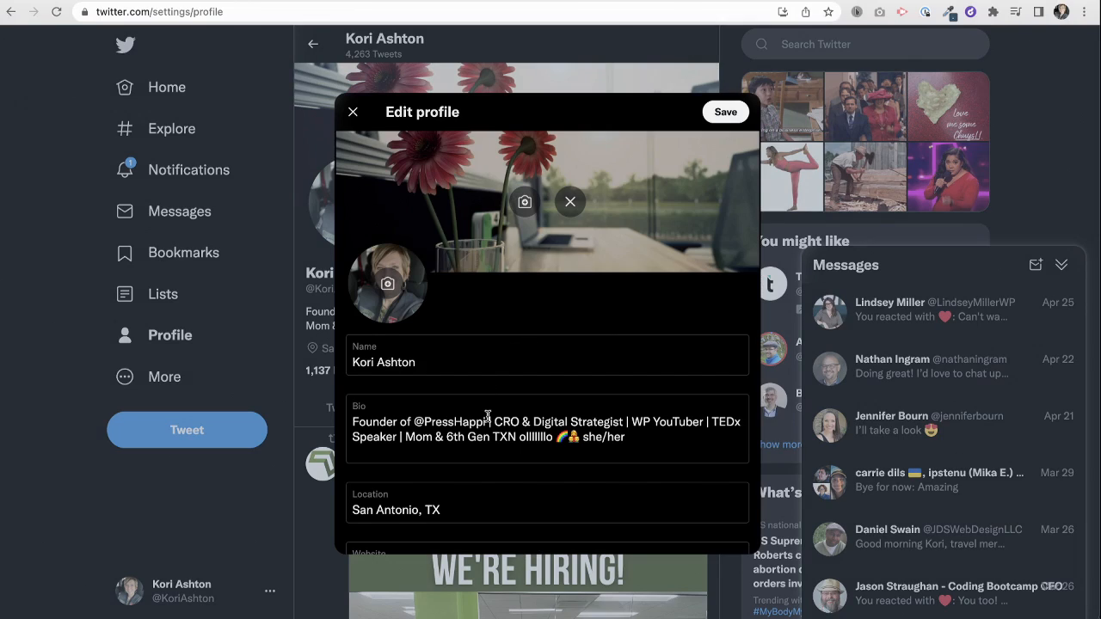
scroll(487, 416, "down", 2)
left_click(447, 397)
key("ctrl+a")
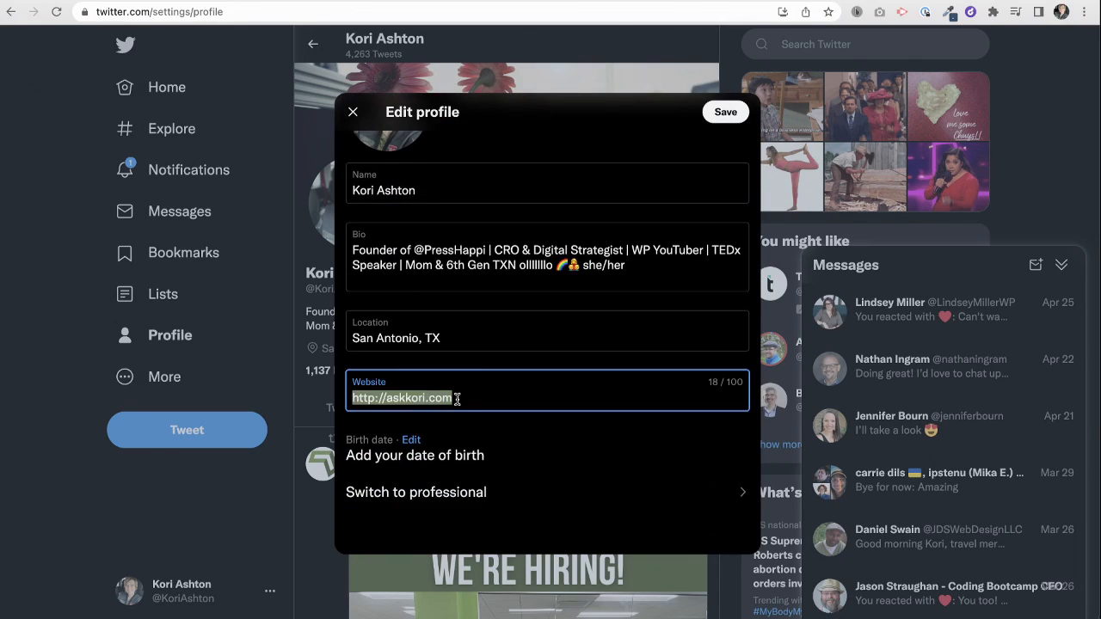
key("ctrl+v")
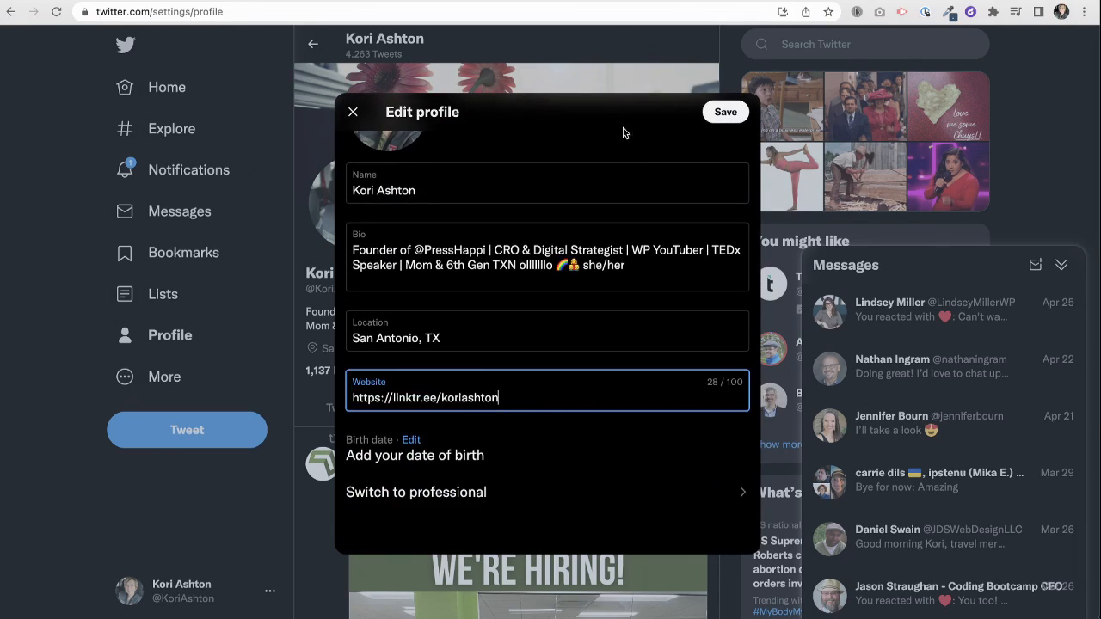
left_click(725, 111)
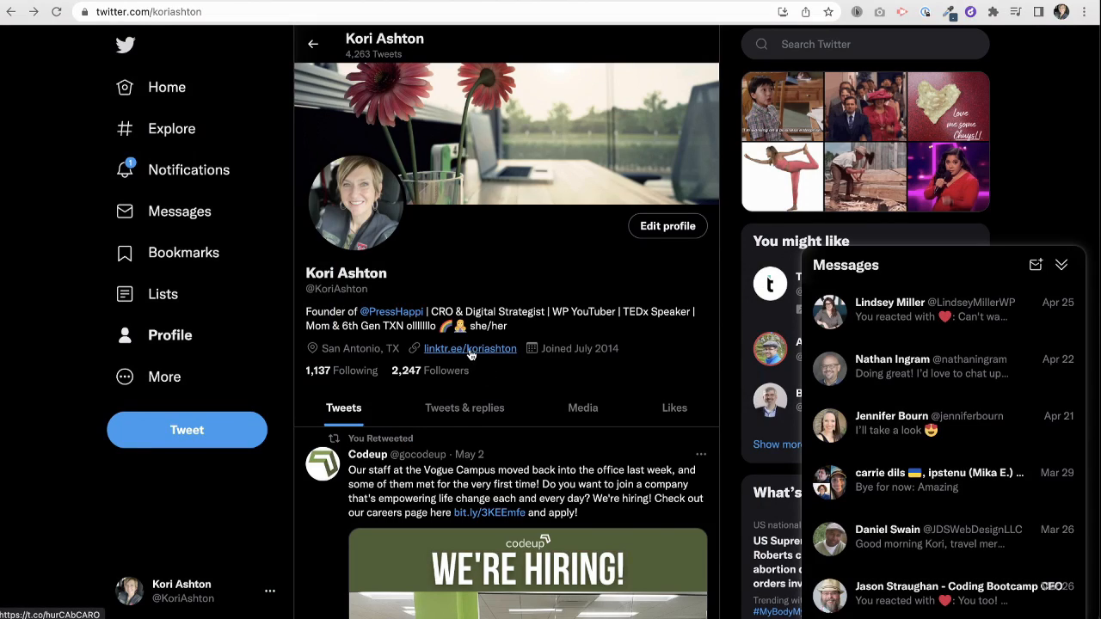
left_click(472, 354)
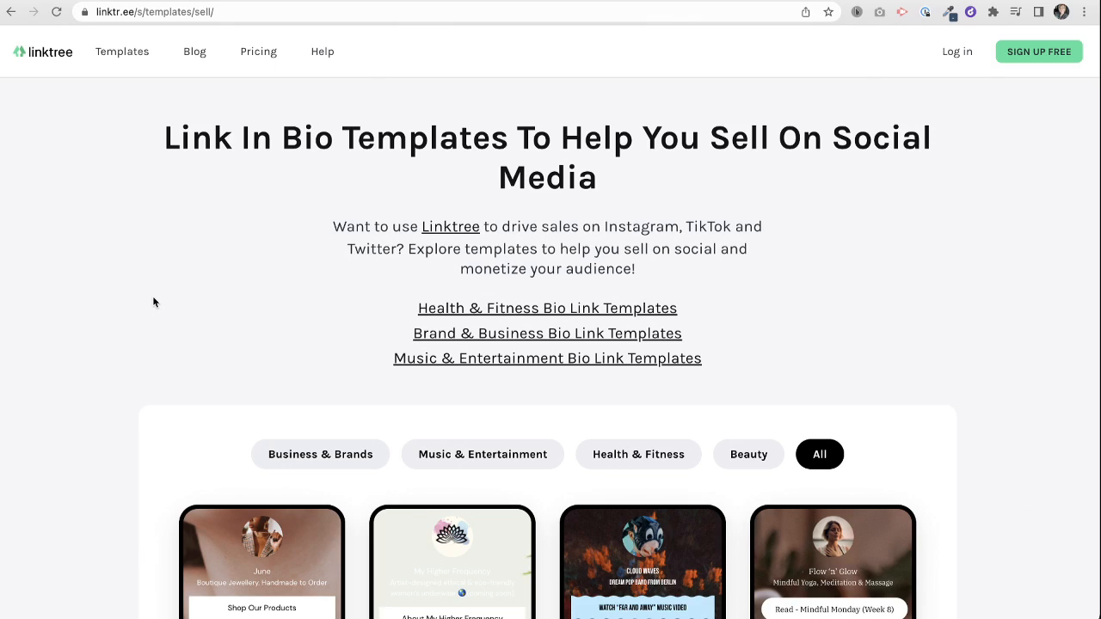
- Browse the selling-on-social-media templates such as June, Cloud Waves and Maison Haus
mouse_move(115, 76)
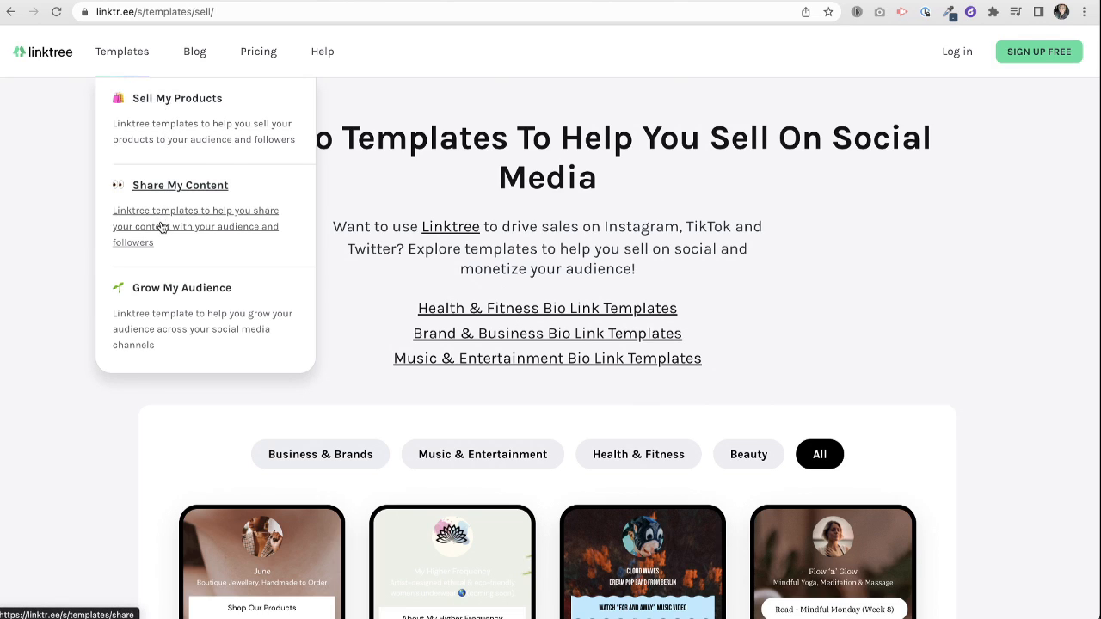
scroll(111, 422, "down", 5)
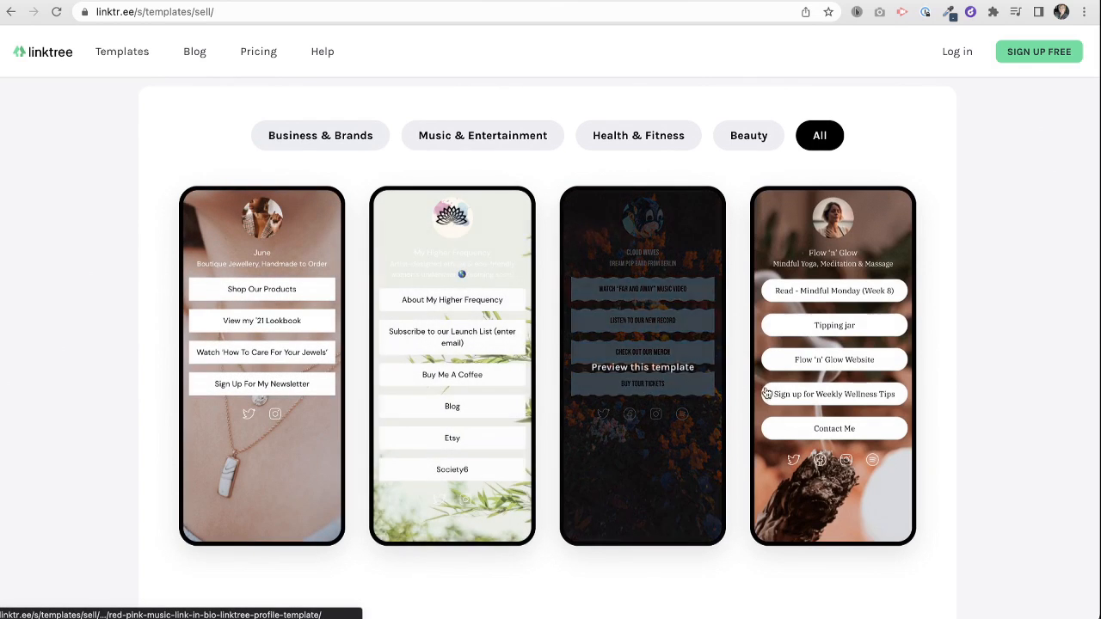
scroll(986, 436, "down", 1)
scroll(987, 436, "down", 6)
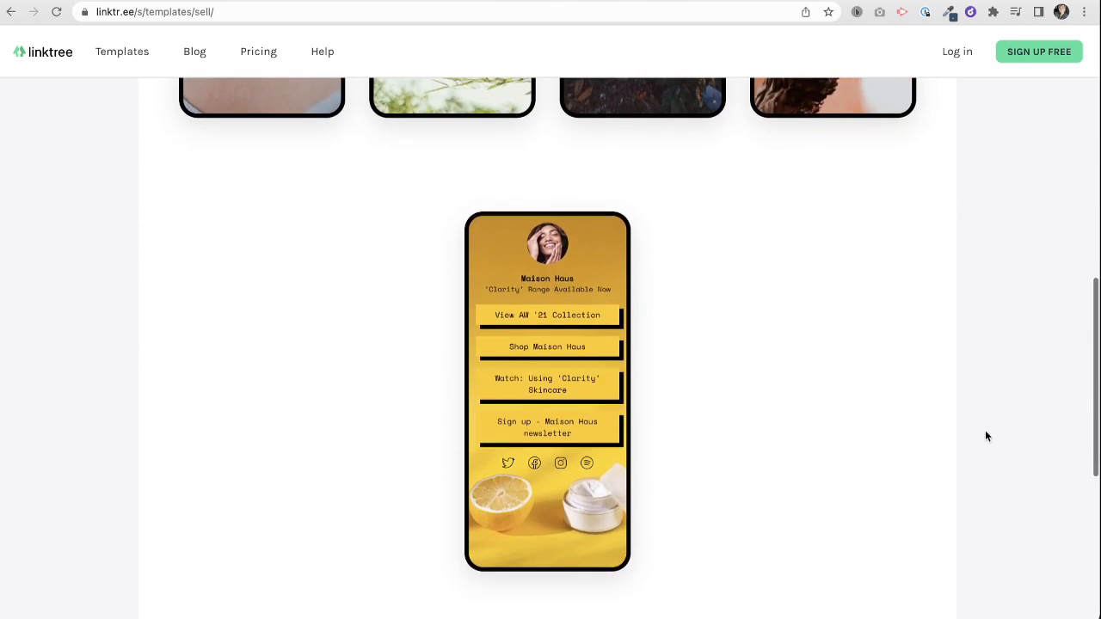
scroll(987, 436, "down", 2)
scroll(986, 436, "up", 9)
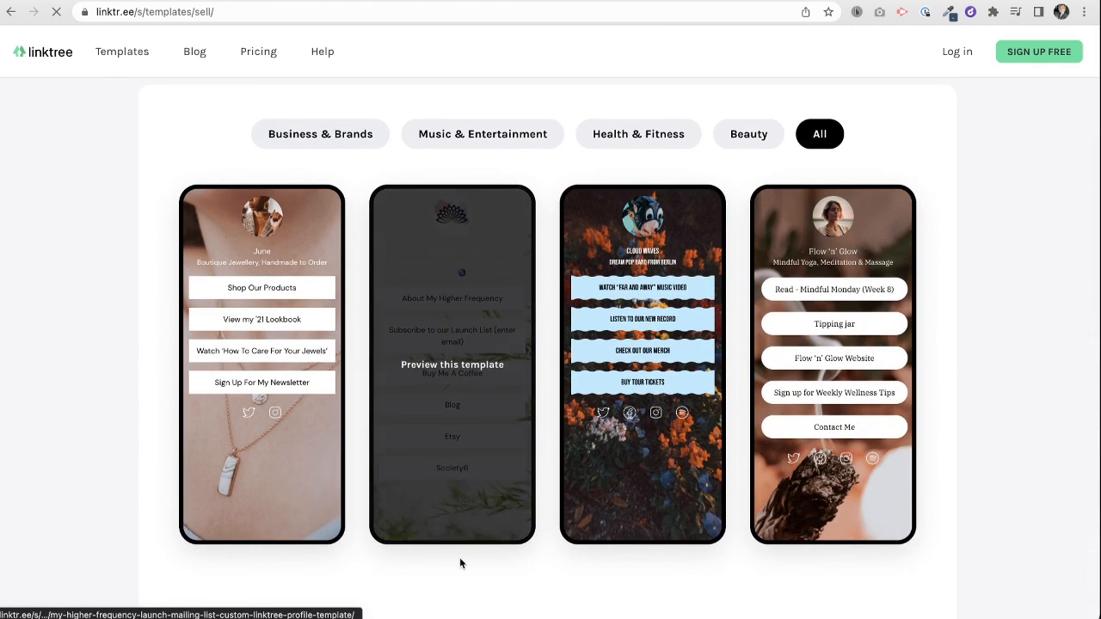
- Preview the My Higher Frequency mailing list template
left_click(459, 559)
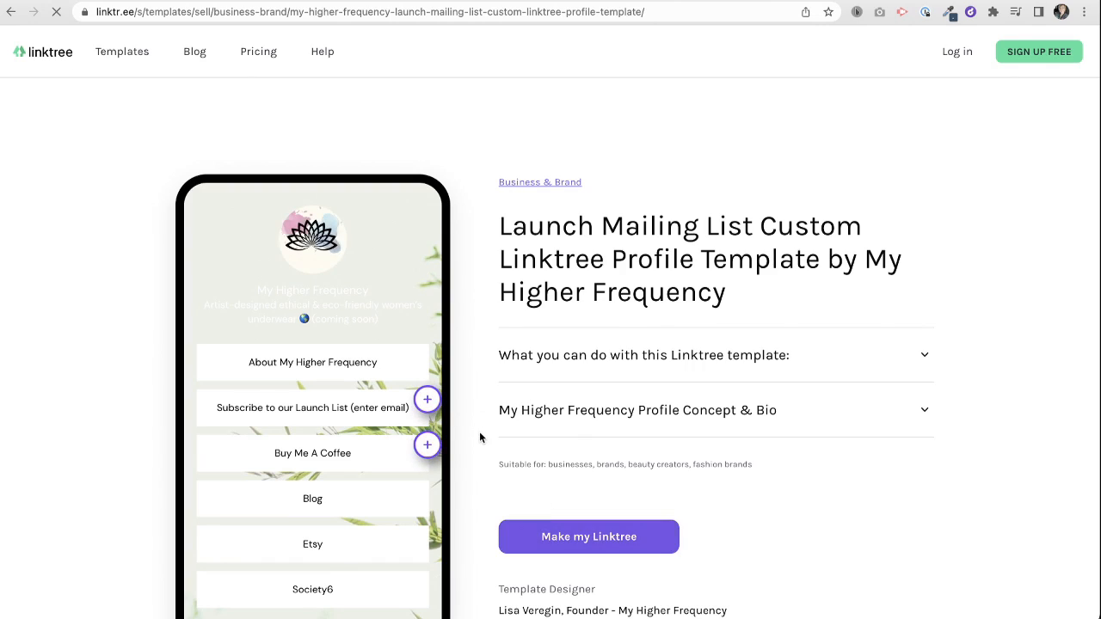
scroll(480, 437, "down", 2)
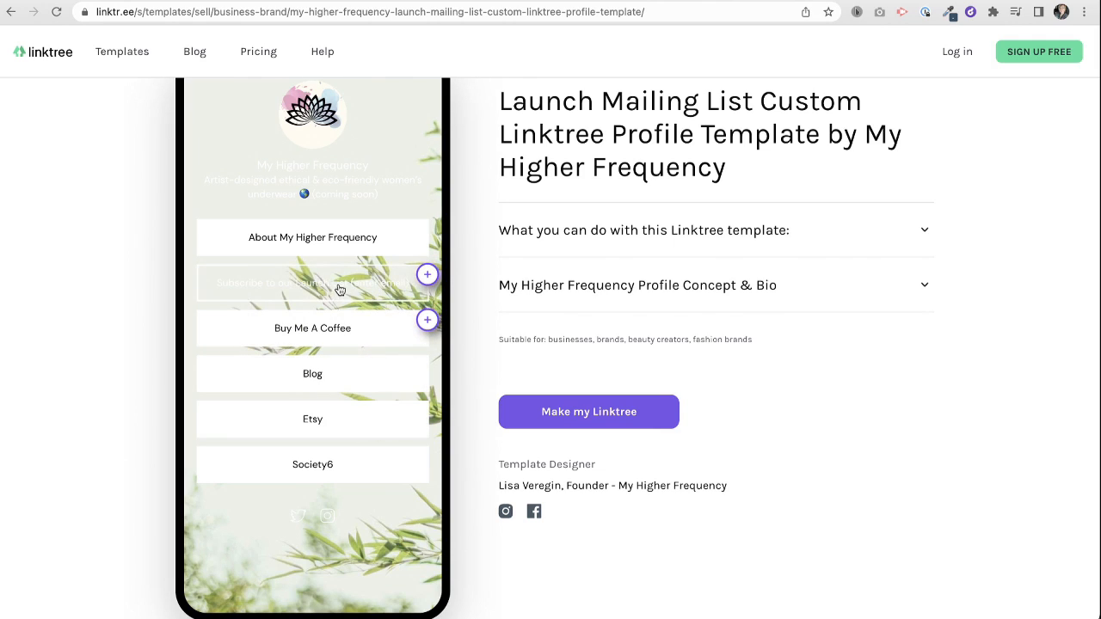
scroll(496, 372, "up", 1)
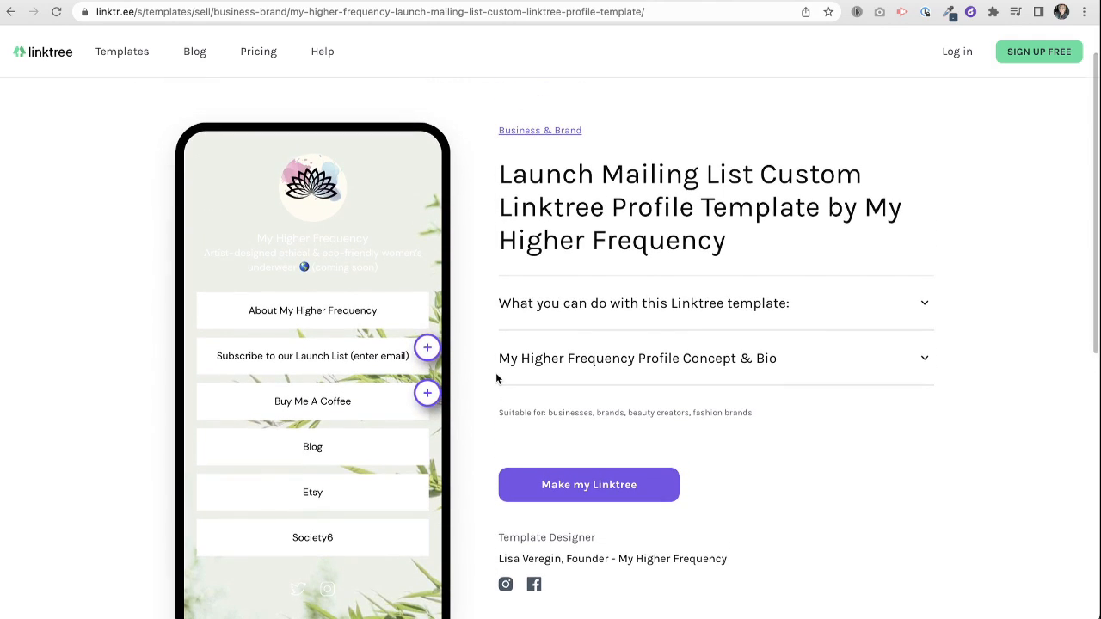
scroll(496, 379, "up", 1)
- Return to the Sell My Products gallery and view the handmade jewellery template's details
mouse_move(129, 58)
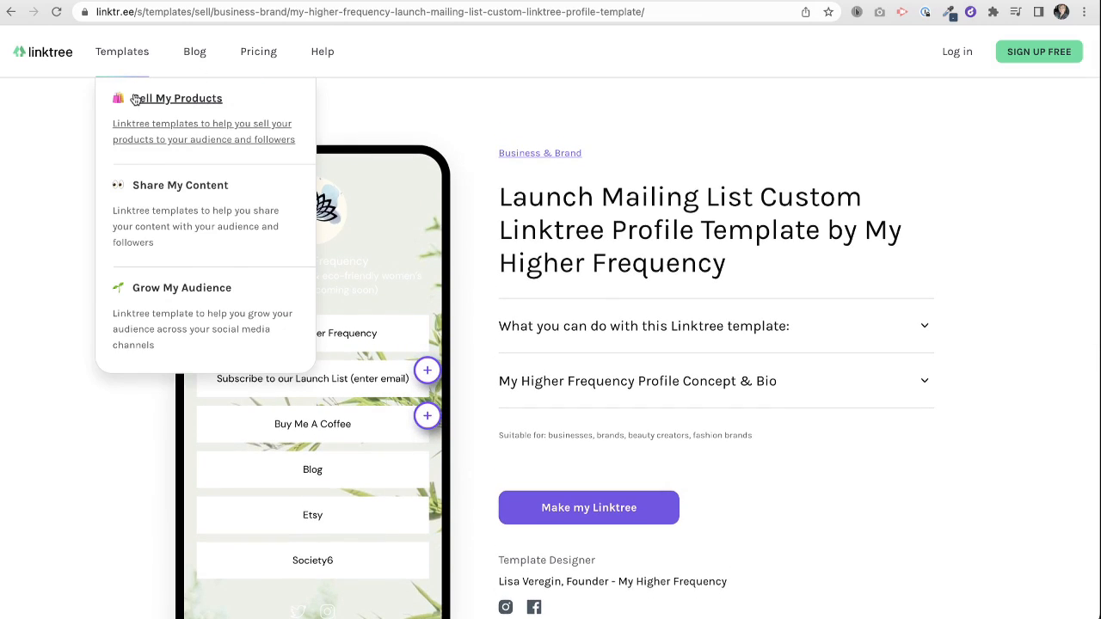
left_click(140, 100)
scroll(374, 430, "down", 4)
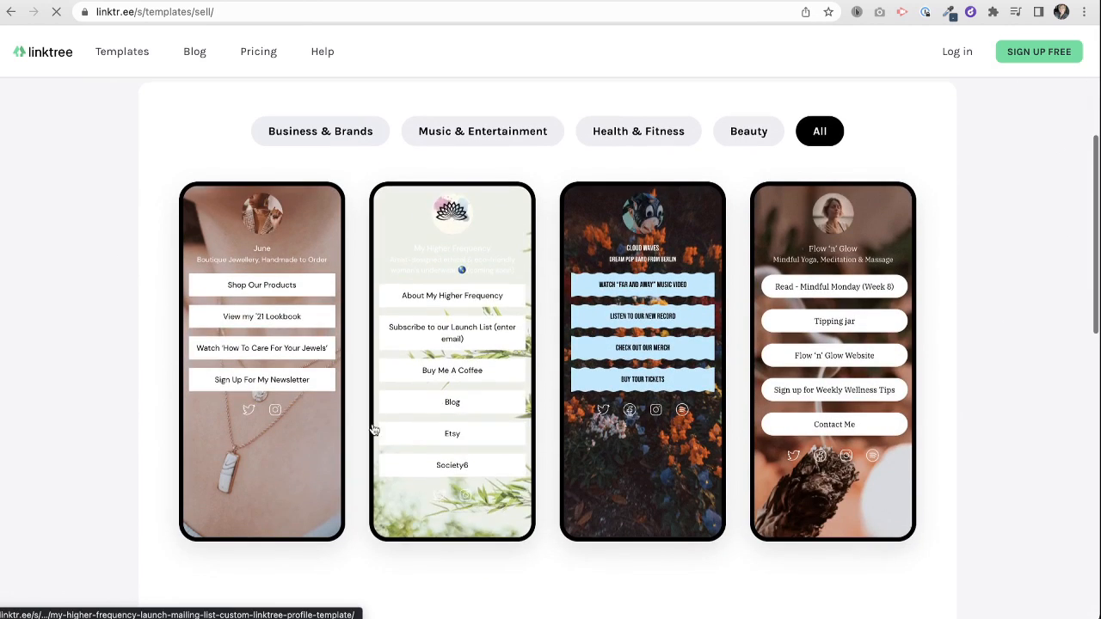
left_click(278, 469)
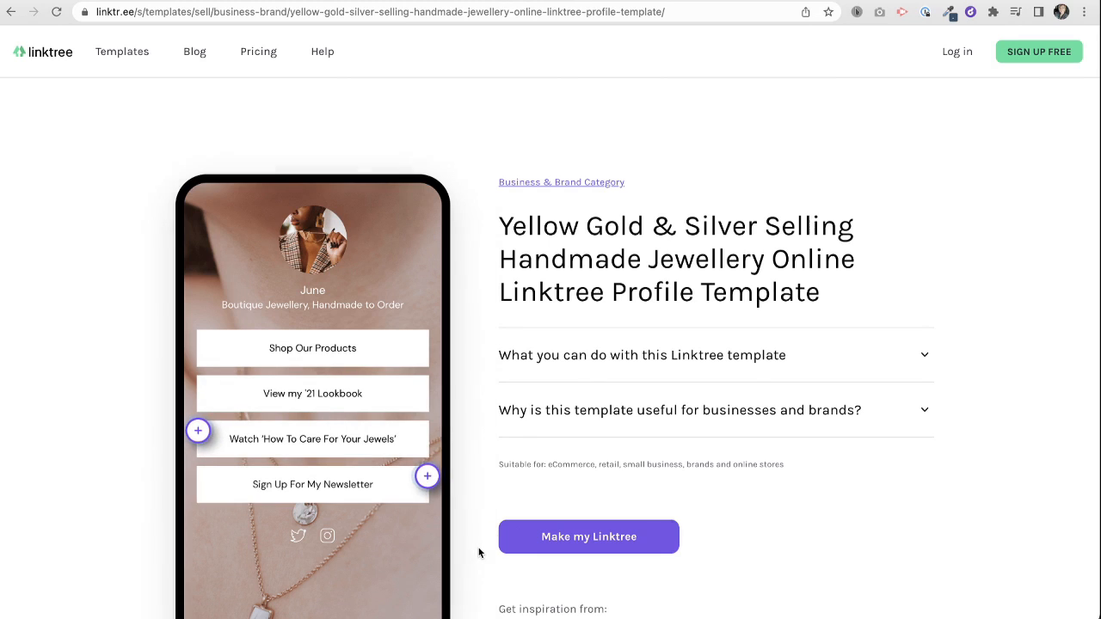
scroll(479, 553, "down", 2)
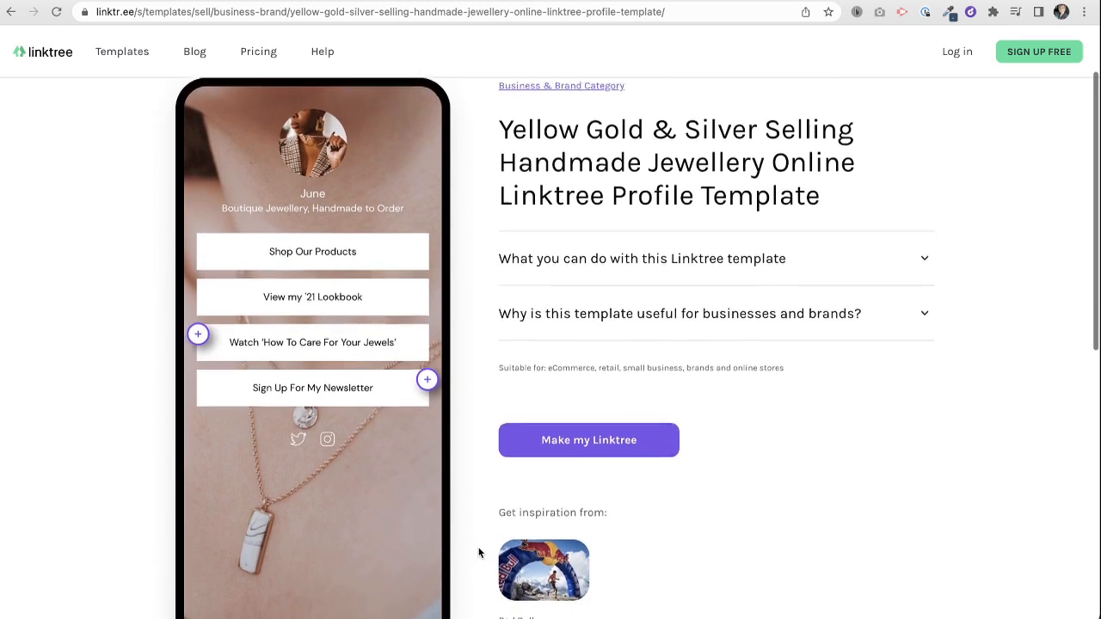
scroll(479, 553, "up", 2)
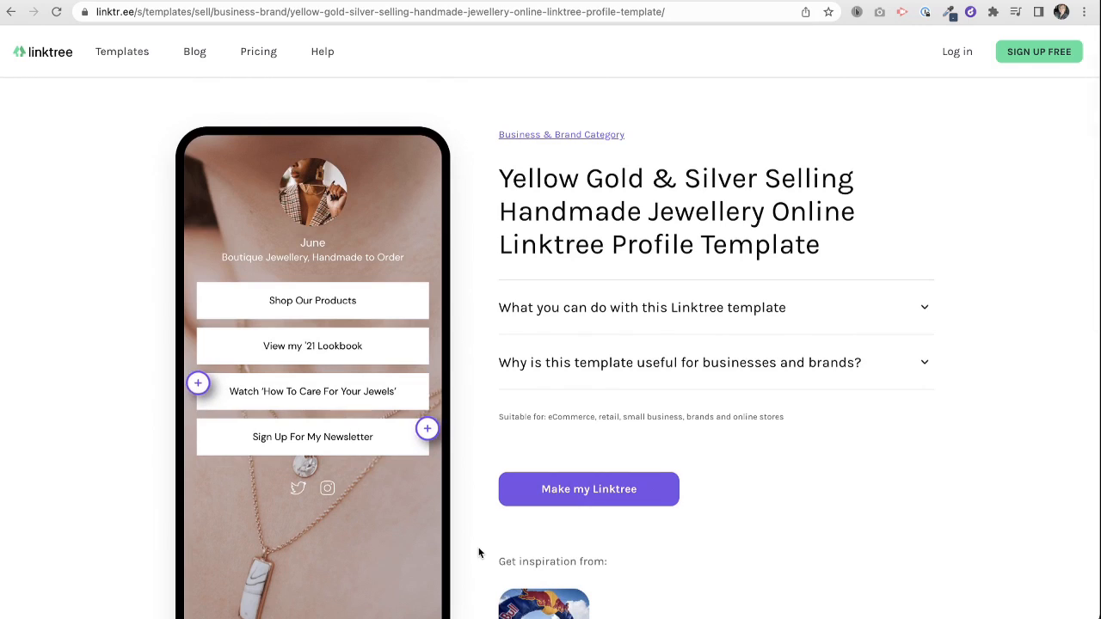
scroll(479, 553, "up", 1)
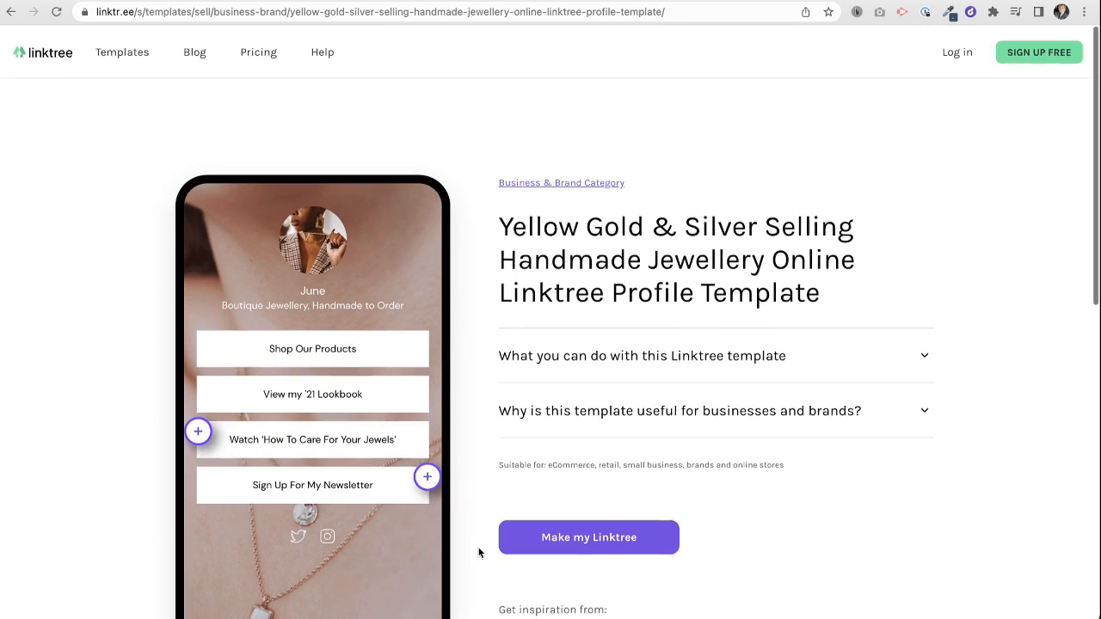